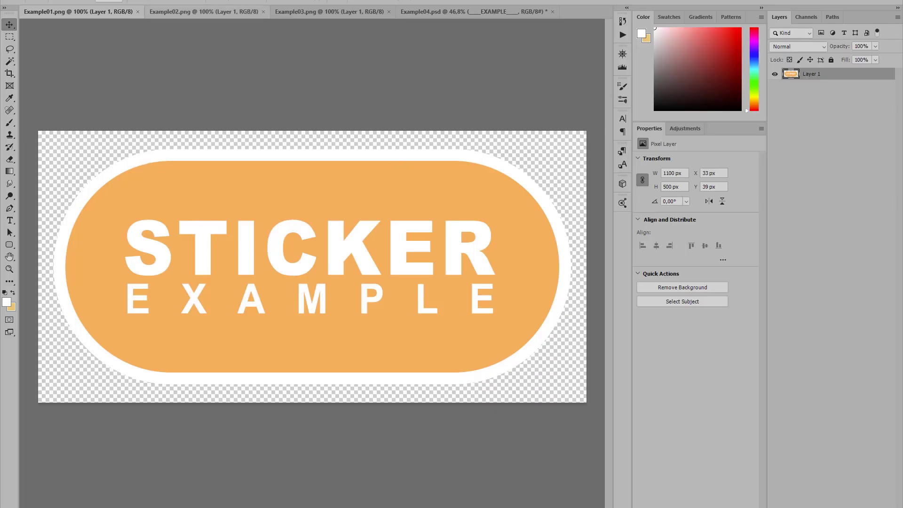
Look through the open sticker artwork documents: Example02.png, Example03.png, Example04.psd and Example01.png
click(182, 13)
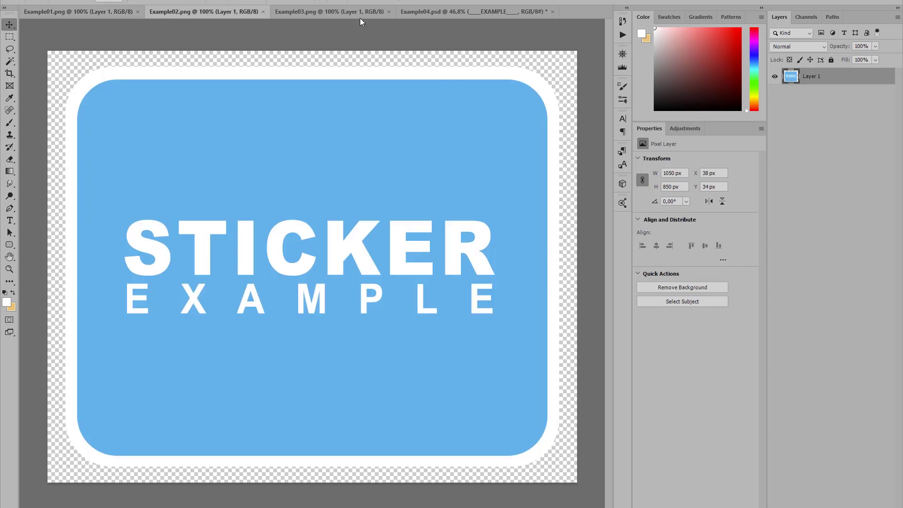
click(331, 11)
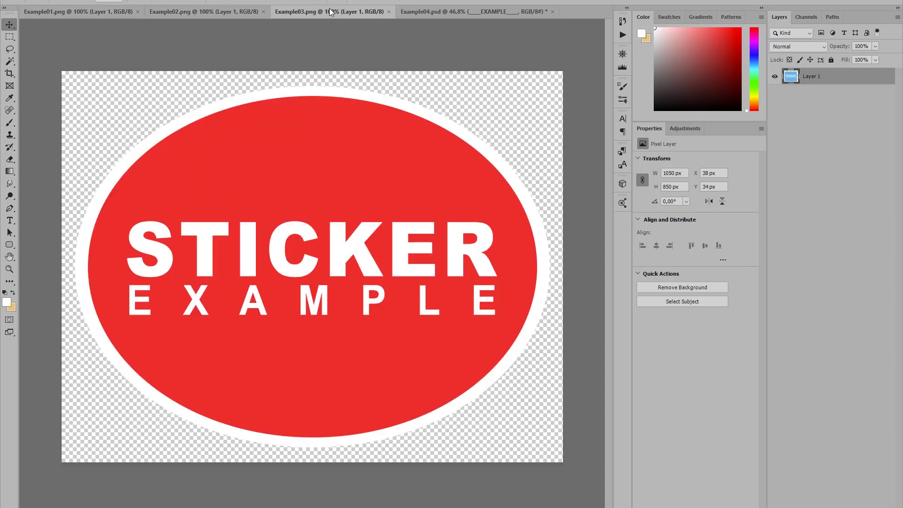
click(444, 14)
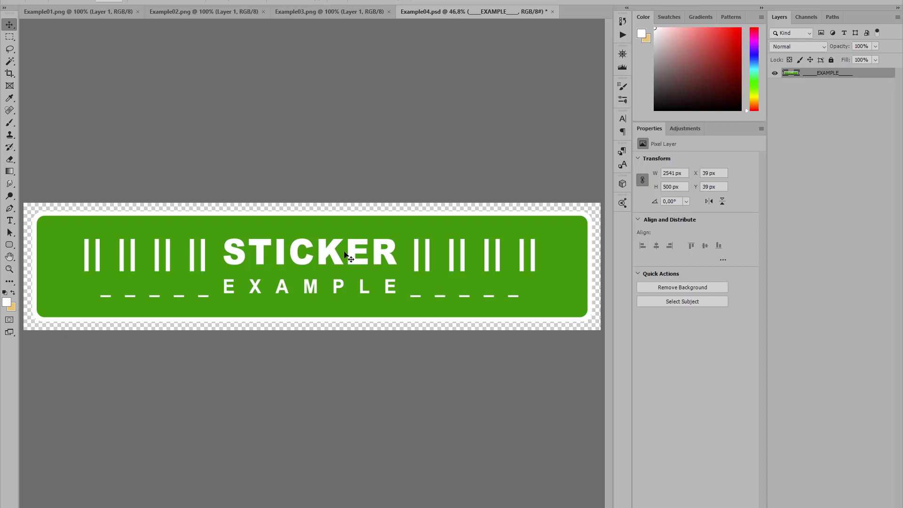
click(100, 13)
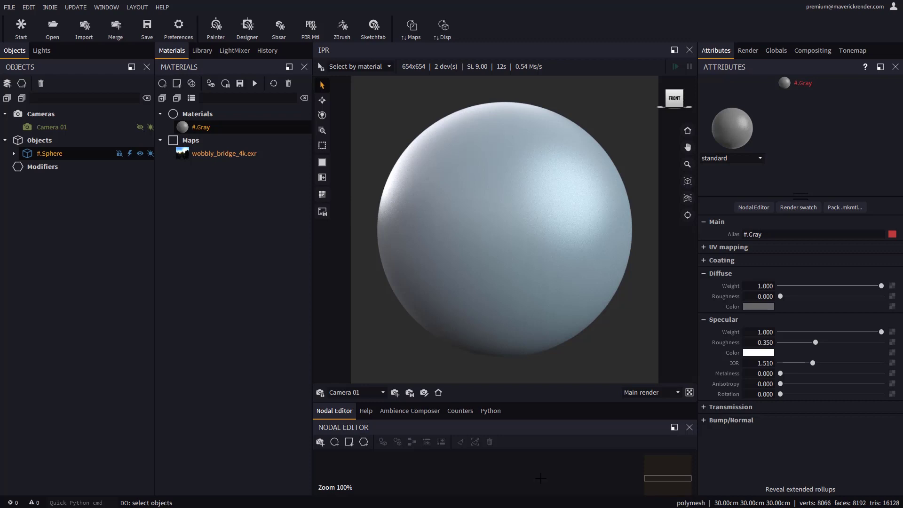
Bring Example01.png from the Examples folder onto the sphere in Maverick and apply it as a sticker modifier
key(alt+Tab)
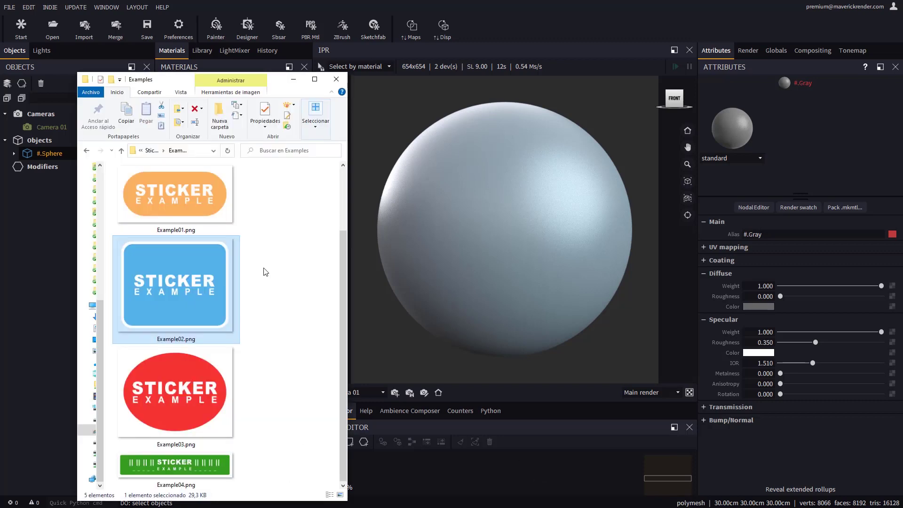
click(178, 197)
drag(154, 197, 490, 225)
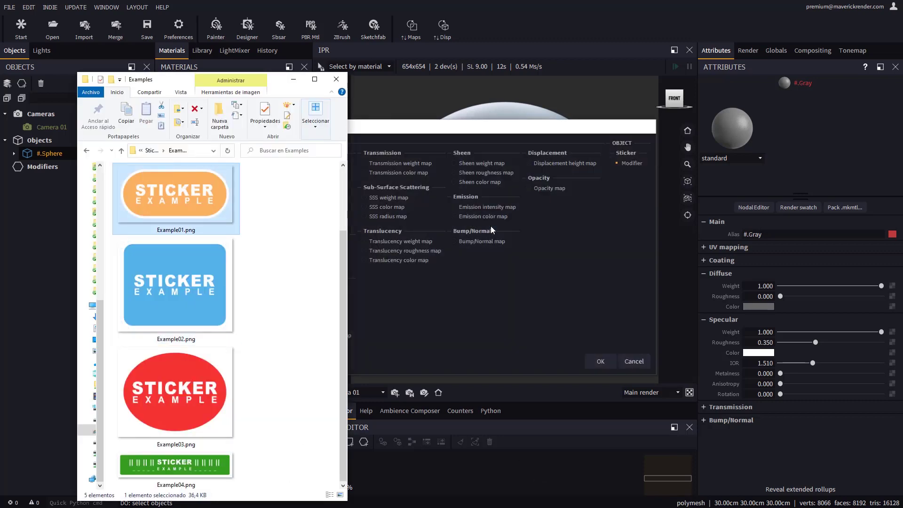
click(538, 129)
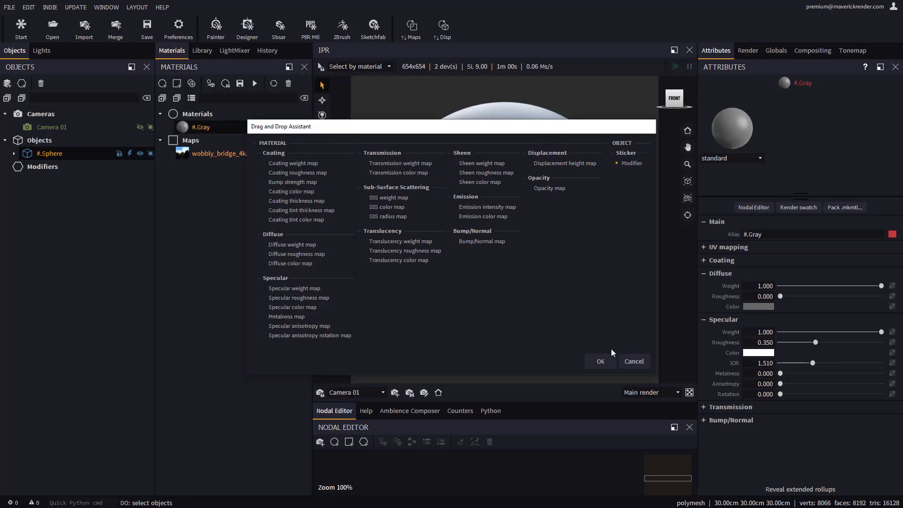
click(600, 361)
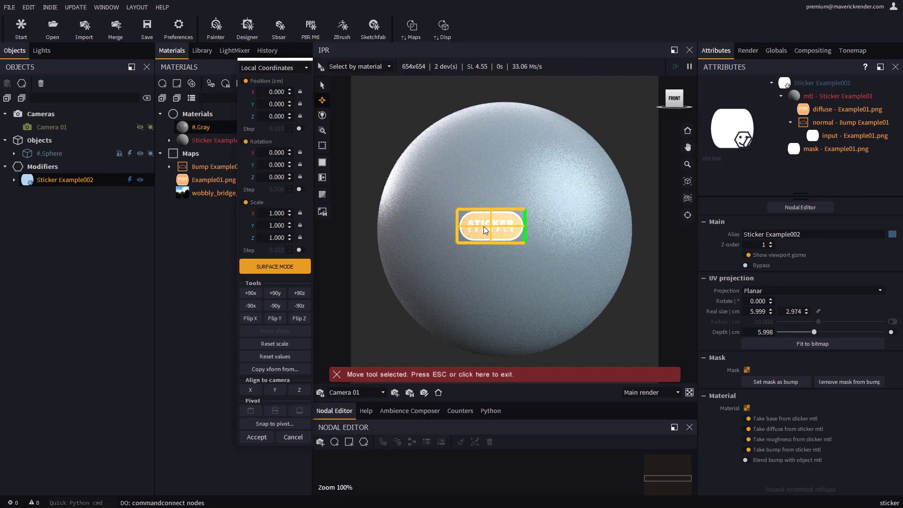
Move the orange sticker to just above the sphere's centre, accept the placement, and hide its viewport gizmo
drag(495, 254, 475, 235)
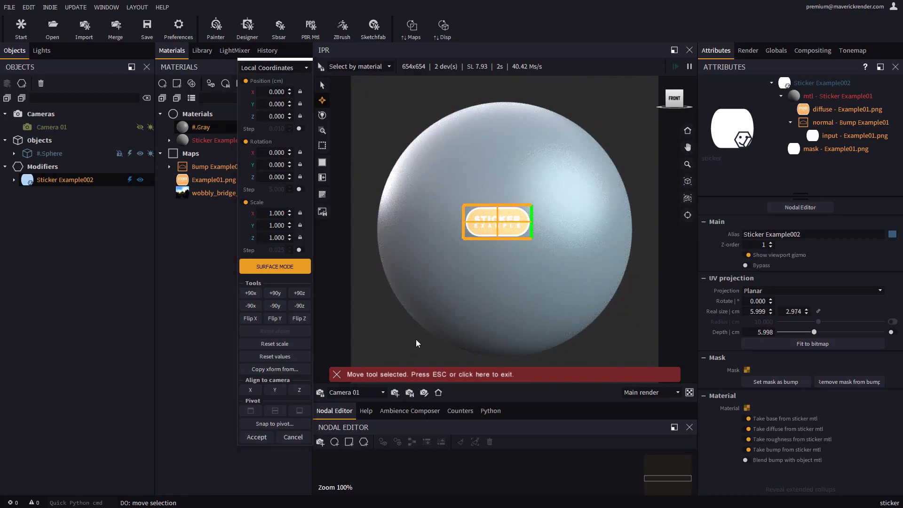
mouse_move(496, 229)
mouse_down()
mouse_move(366, 231)
mouse_move(560, 237)
mouse_move(482, 214)
mouse_move(497, 216)
mouse_up()
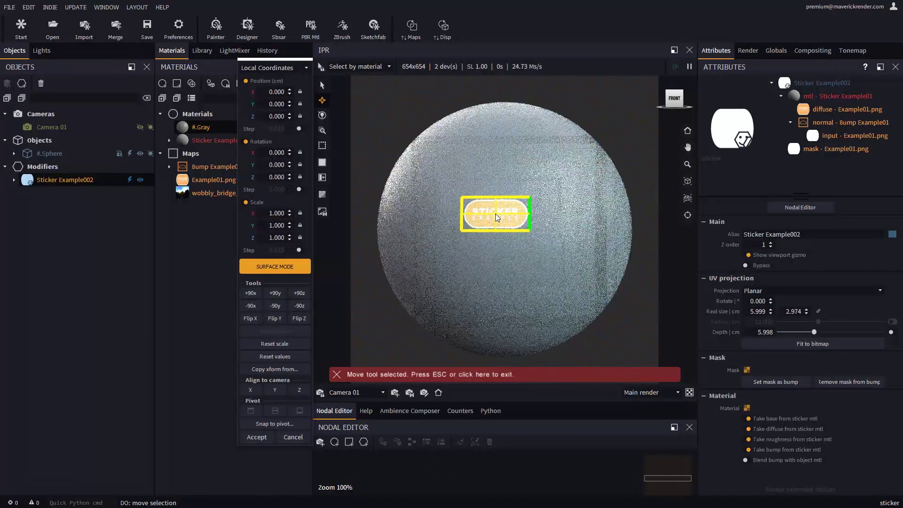
click(256, 437)
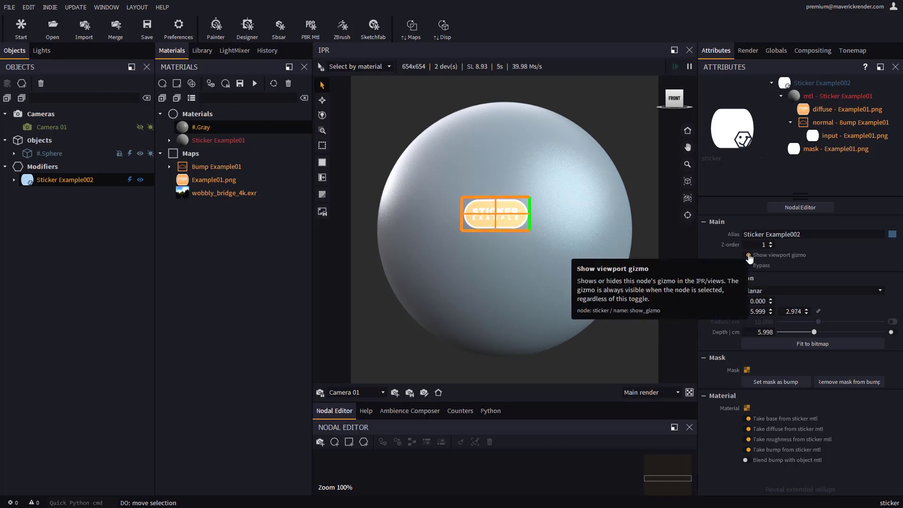
click(140, 179)
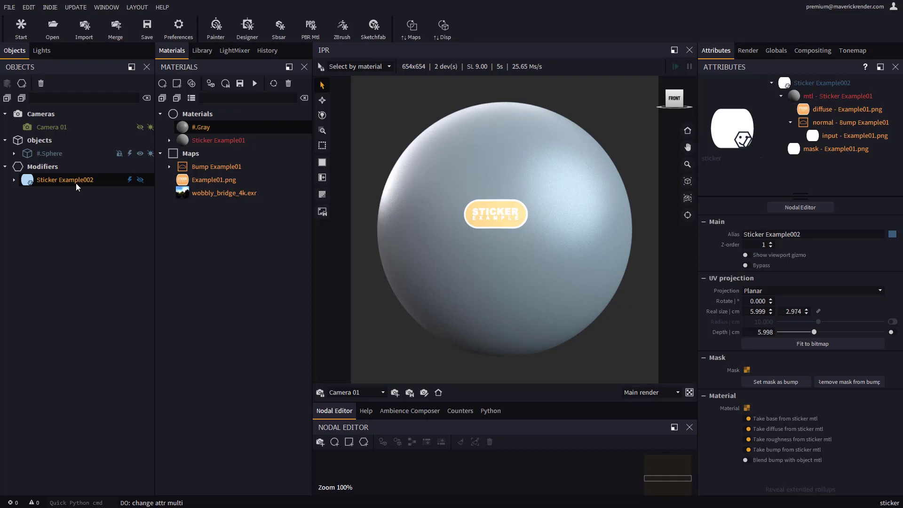
Inspect the sphere's child nodes, the available modifier types, and the sticker's material and mask map
click(14, 153)
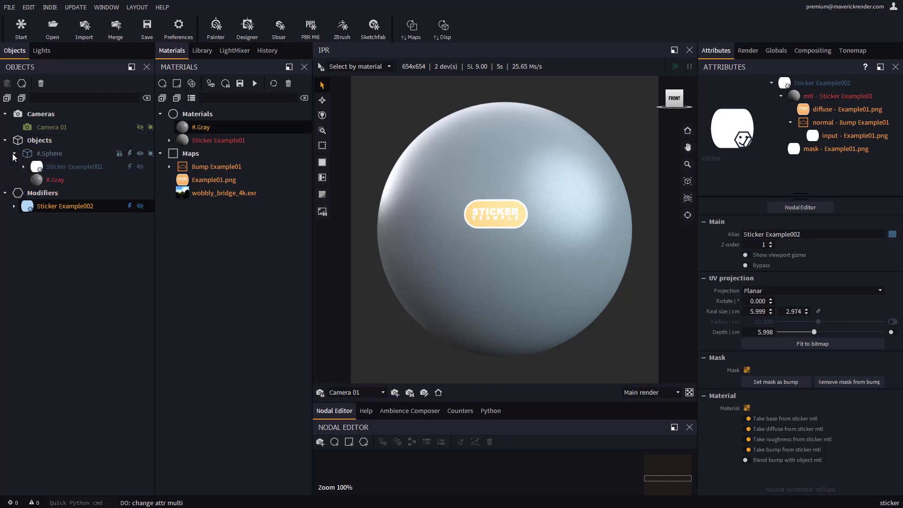
click(24, 83)
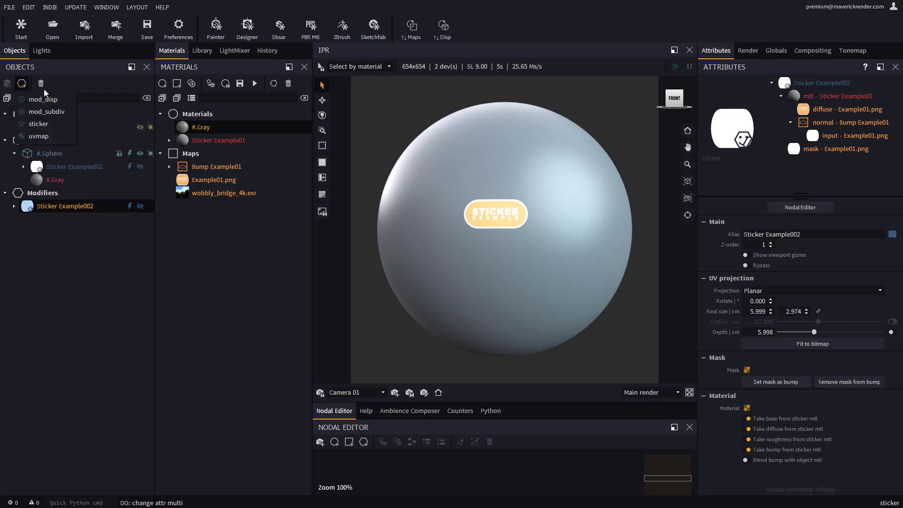
click(63, 243)
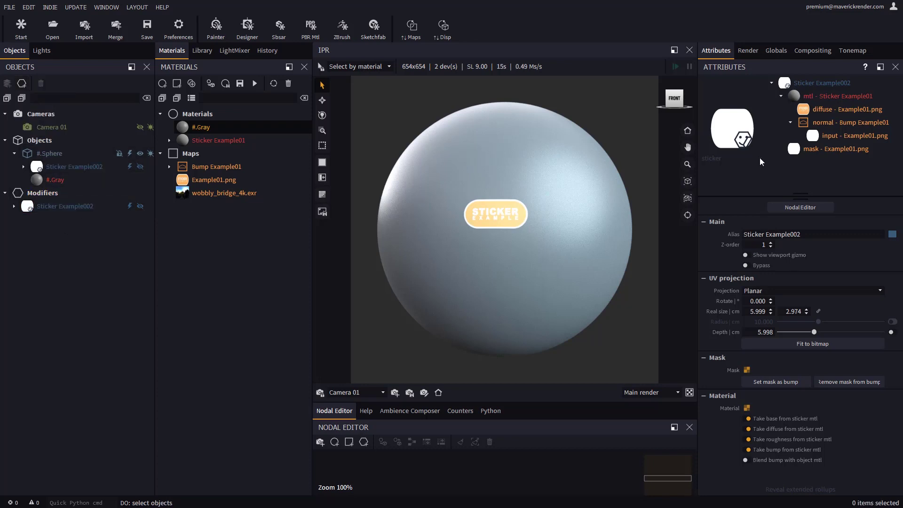
click(818, 96)
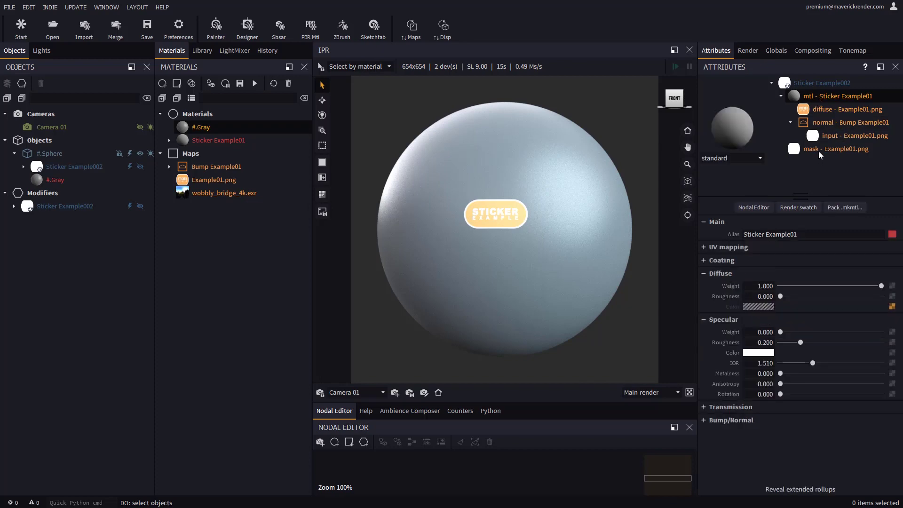
click(817, 149)
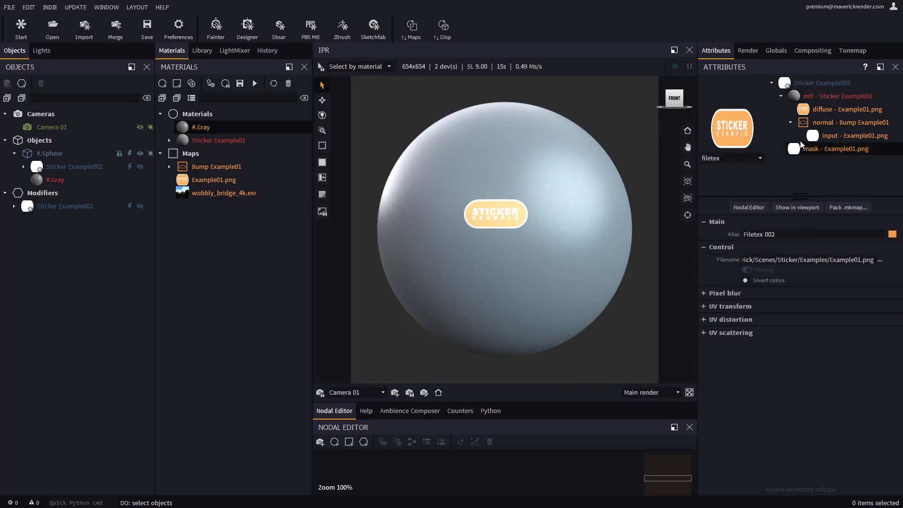
Enlarge the nodal editor and view the #.Sphere graph with its connected Sticker and #.Gray nodes
drag(497, 402, 498, 342)
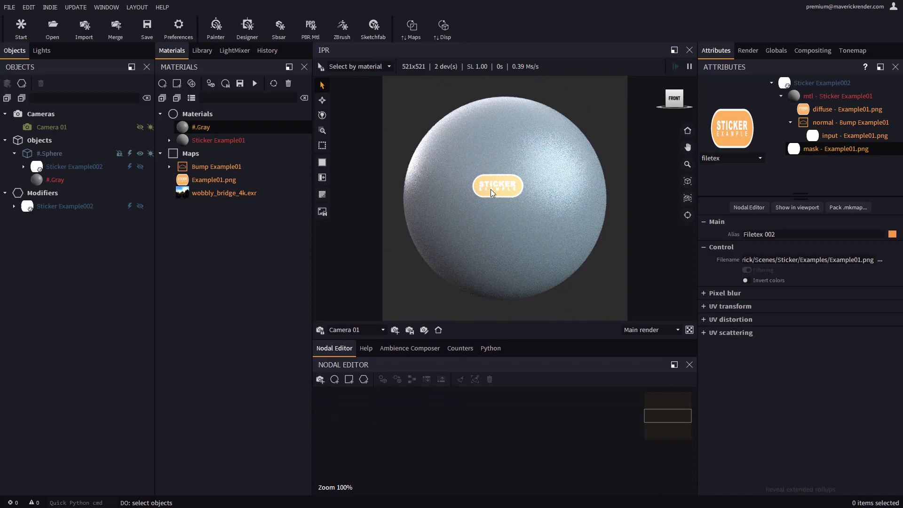
click(490, 188)
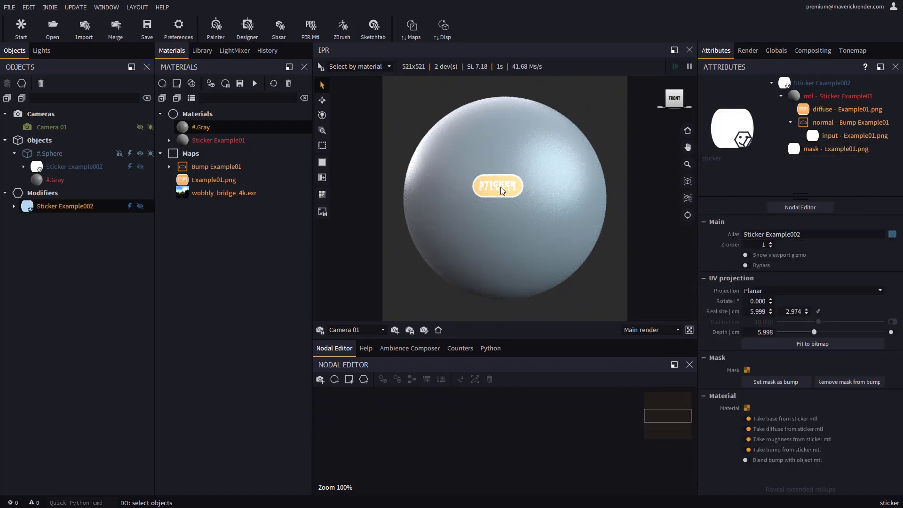
click(502, 231)
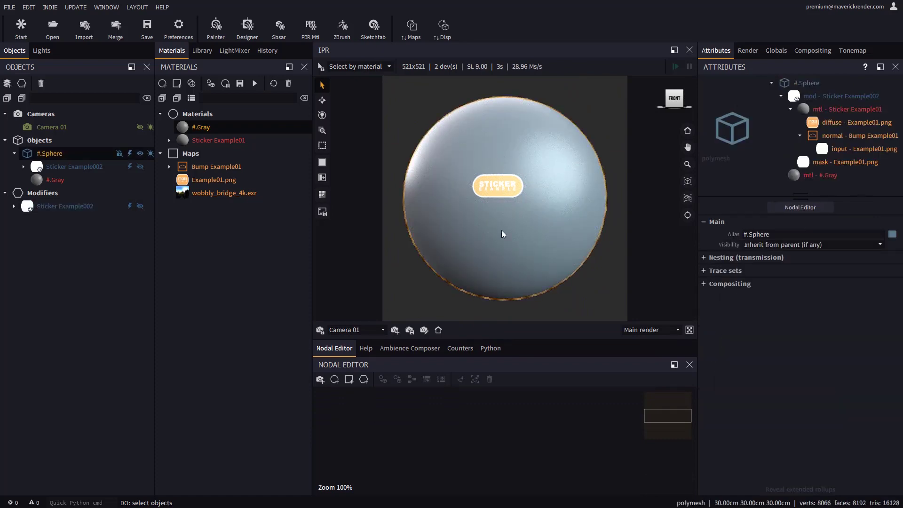
drag(533, 447, 580, 429)
scroll(580, 430, down, 2)
scroll(560, 452, up, 3)
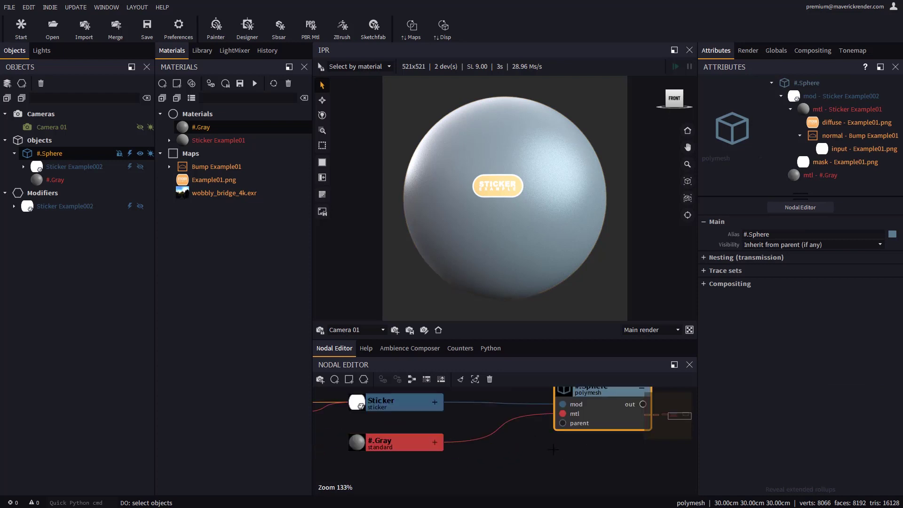
drag(470, 429, 482, 442)
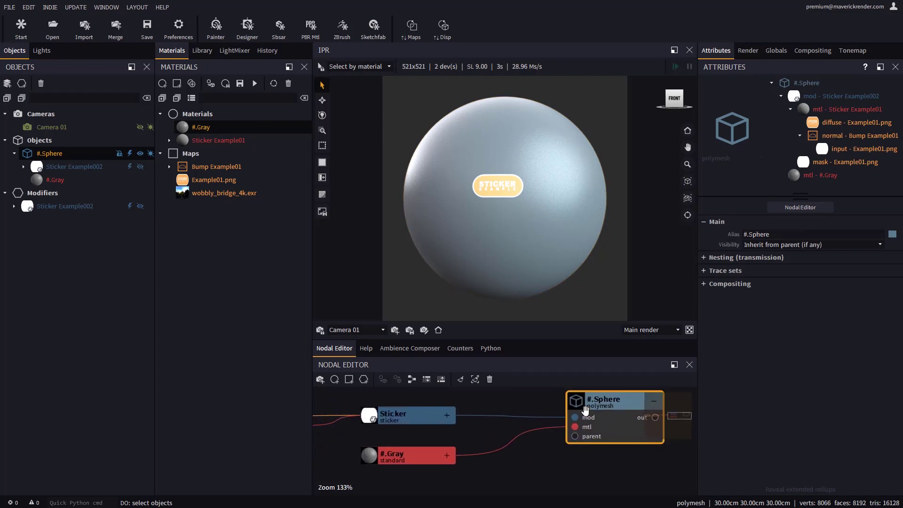
Expand the Sticker modifier node and spread it apart from the Sticker material and Bump nodes in the graph
scroll(585, 409, down, 4)
click(448, 440)
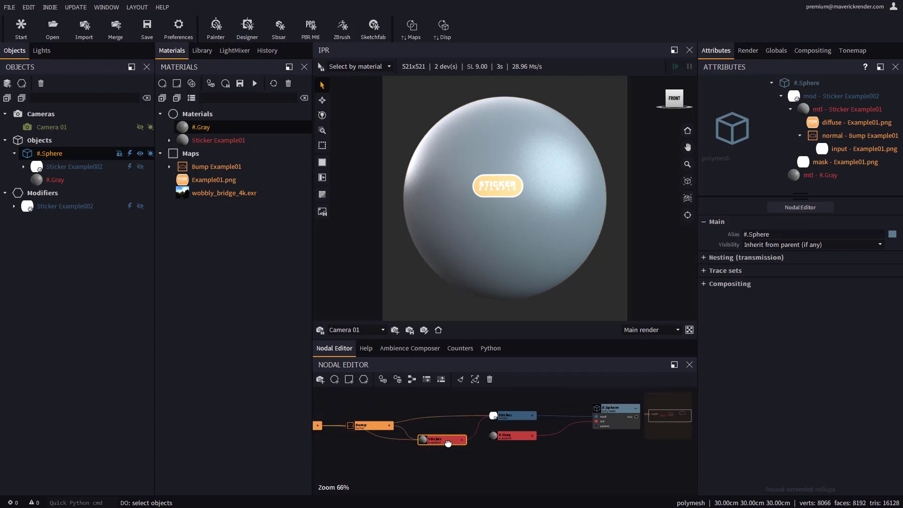
scroll(447, 442, up, 1)
click(527, 406)
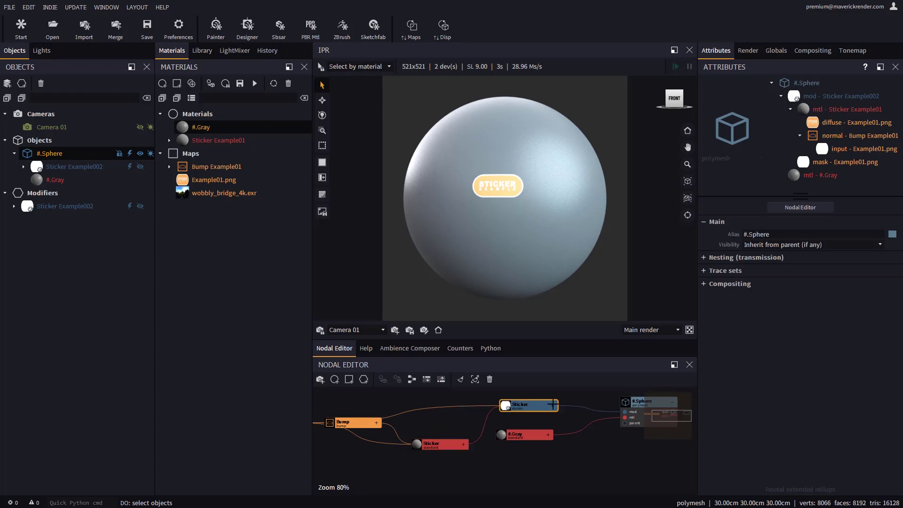
click(552, 405)
drag(525, 406, 525, 394)
middle_drag(445, 421, 522, 421)
drag(429, 422, 428, 445)
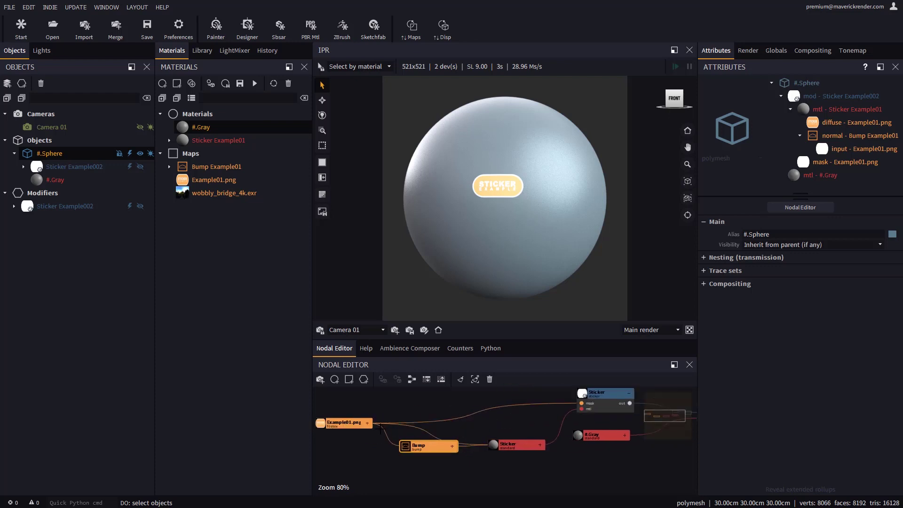
Expand the Example01.png node and move it up to examine its connections, and shrink the nodal editor
click(346, 422)
click(367, 422)
drag(357, 435, 357, 405)
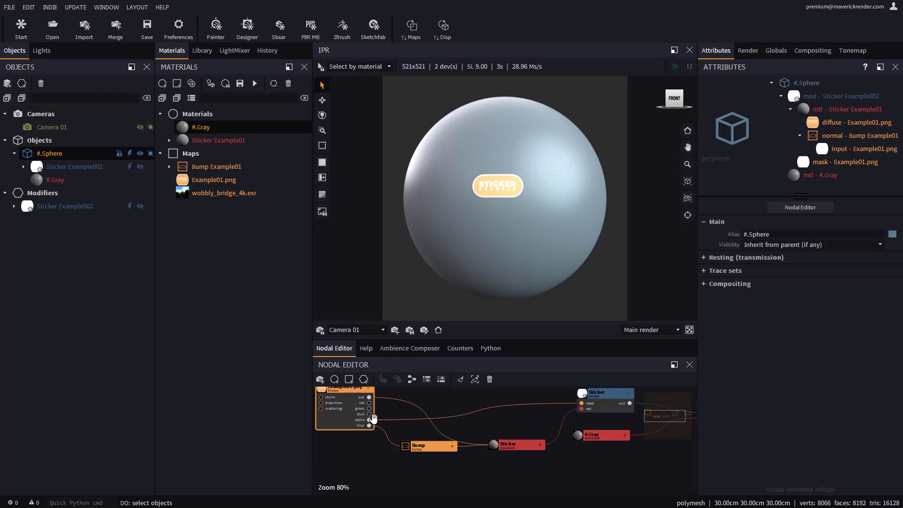
scroll(600, 411, up, 4)
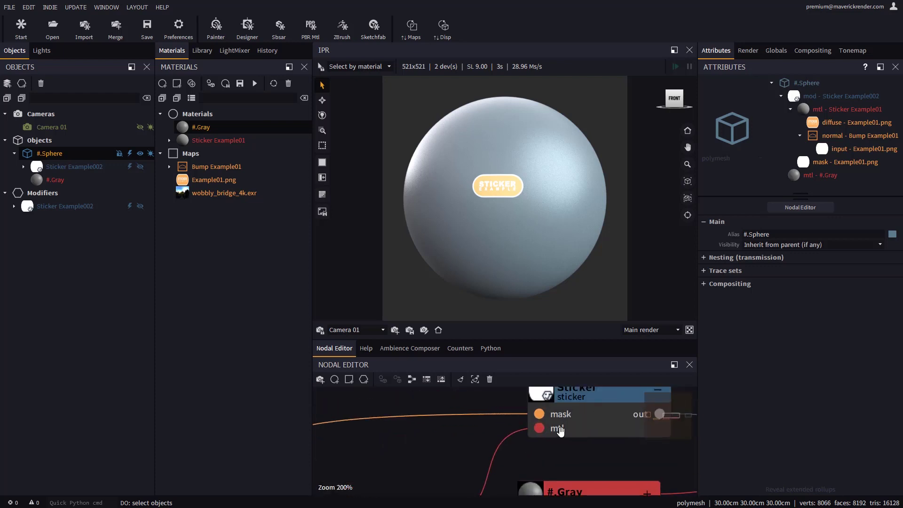
scroll(559, 419, down, 4)
scroll(558, 418, down, 2)
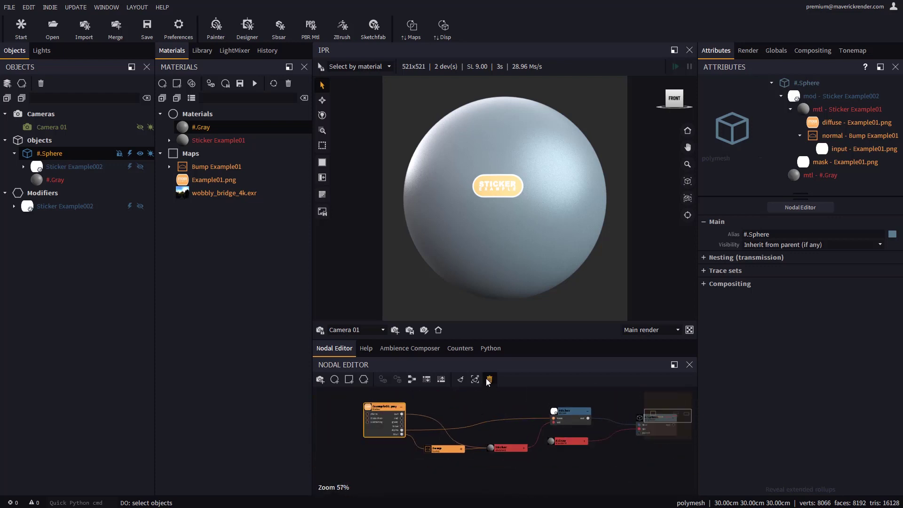
middle_drag(516, 422, 483, 428)
drag(507, 339, 508, 415)
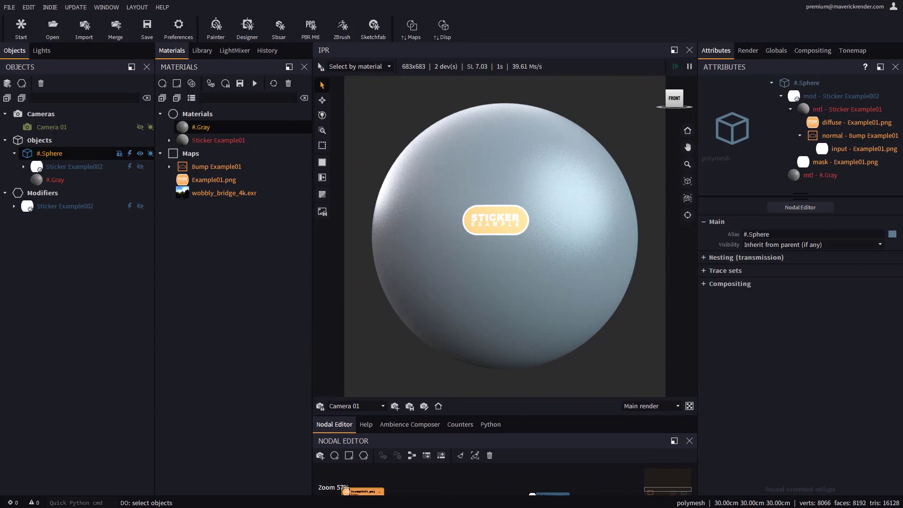
Add Example02.png from the Examples folder to the sphere as a sticker modifier, placed to partly overlap the orange sticker's right end
key(alt+Tab)
drag(198, 290, 520, 258)
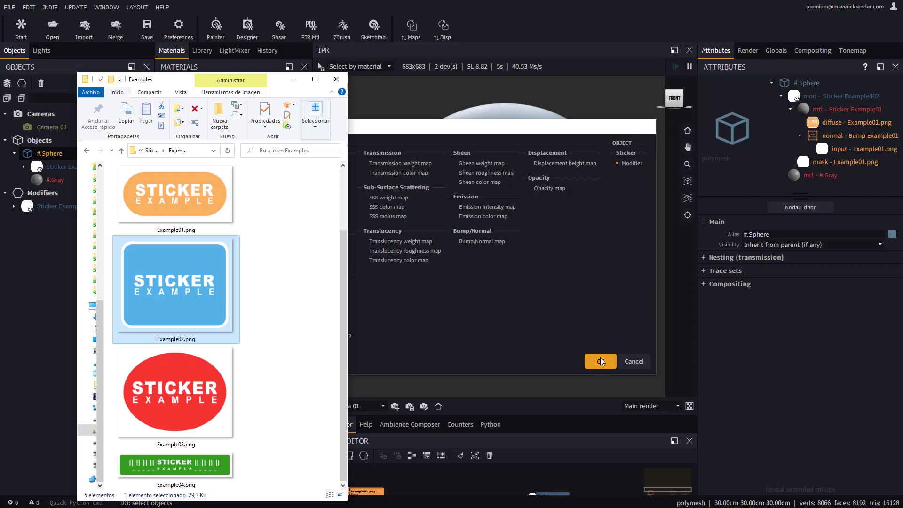
click(600, 361)
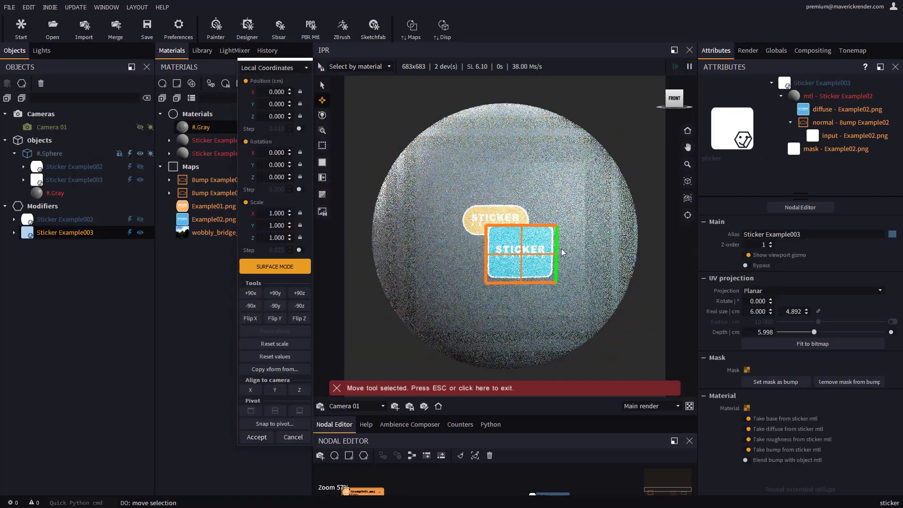
drag(563, 252, 551, 228)
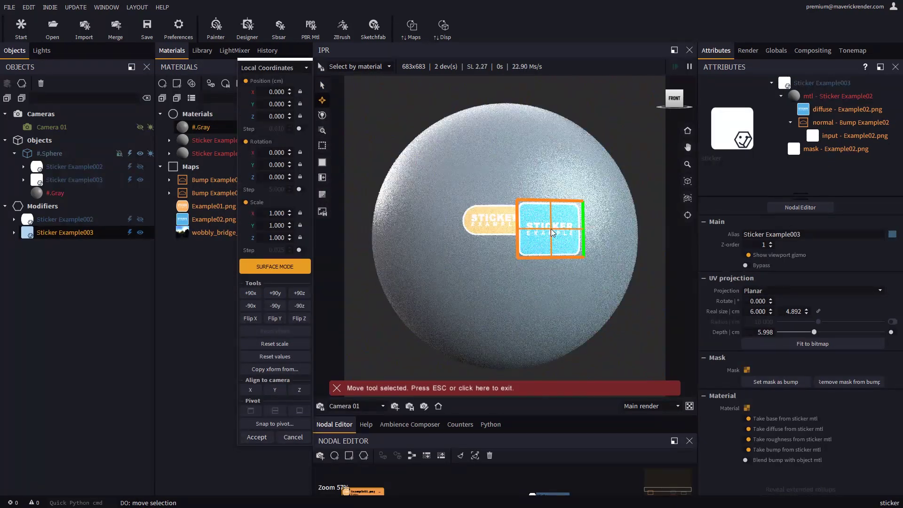
click(269, 438)
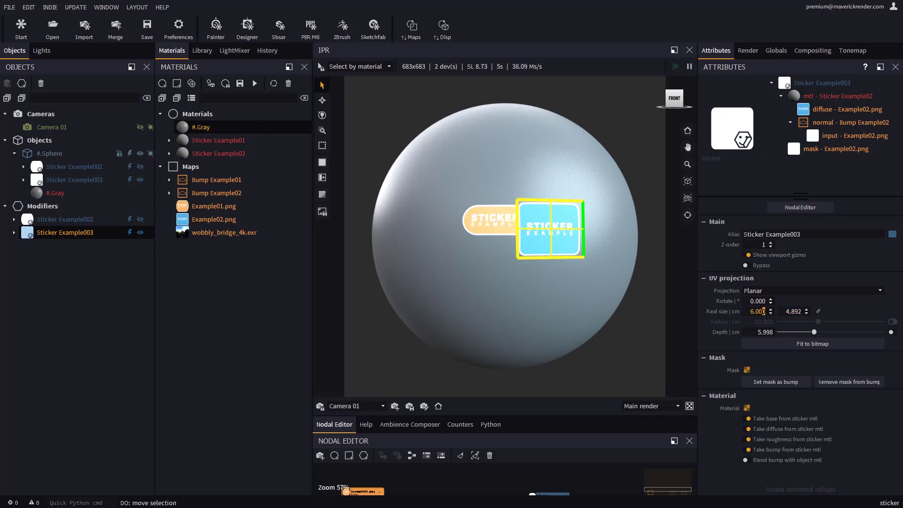
Set the blue sticker's real size width to 10 cm
double_click(764, 311)
text(10)
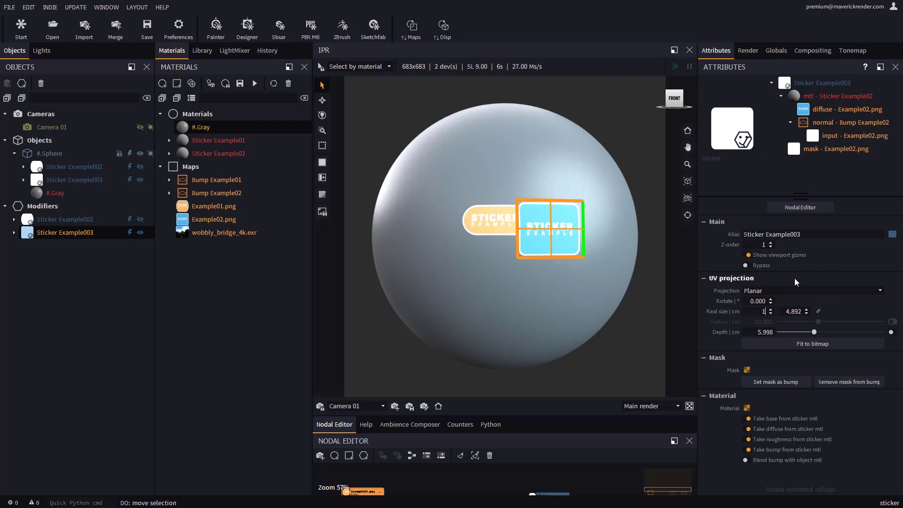
key(Return)
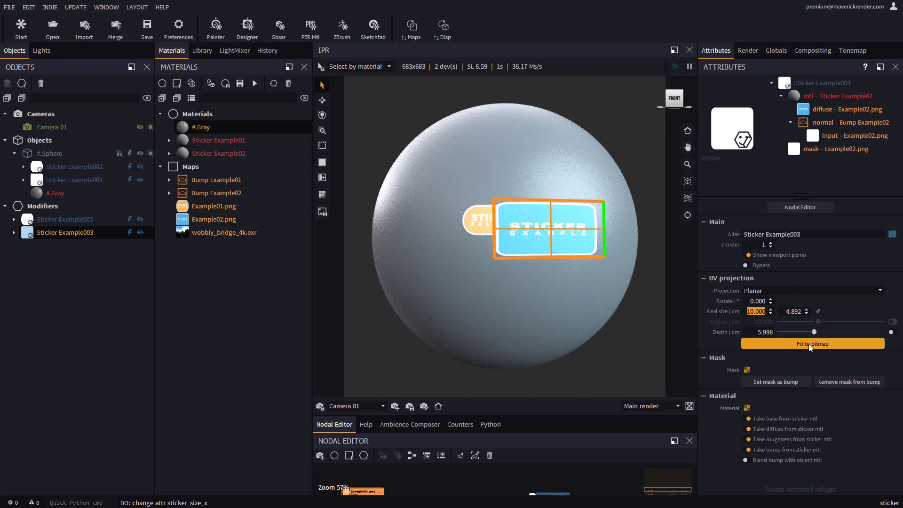
Fit the blue sticker to its bitmap, link its real size dimensions and scale it to a width of 6.06 cm
click(809, 343)
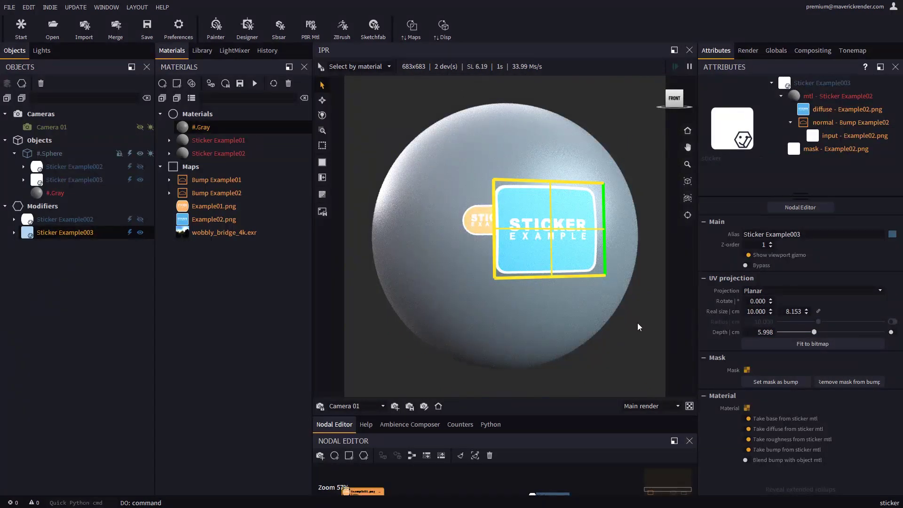
click(818, 311)
drag(771, 312, 802, 395)
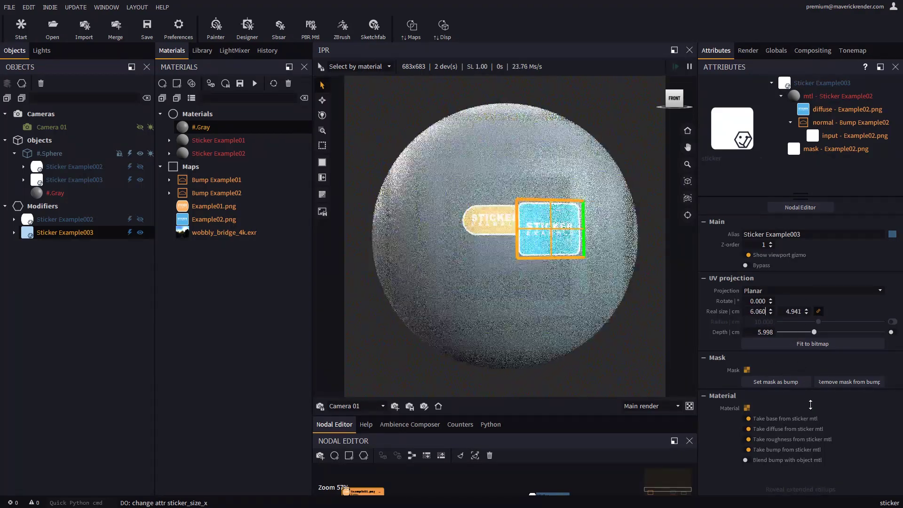
Rotate the blue sticker to -24.2 degrees and hide its viewport gizmo
drag(770, 300, 799, 413)
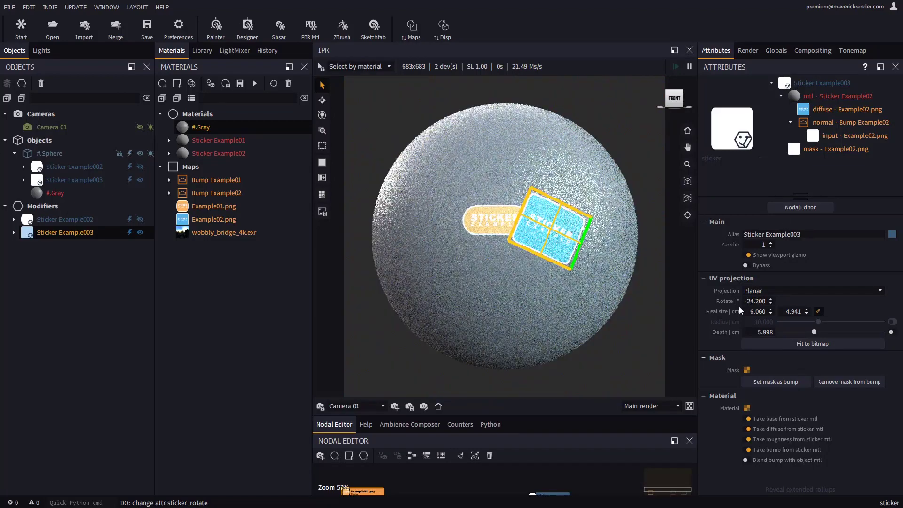
click(747, 255)
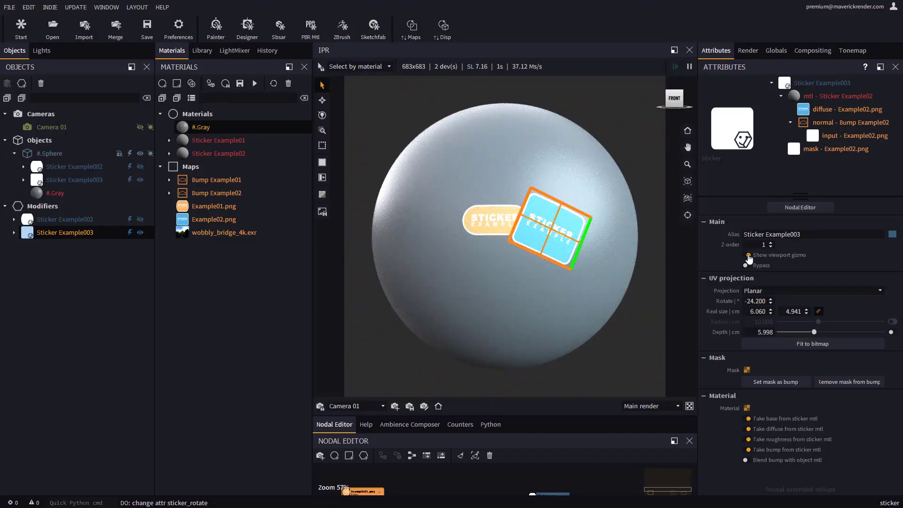
Move the blue sticker along the sphere's surface so it overlaps the lower edge of the orange sticker
key(m)
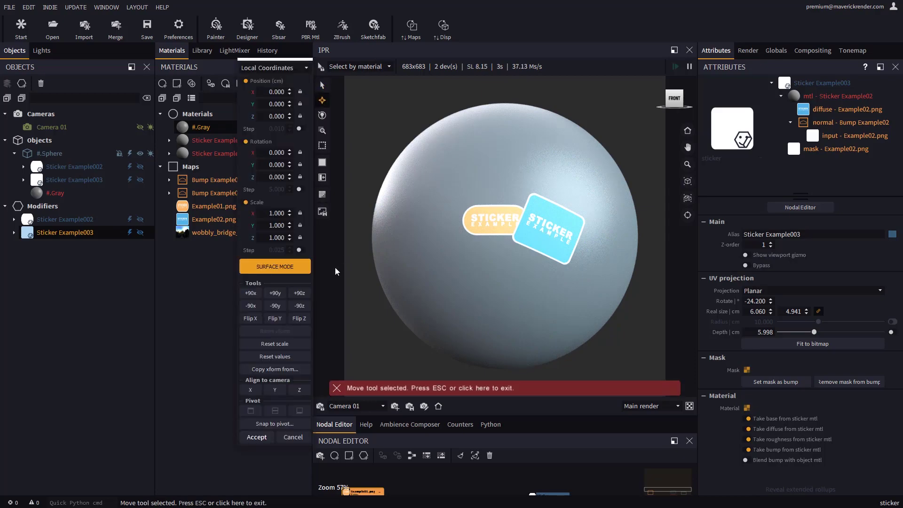
drag(557, 249, 498, 294)
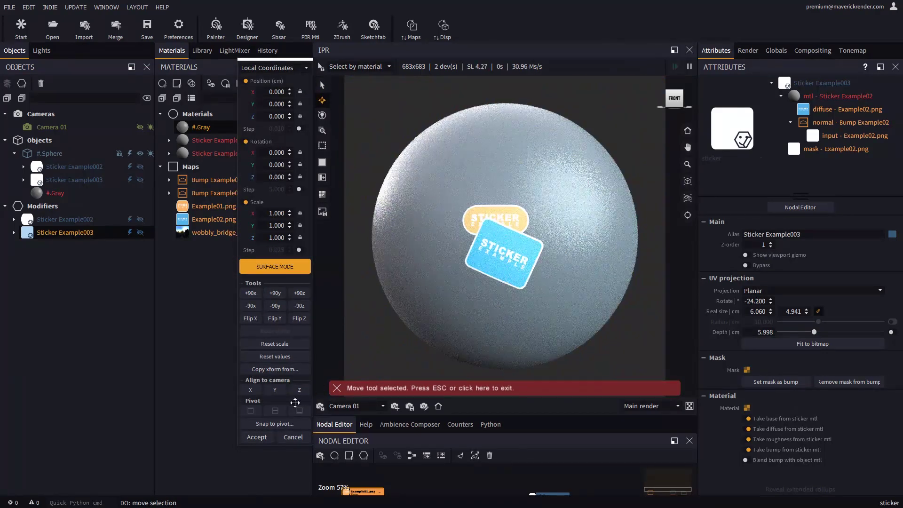
click(256, 437)
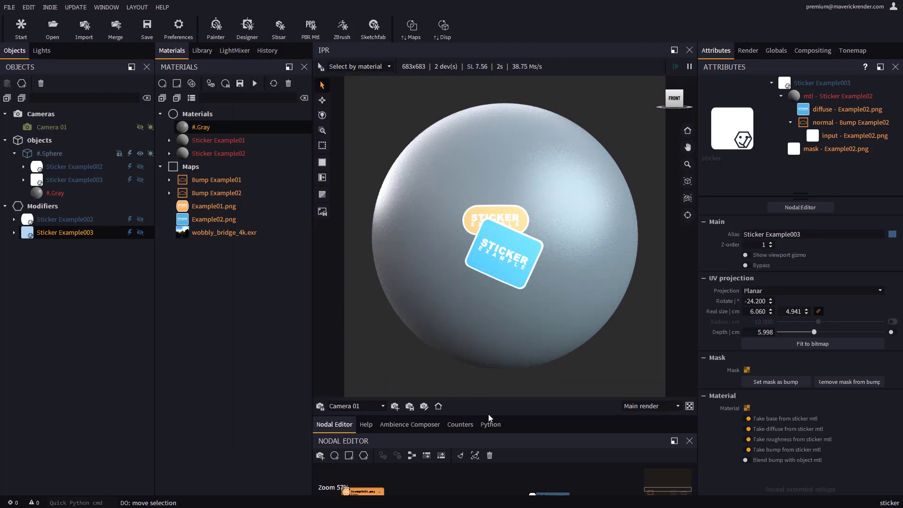
Add Example03.png from the Examples folder to the sphere as a sticker modifier, overlapping the orange and blue stickers on their right side
key(alt+Tab)
click(188, 381)
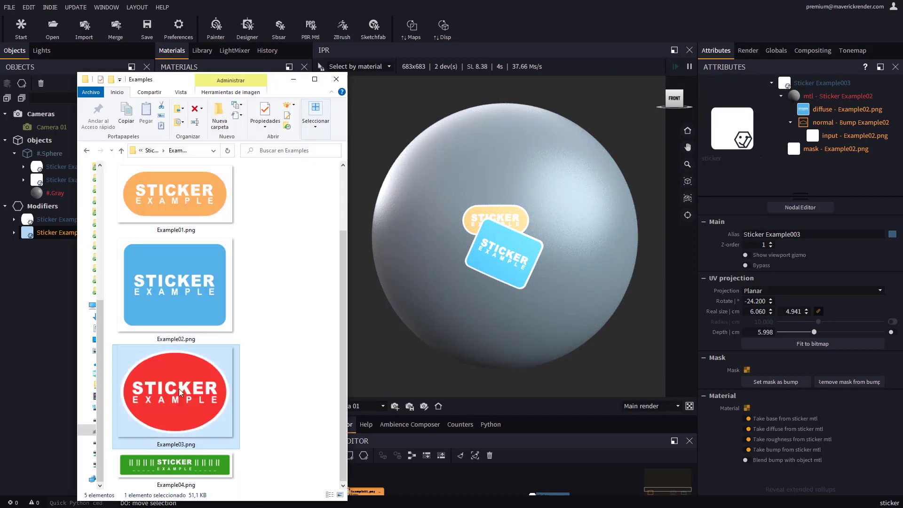
drag(179, 389, 461, 199)
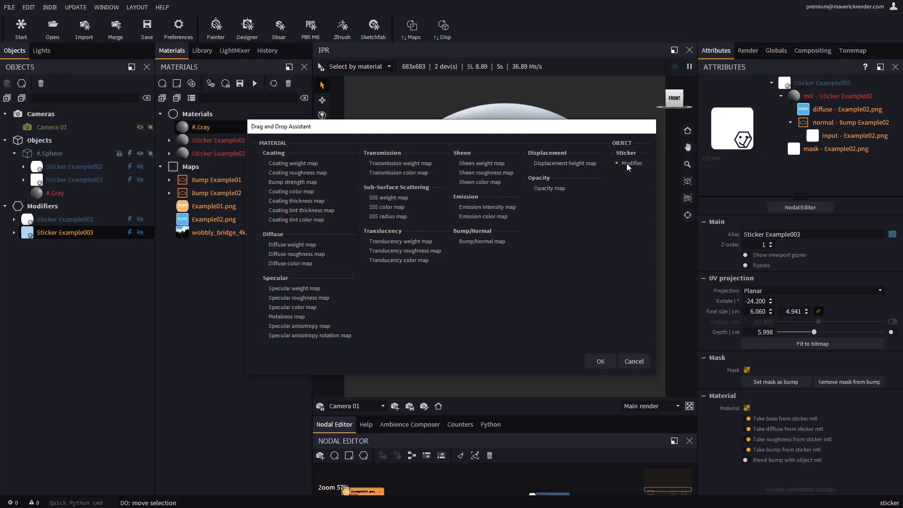
click(597, 358)
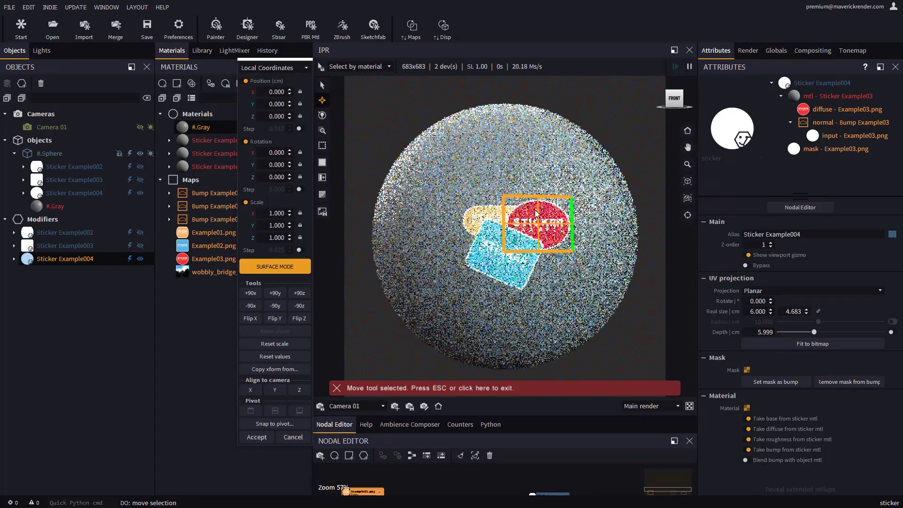
Link the red sticker's real size dimensions and scale it proportionally to a width of 8.72 cm
click(818, 311)
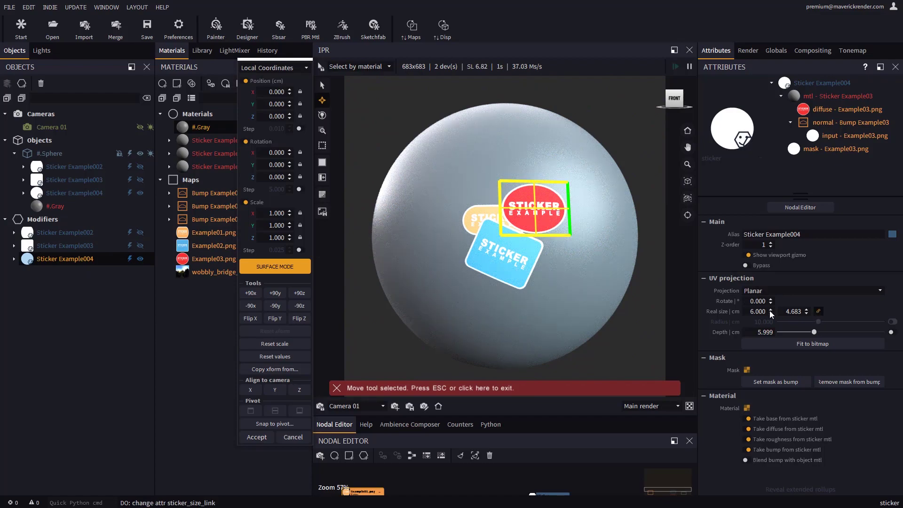
drag(771, 313, 778, 247)
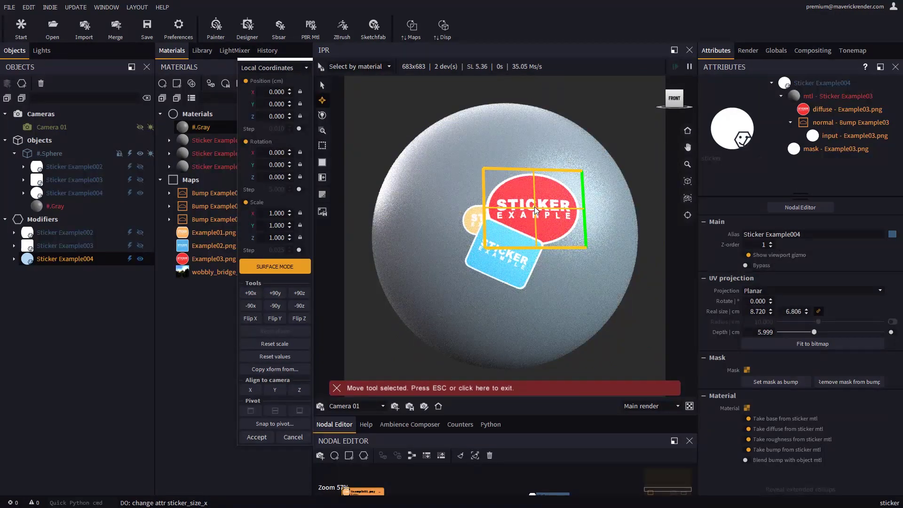
Shift the red sticker slightly upward on the sphere and hide its viewport gizmo
drag(535, 210, 536, 207)
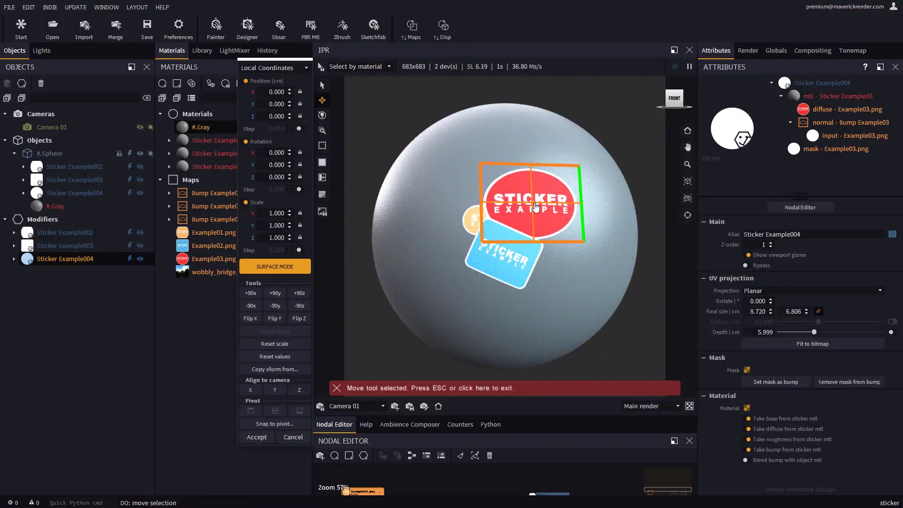
click(746, 255)
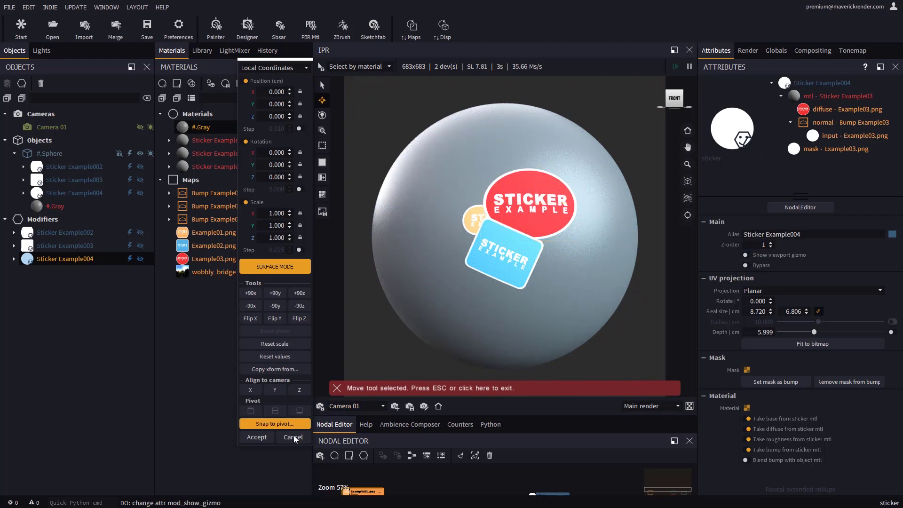
click(263, 438)
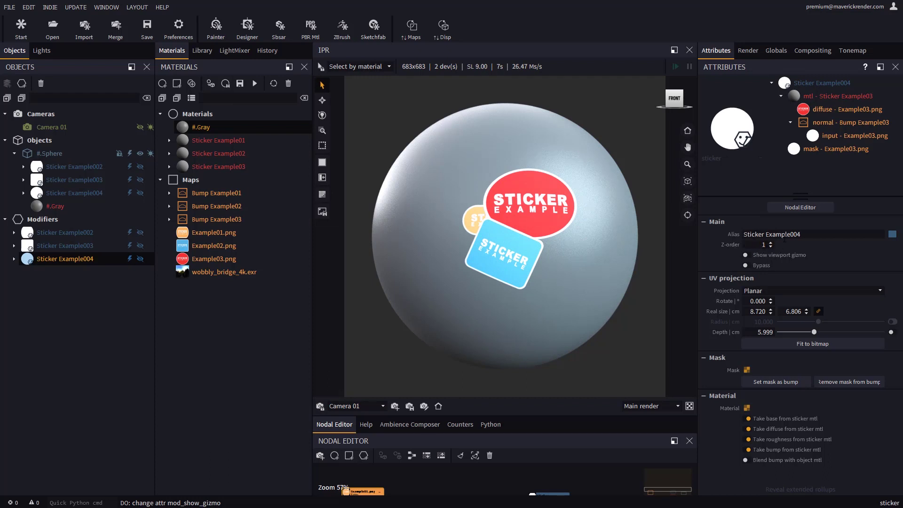
Set the blue sticker's Z-order to 2 and increase the orange sticker's Z-order
click(504, 260)
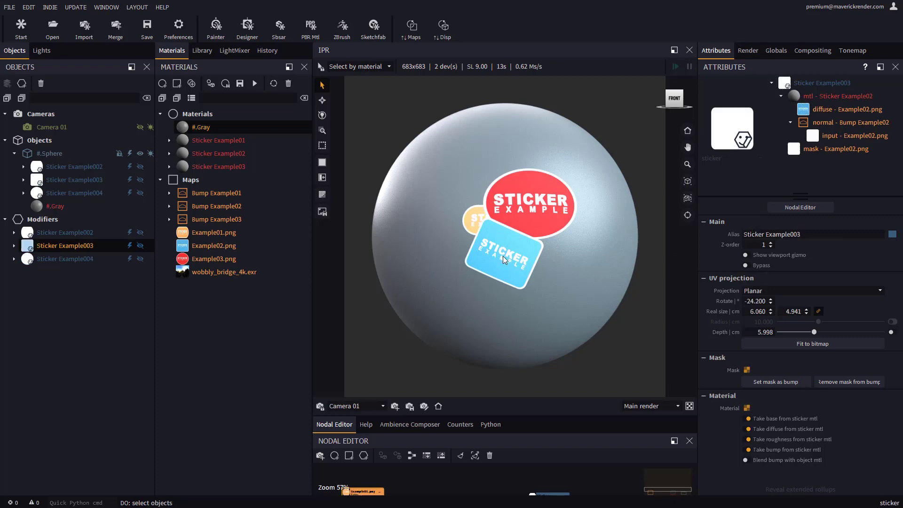
click(770, 242)
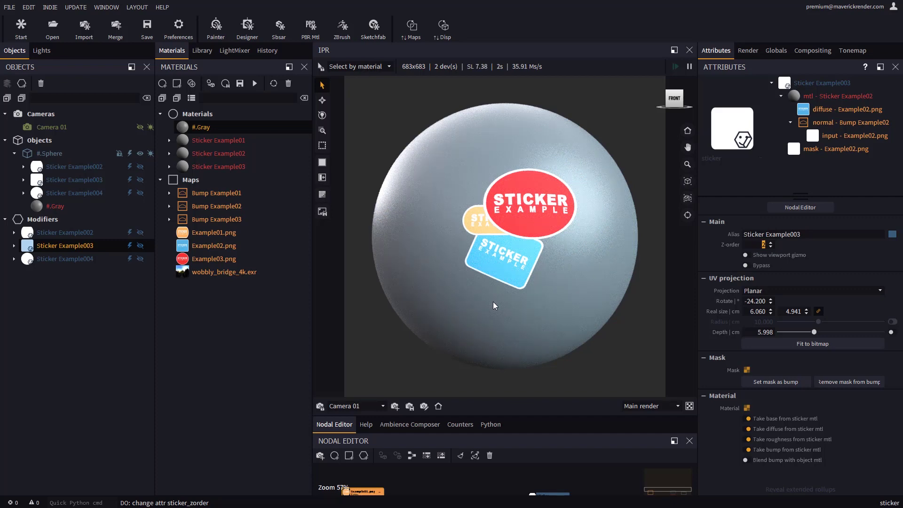
click(477, 218)
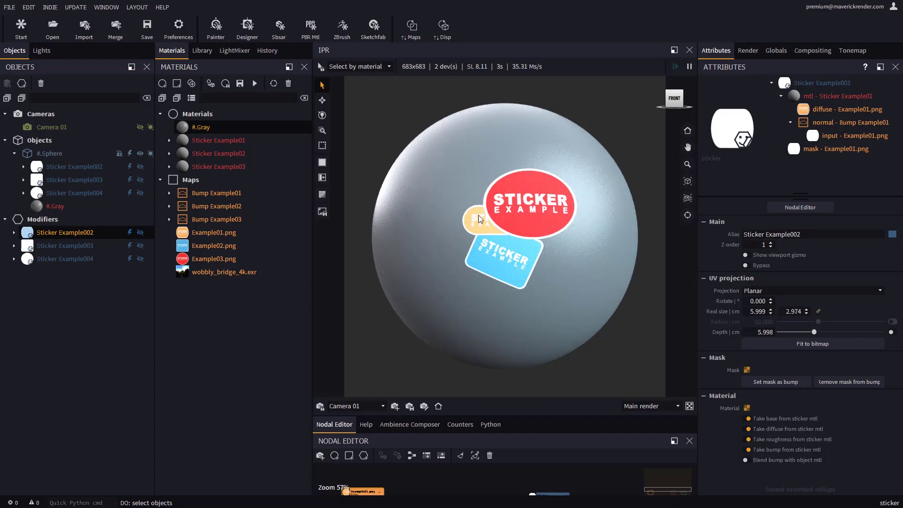
click(769, 242)
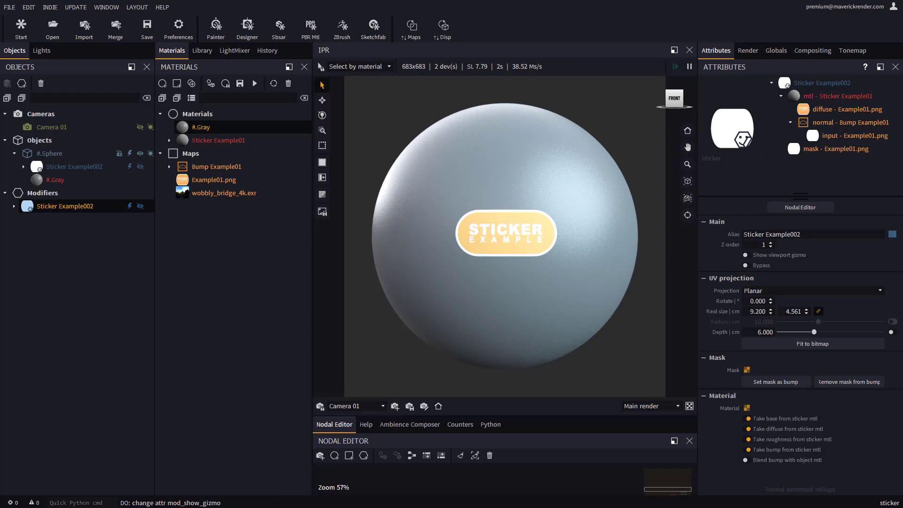
Replace the orange sticker's image with Example02.png from the Examples folder and fit the sticker to the new bitmap
key(alt+Tab)
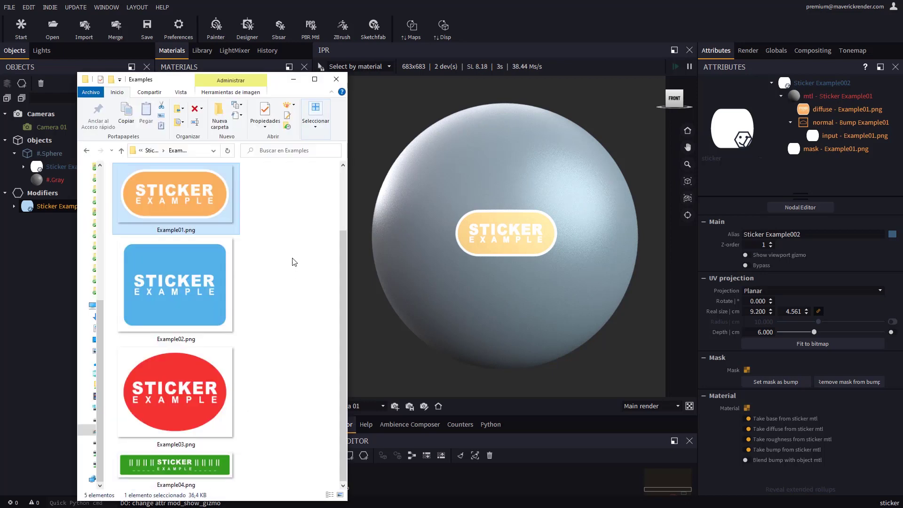
drag(175, 283, 503, 237)
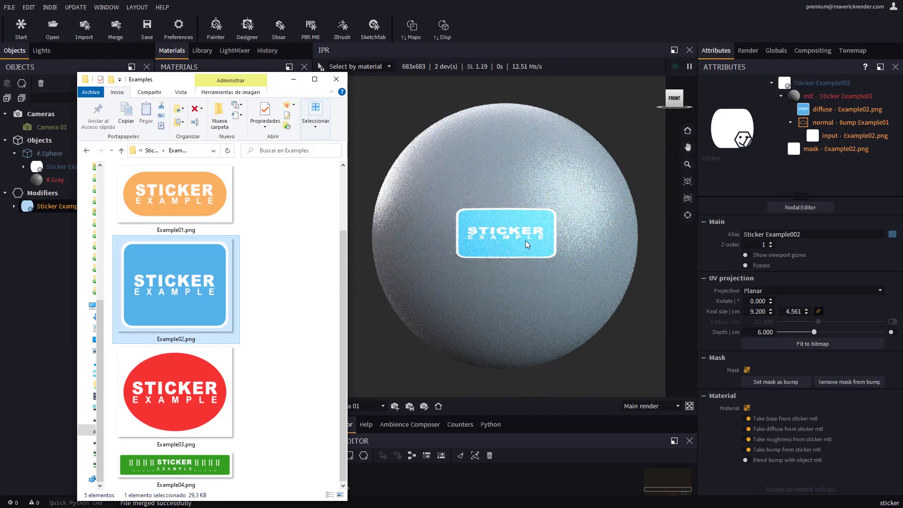
click(509, 229)
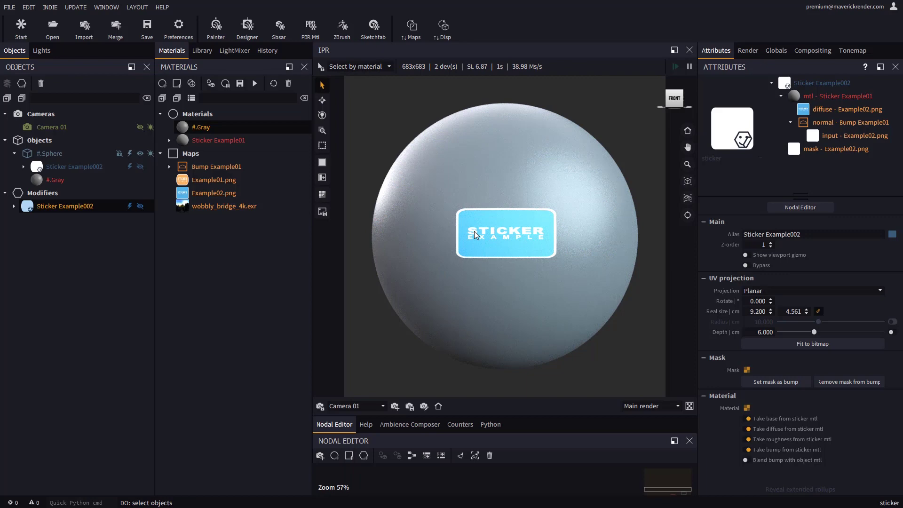
click(817, 344)
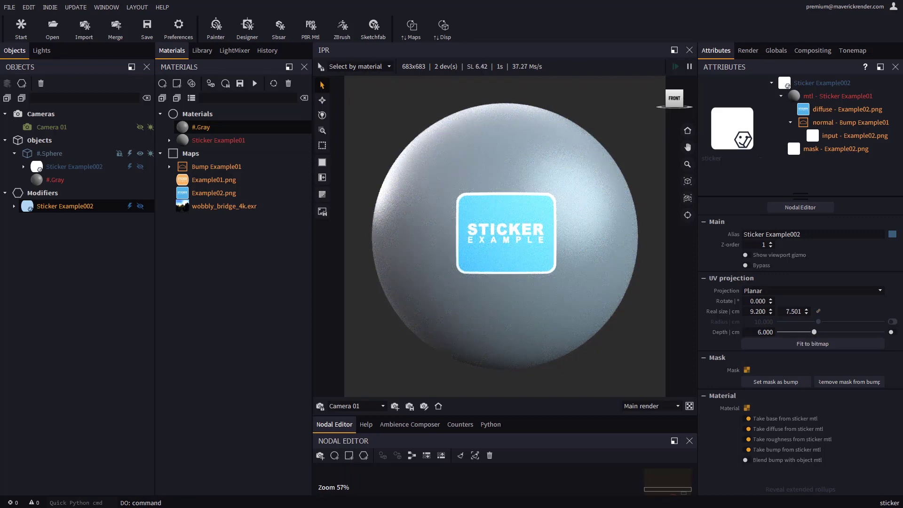
Replace the blue sticker's image with Example03.png and fit the sticker's proportions to the new bitmap
key(alt+Tab)
click(181, 407)
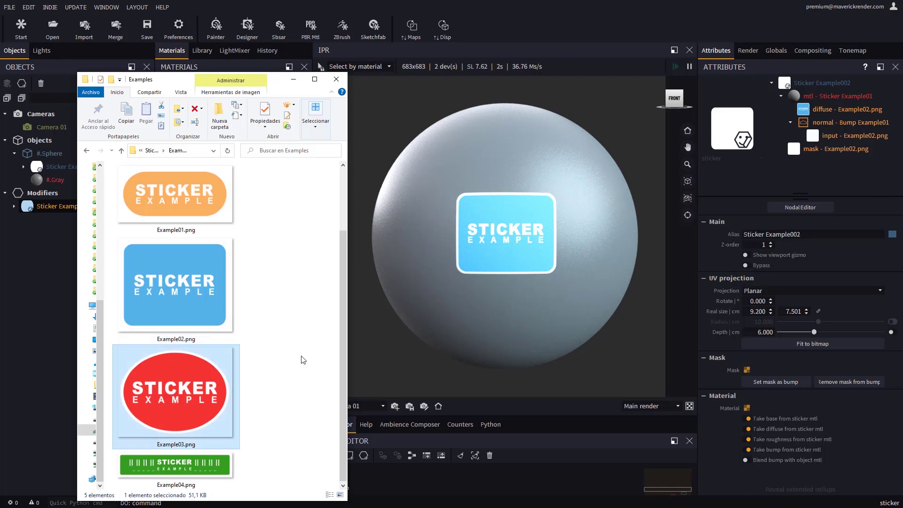
drag(301, 359, 493, 238)
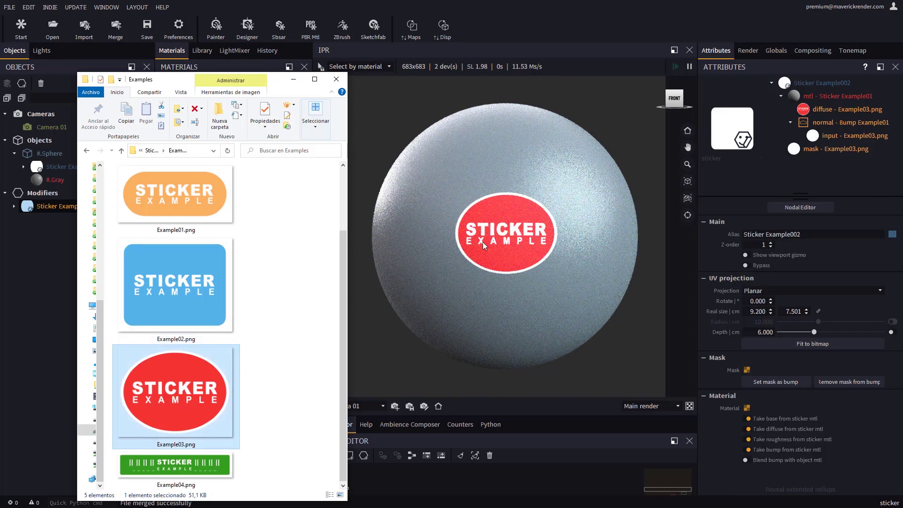
click(799, 344)
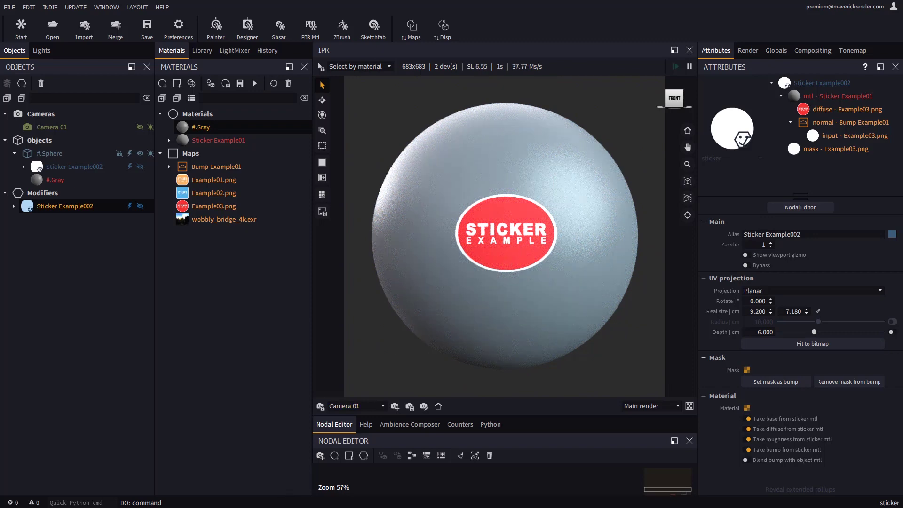
Replace the red sticker's image with Example01.png and fit the sticker's proportions to the new bitmap
key(alt+Tab)
click(171, 196)
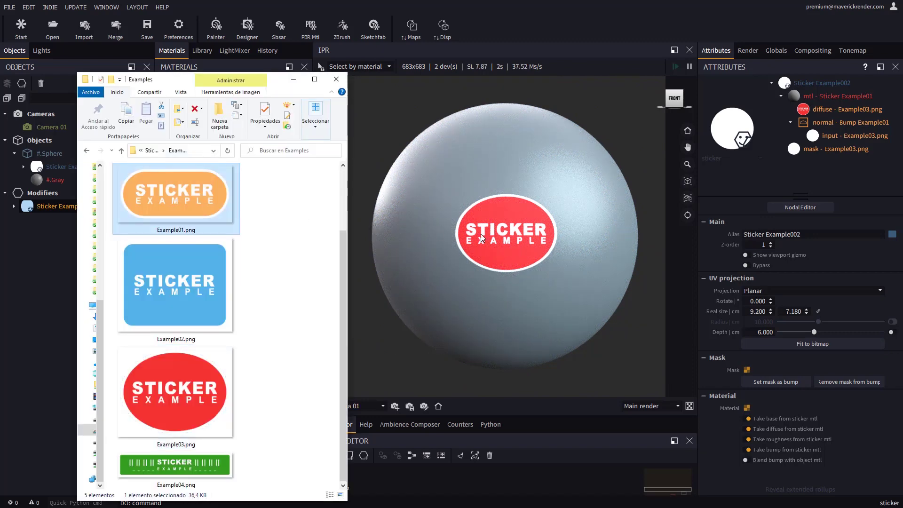
drag(481, 238, 513, 241)
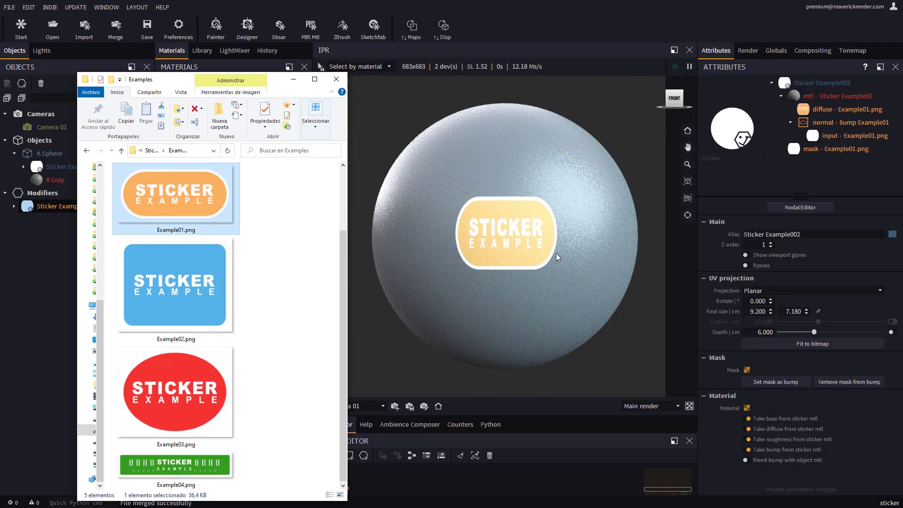
click(819, 344)
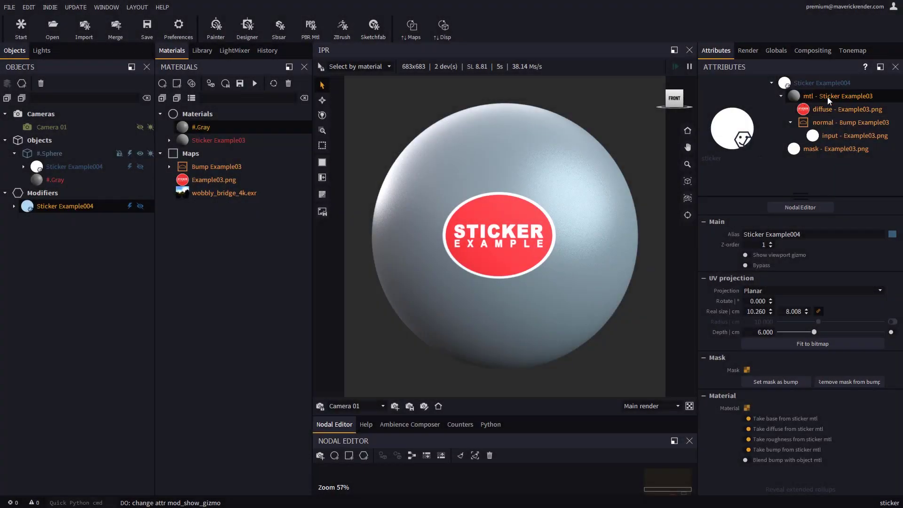
Change the type of the red sticker's Sticker Example03 material to plastic
click(828, 97)
click(736, 158)
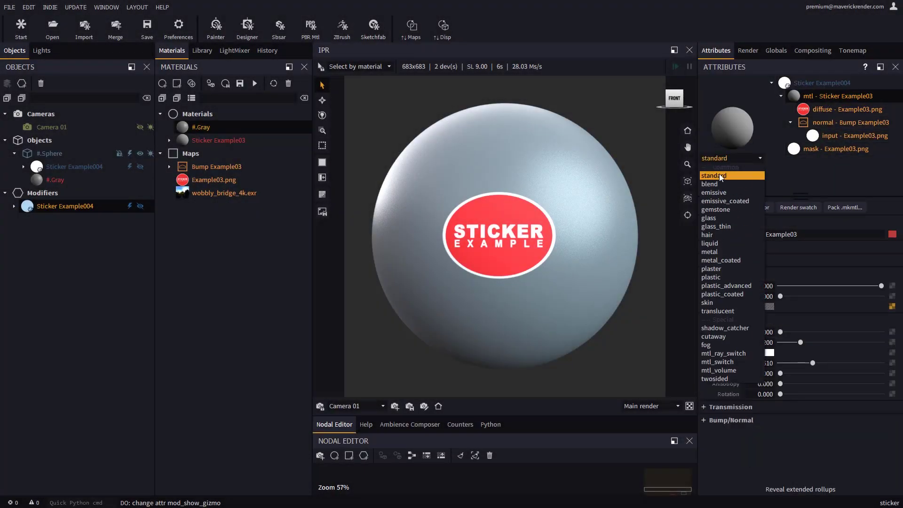
click(720, 277)
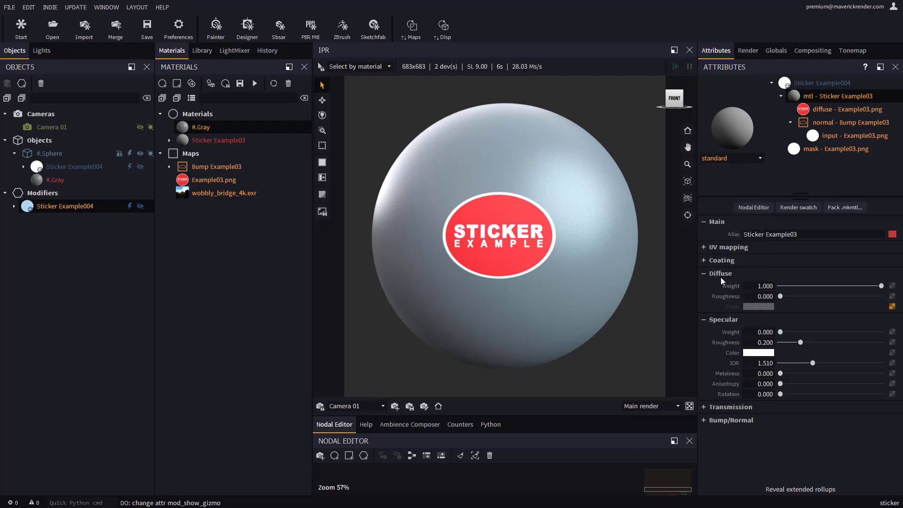
Try a specular roughness of 0 on the plastic sticker material, and set the roughness to 0.195
mouse_move(510, 253)
mouse_down()
mouse_move(483, 246)
mouse_move(518, 239)
mouse_up()
scroll(519, 239, up, 2)
scroll(518, 240, up, 1)
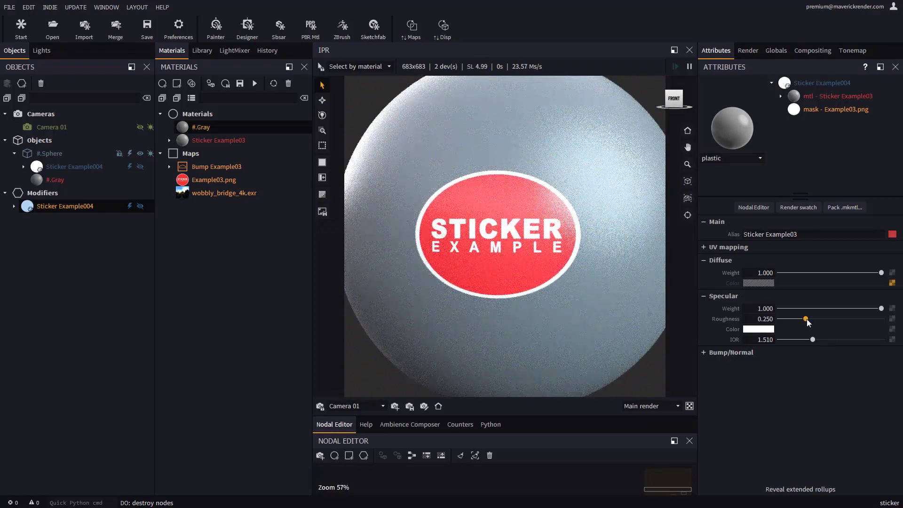
drag(806, 319, 767, 323)
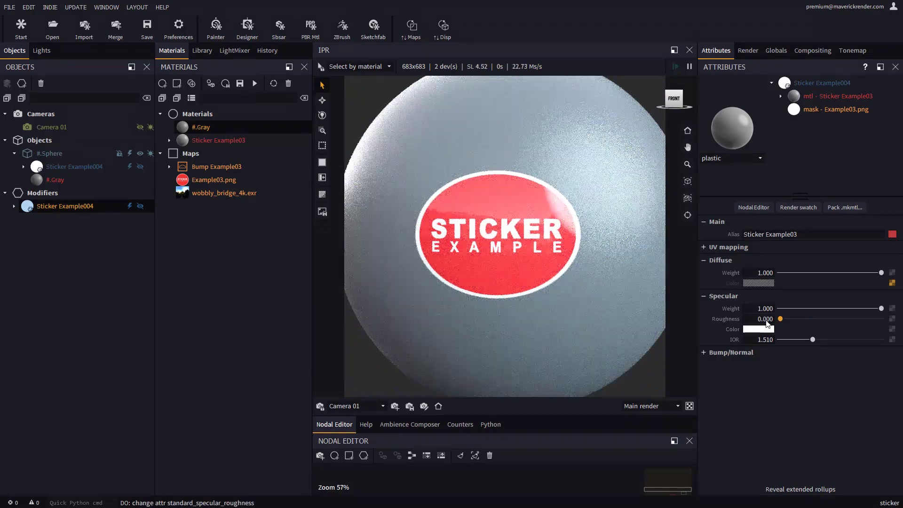
click(800, 319)
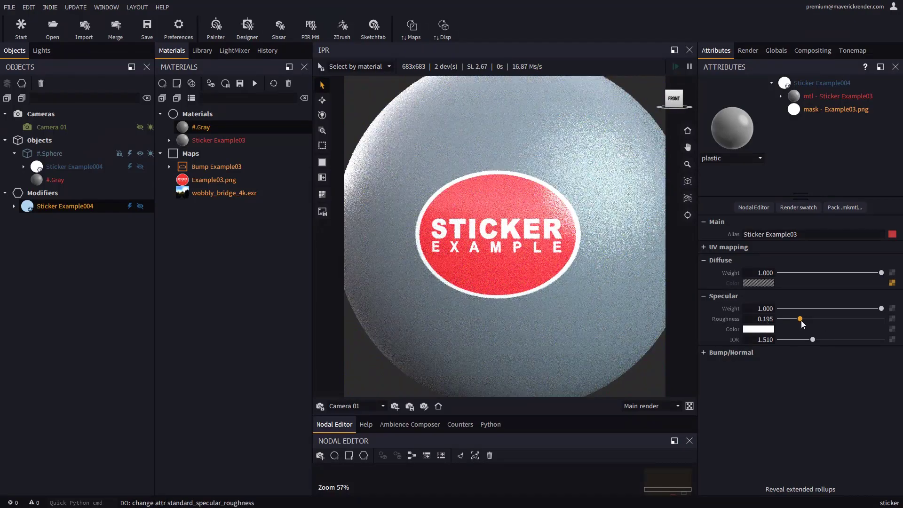
Change the red sticker's material type to metal
click(729, 158)
click(710, 253)
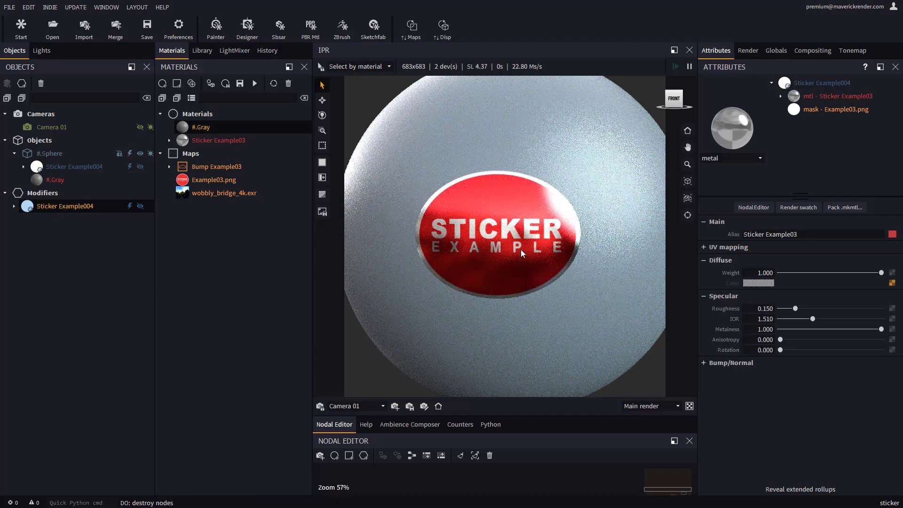
Increase the strength of the Bump Example03 map in the red sticker's material
drag(495, 244, 572, 257)
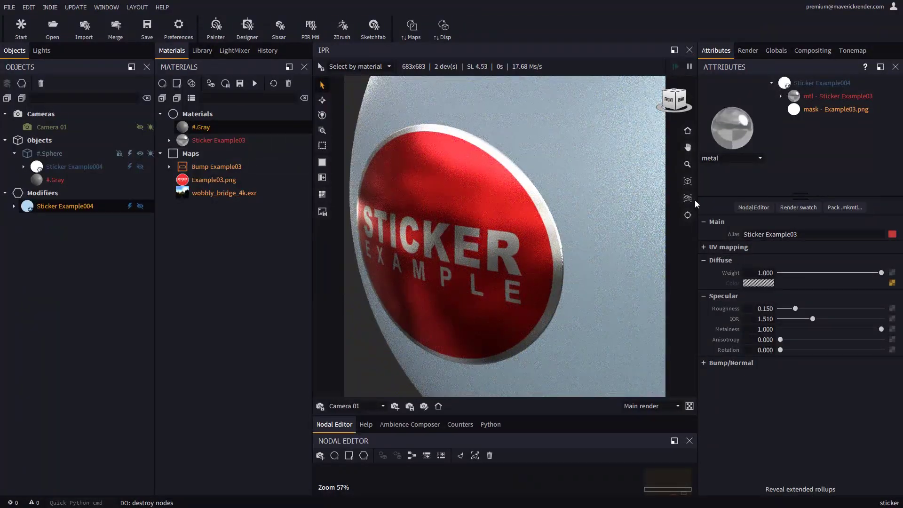
click(781, 97)
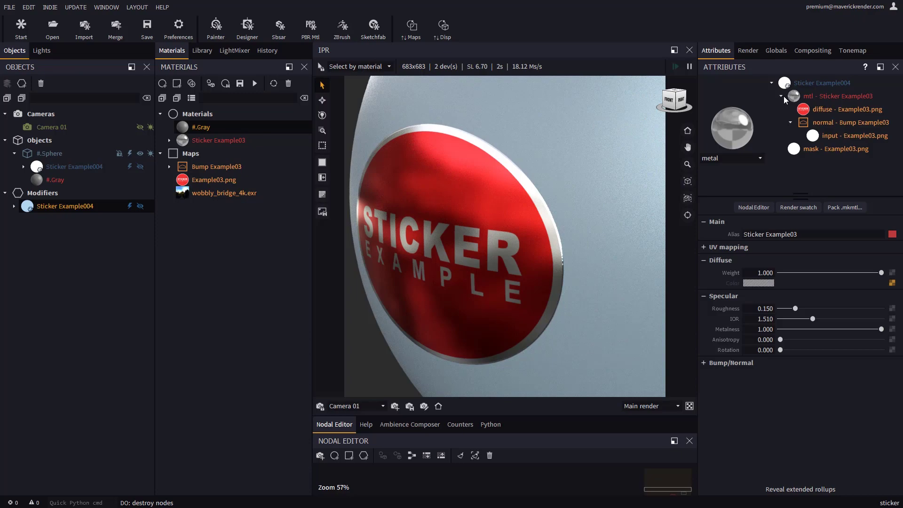
click(822, 123)
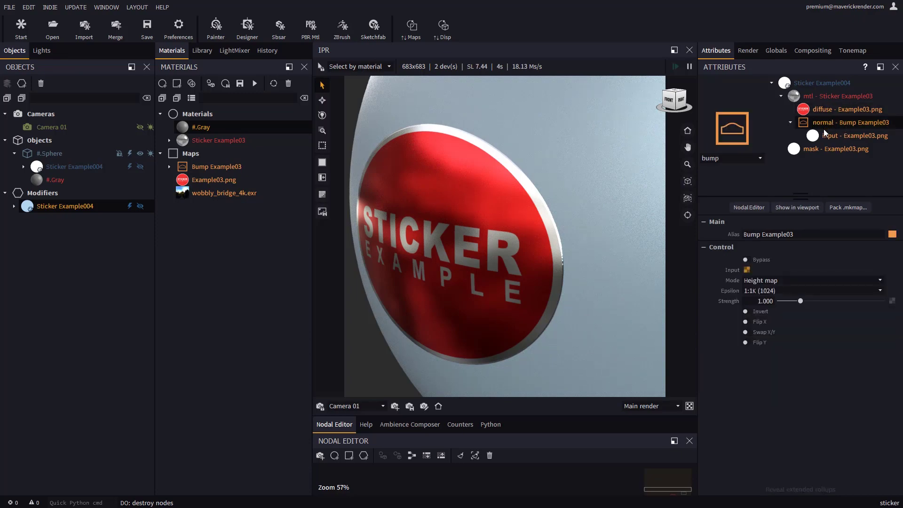
mouse_move(802, 302)
mouse_down()
mouse_move(772, 304)
mouse_move(820, 306)
mouse_move(810, 307)
mouse_up()
Try a pixel blur radius of 3 px on the bump's Example03.png input image, and raise the radius to 5 px
click(834, 138)
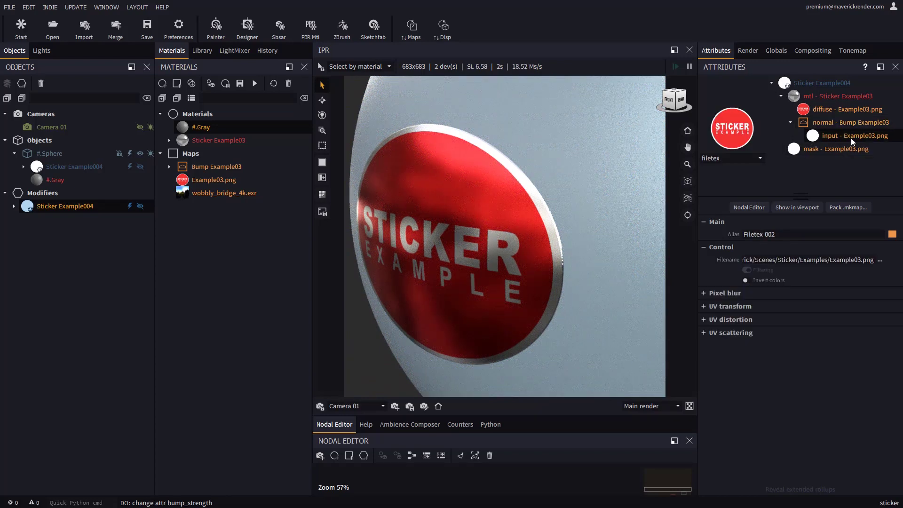
click(726, 292)
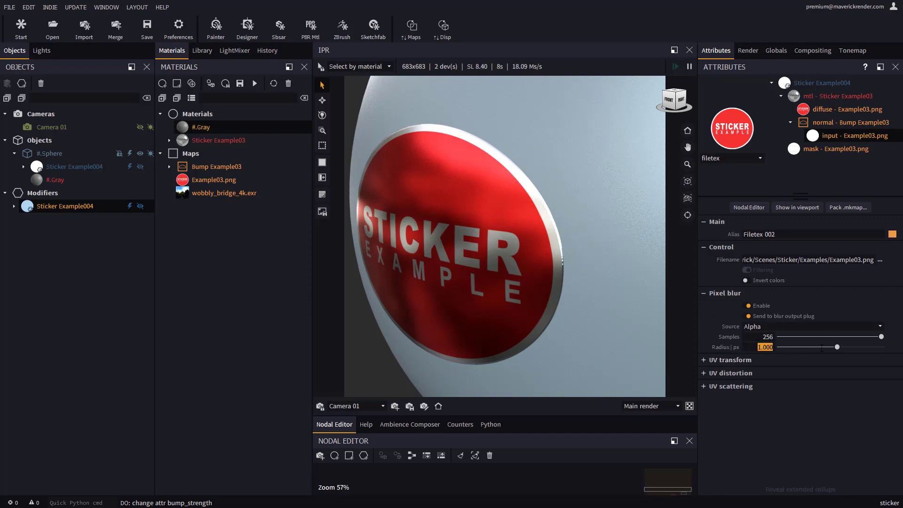
text(3)
key(Return)
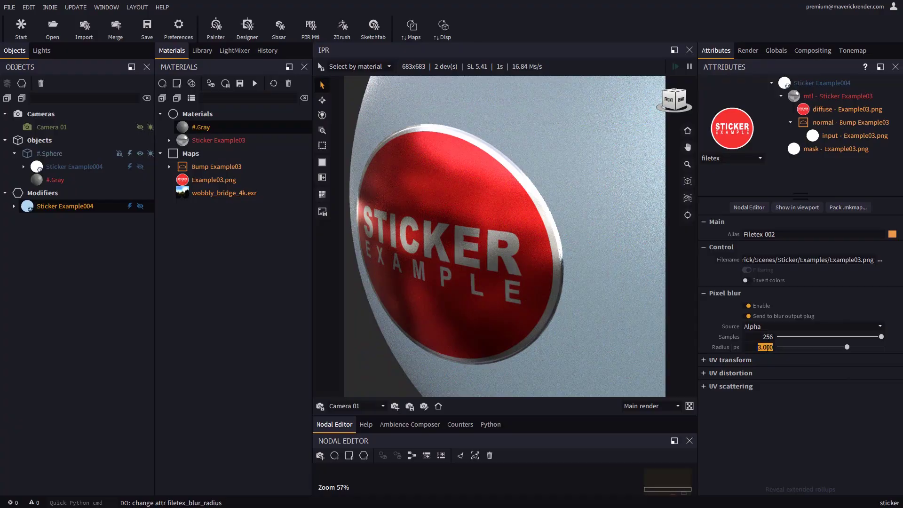
text(5)
key(Return)
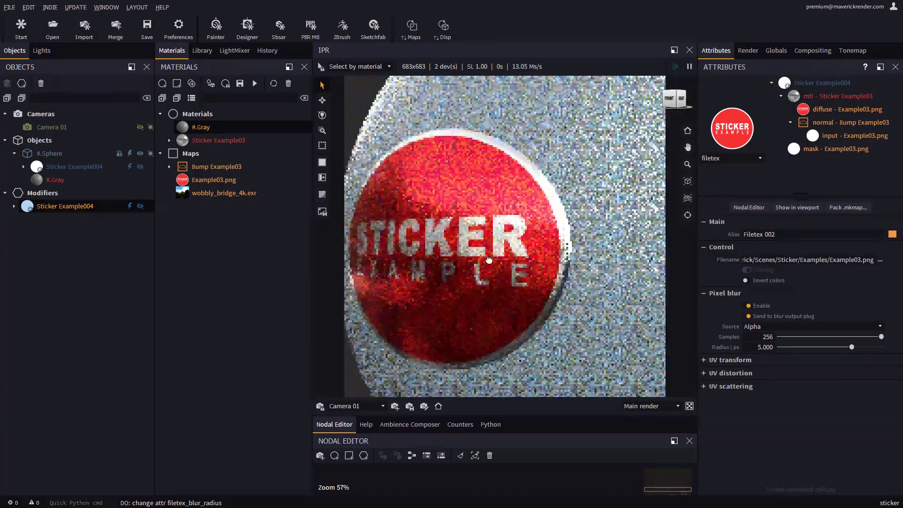
Remove the mask from the red sticker's bump and set the mask as bump again
alt+drag(458, 260, 520, 249)
scroll(469, 257, down, 2)
alt+middle_drag(612, 248, 554, 243)
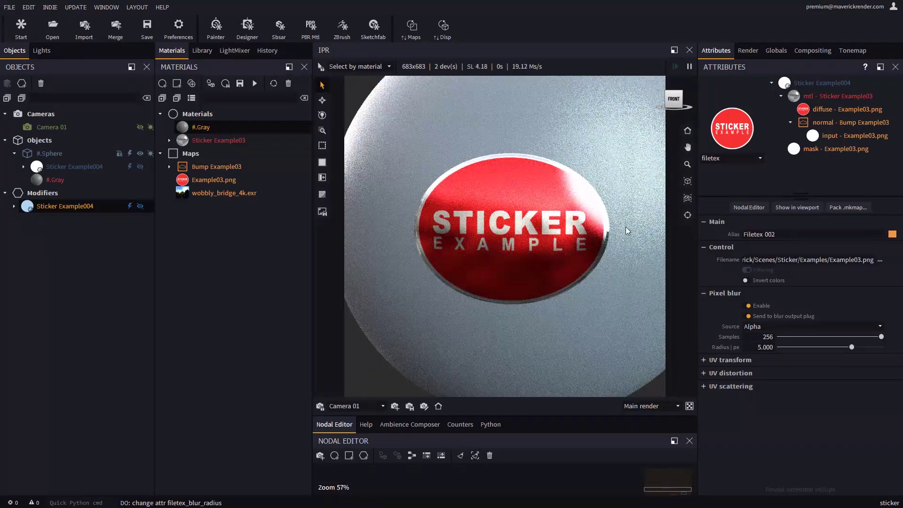
click(822, 84)
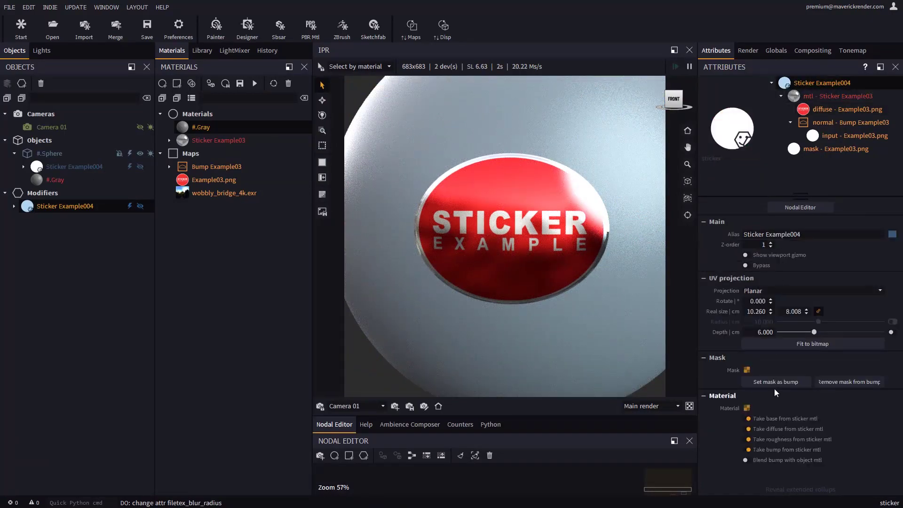
click(855, 383)
drag(540, 274, 554, 251)
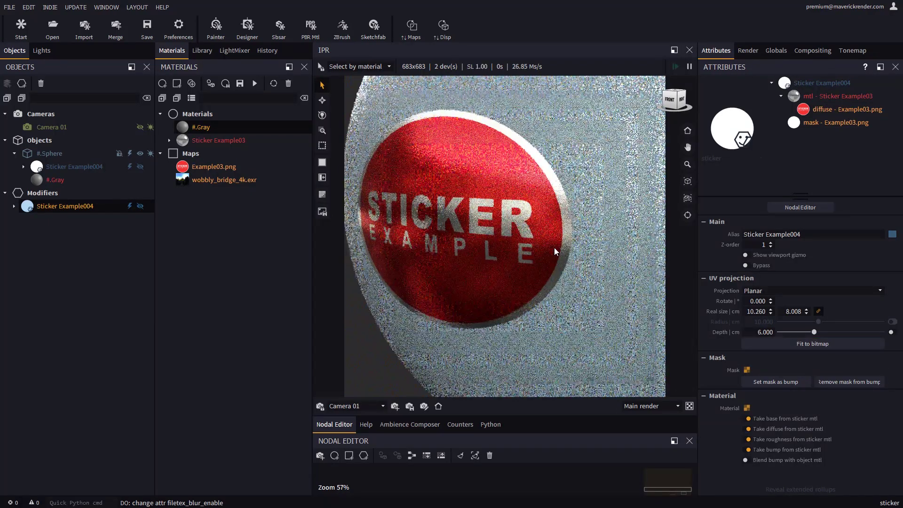
click(777, 382)
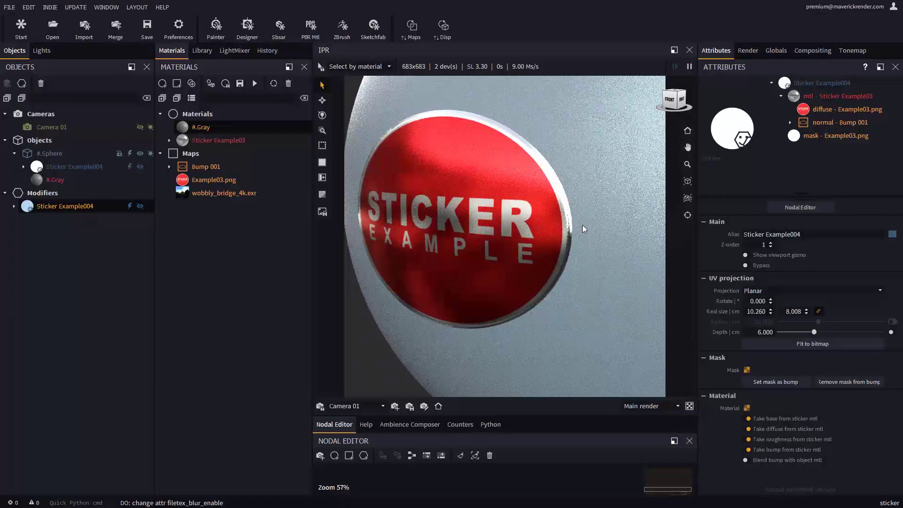
Invert the Bump 001 map in the red sticker's material so the sticker's relief is reversed
drag(512, 310, 506, 233)
click(790, 123)
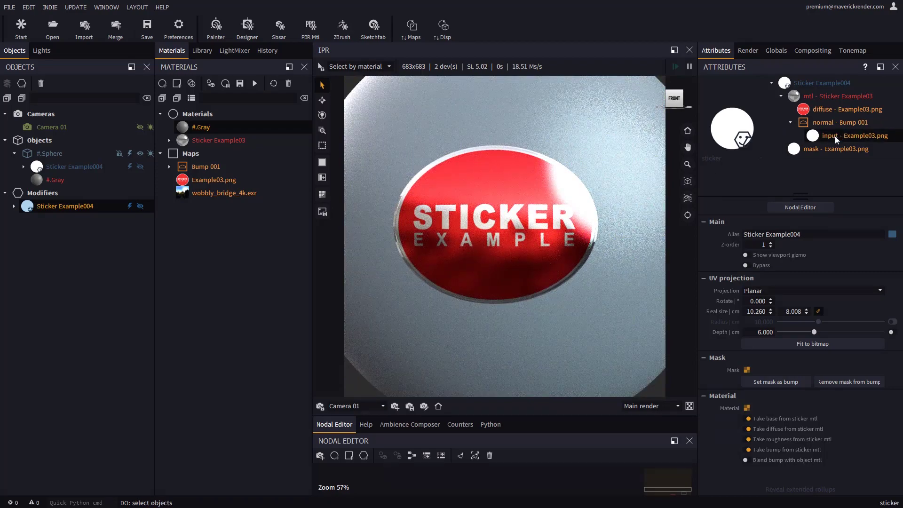
click(782, 126)
click(746, 312)
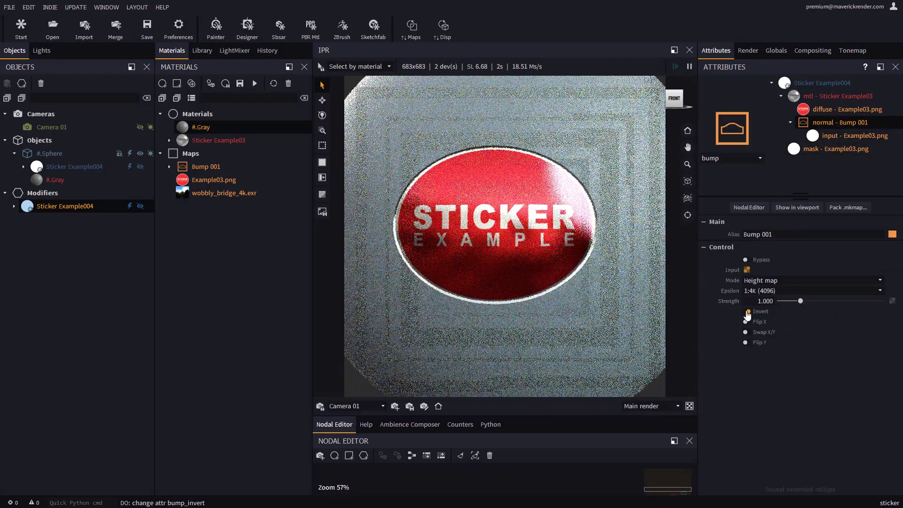
drag(485, 246, 495, 227)
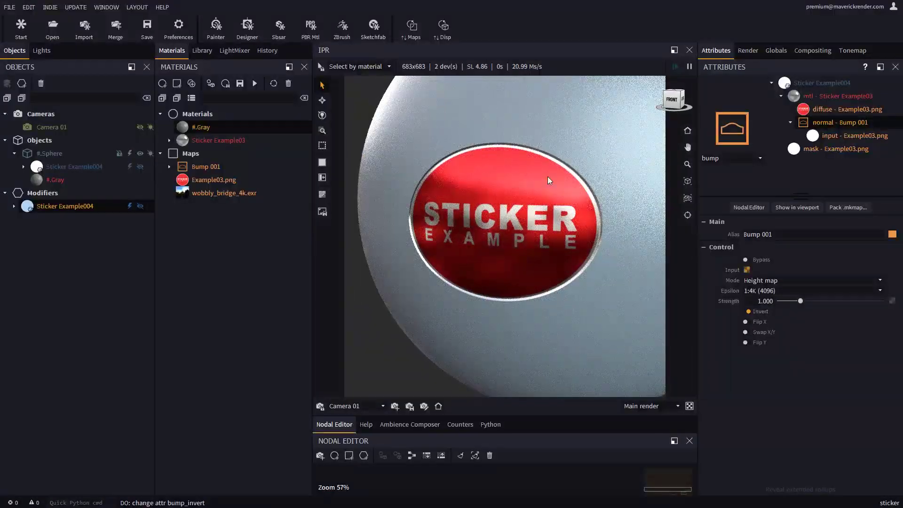
drag(536, 278, 533, 267)
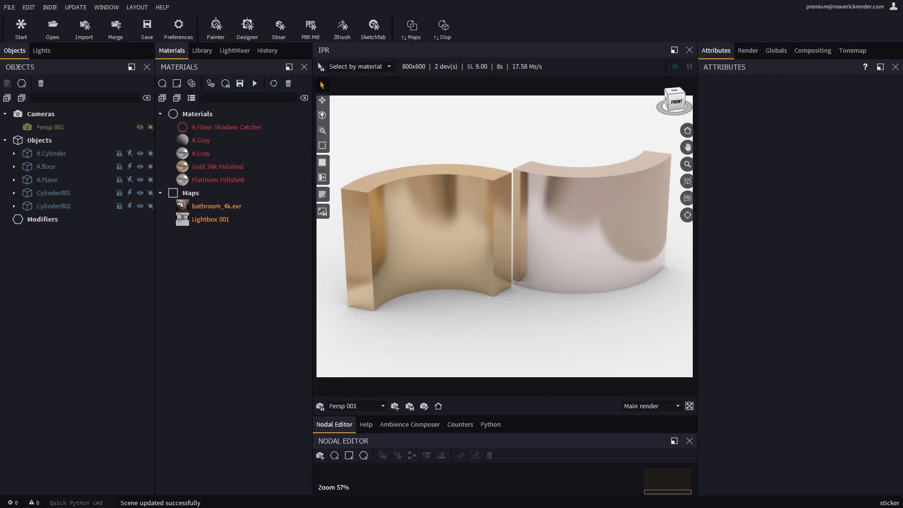
Apply Example01.png as a sticker modifier on the gold cylinder's concave face and set its depth to 16.526 cm
key(alt+Tab)
click(266, 297)
drag(169, 191, 444, 236)
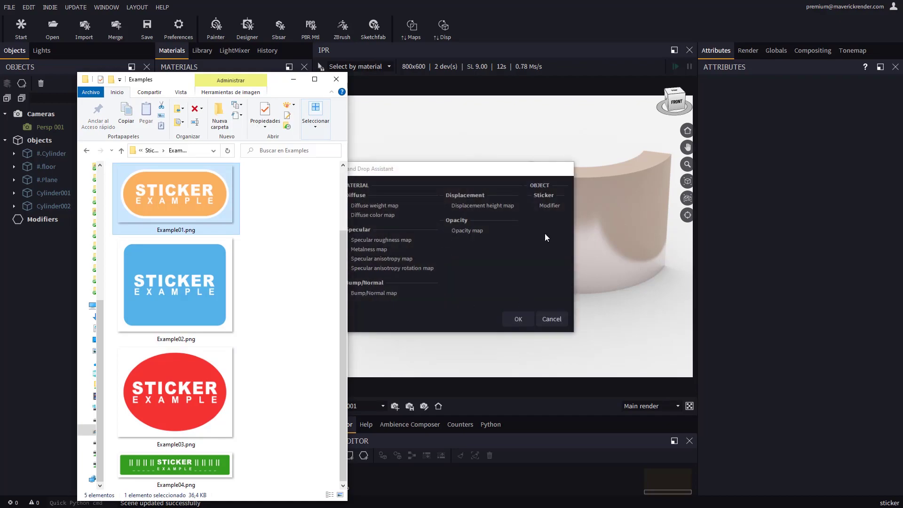
click(540, 207)
click(525, 323)
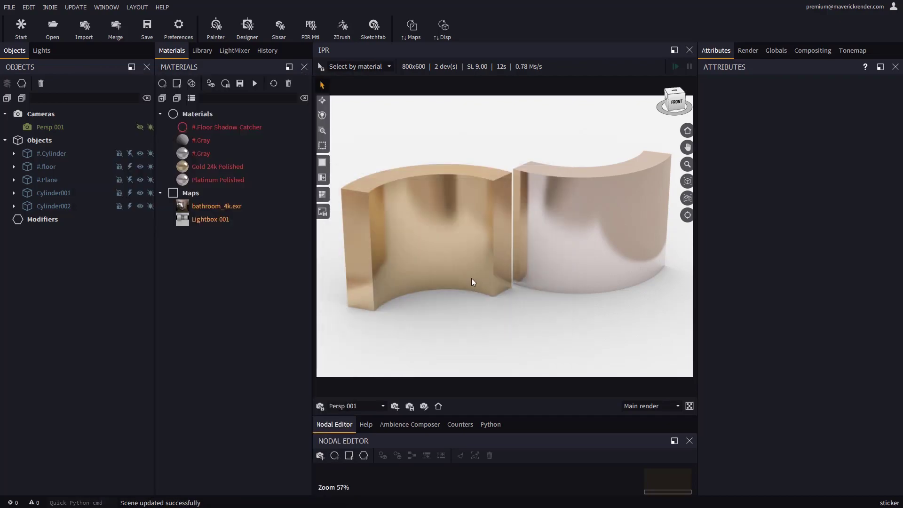
scroll(424, 260, up, 5)
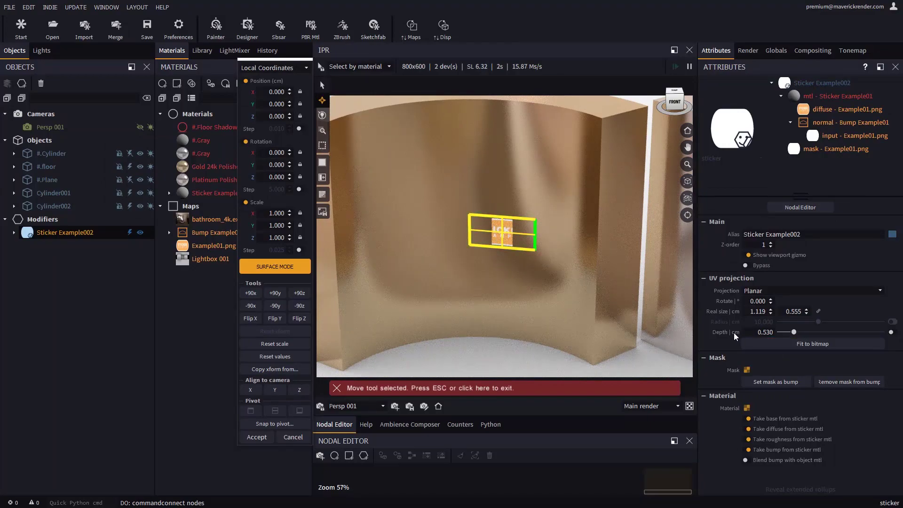
drag(797, 334, 826, 335)
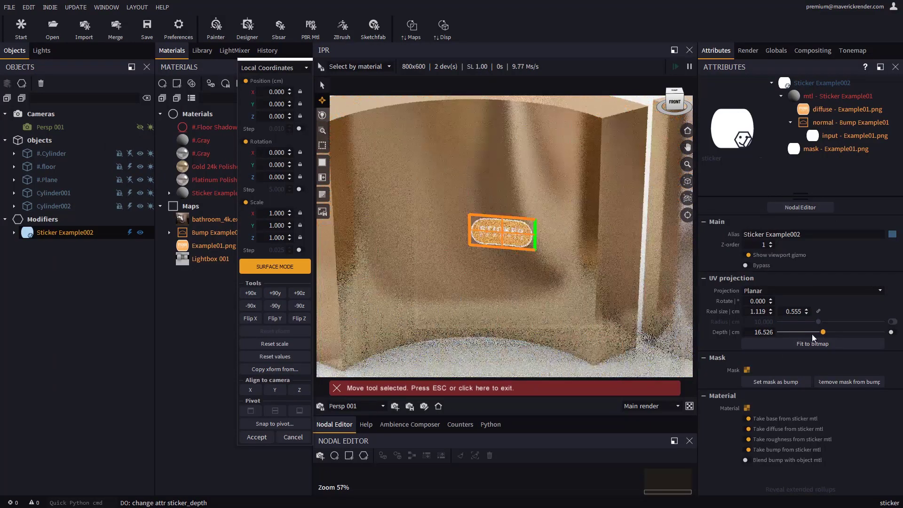
Switch the orange sticker's UV projection from planar to cylindrical
drag(523, 278, 528, 283)
scroll(528, 283, down, 5)
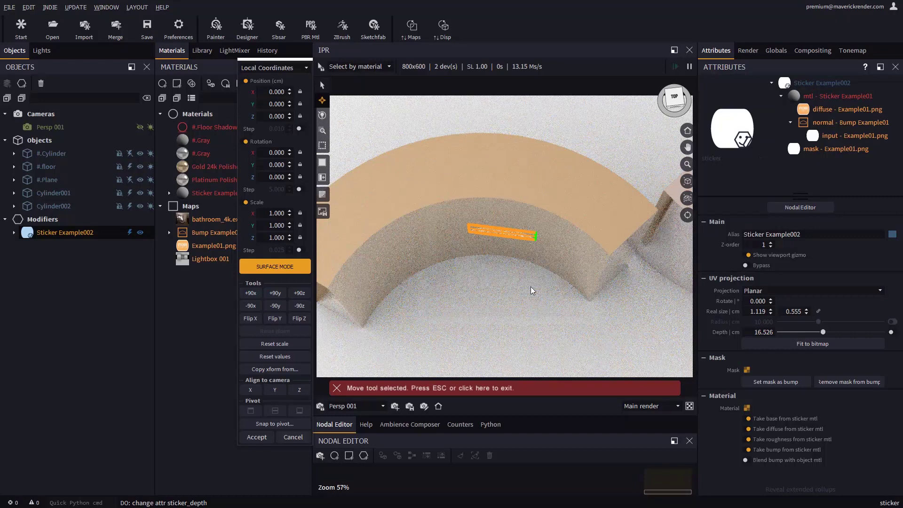
click(758, 293)
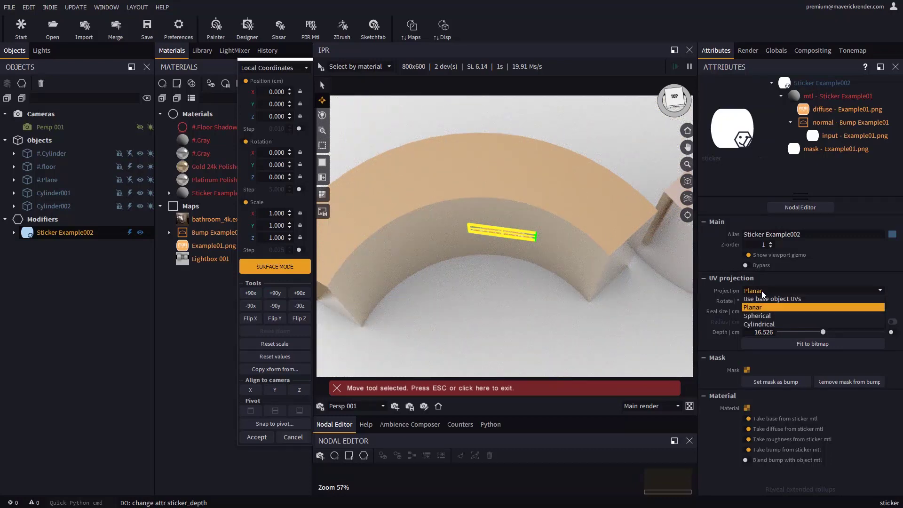
click(764, 325)
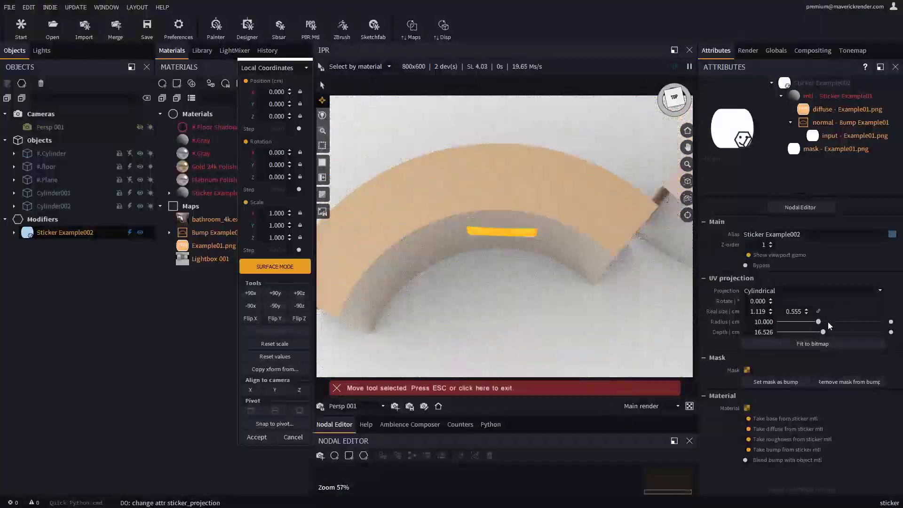
Flip the curvature direction of the orange sticker's cylindrical projection and set its radius to 2.197 cm
mouse_move(819, 322)
mouse_down()
mouse_move(838, 323)
mouse_move(802, 328)
mouse_up()
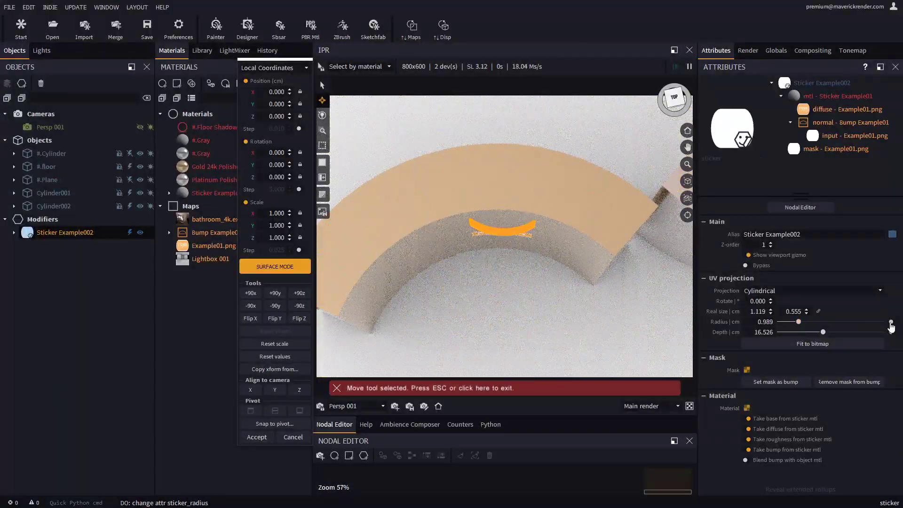
click(891, 322)
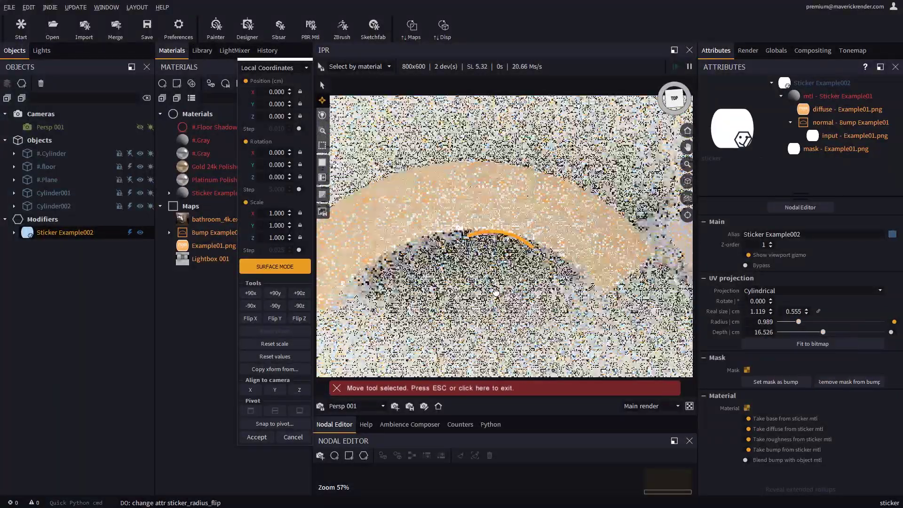
drag(800, 322, 807, 322)
Link the orange sticker's proportions, enlarge it to 3.019 × 1.497 cm, and hide its viewport gizmo
drag(527, 324, 541, 256)
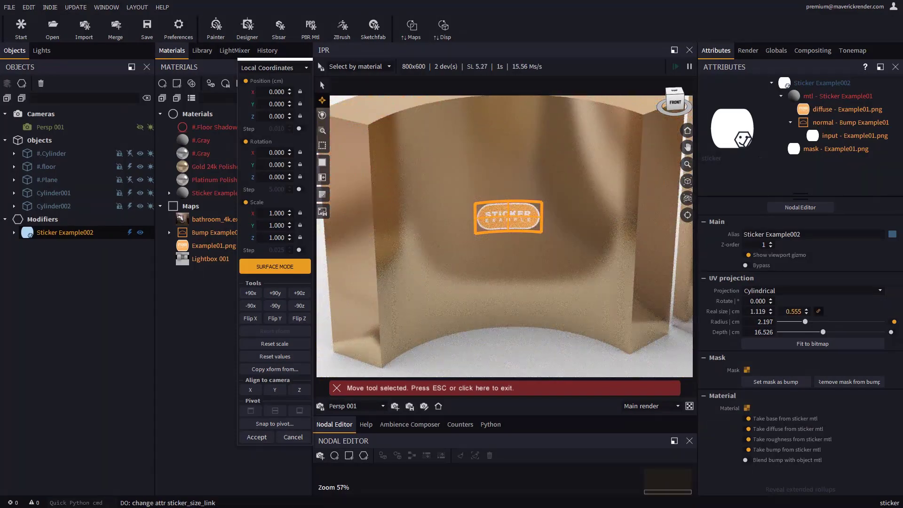
drag(770, 311, 778, 258)
drag(497, 248, 516, 270)
click(257, 437)
click(746, 255)
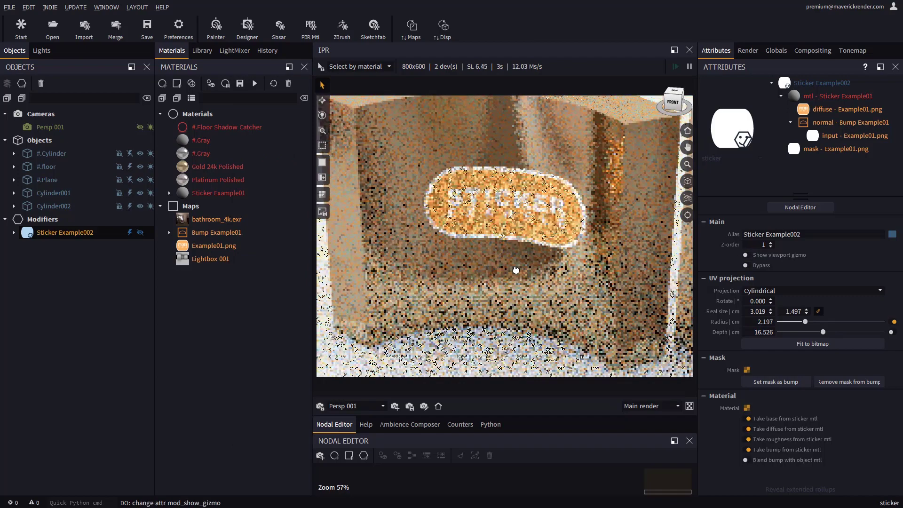
Change the type of the orange sticker's Sticker Example01 material to plastic
click(825, 97)
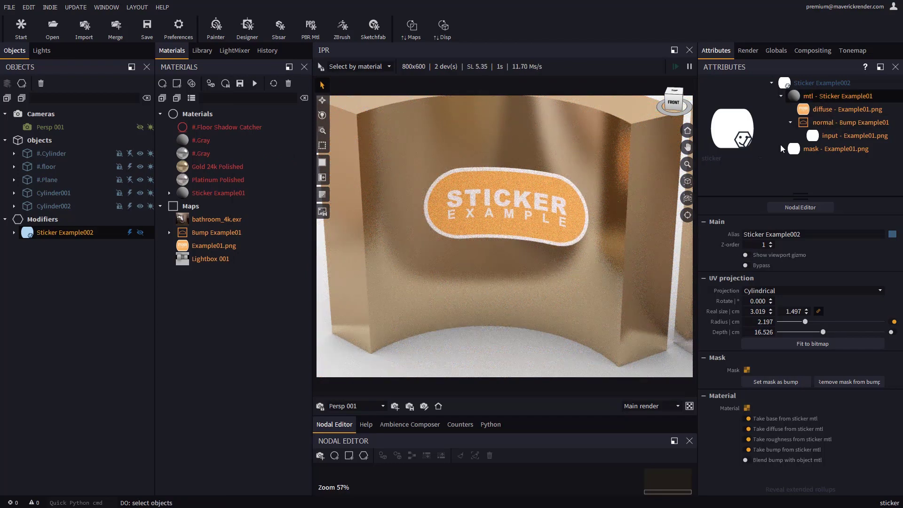
click(730, 158)
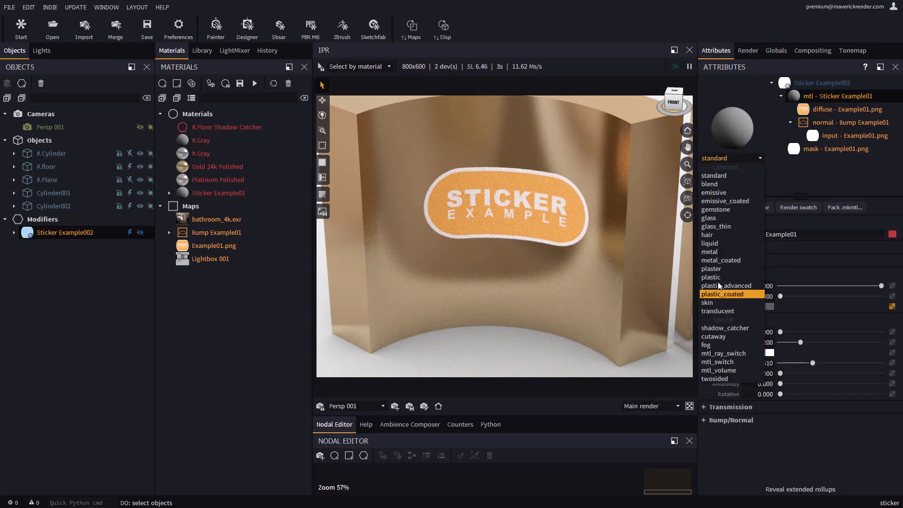
click(717, 276)
Apply Example03.png as a sticker modifier on the platinum cylinder's convex face and enlarge it proportionally to 3.012 × 2.351 cm
alt+drag(549, 235, 555, 235)
alt+middle_drag(555, 235, 467, 250)
scroll(526, 249, down, 3)
scroll(526, 249, down, 2)
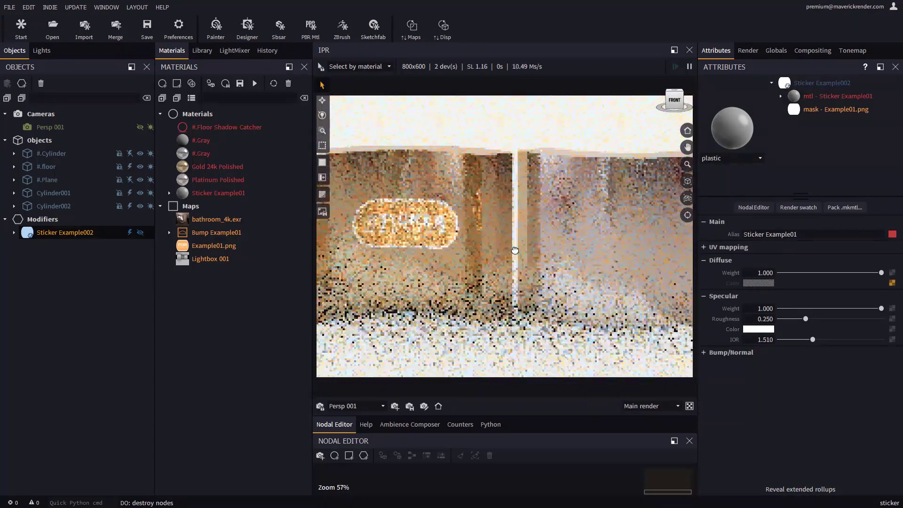
alt+middle_drag(467, 250, 411, 254)
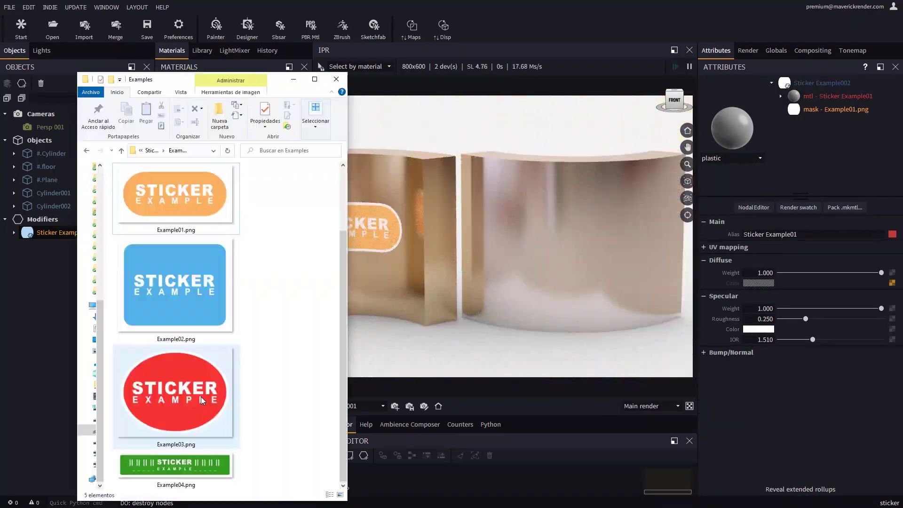
drag(185, 392, 567, 245)
click(545, 205)
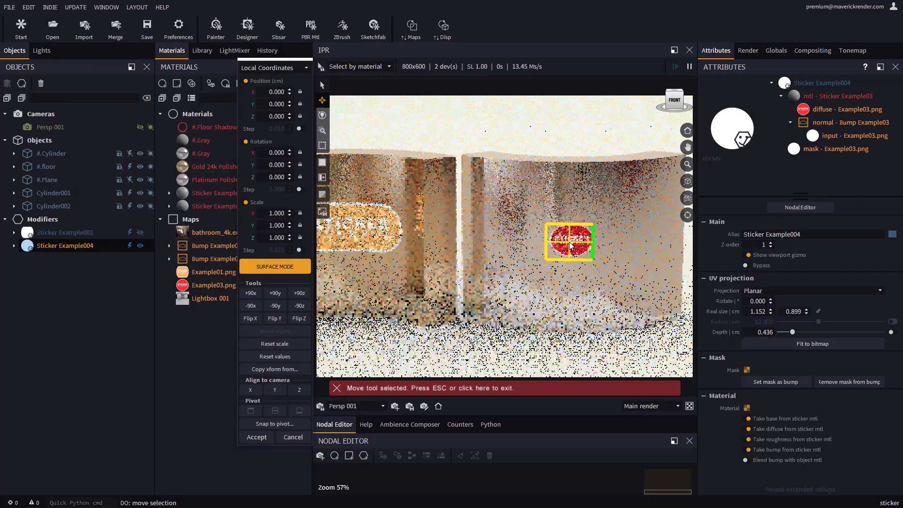
drag(771, 312, 779, 244)
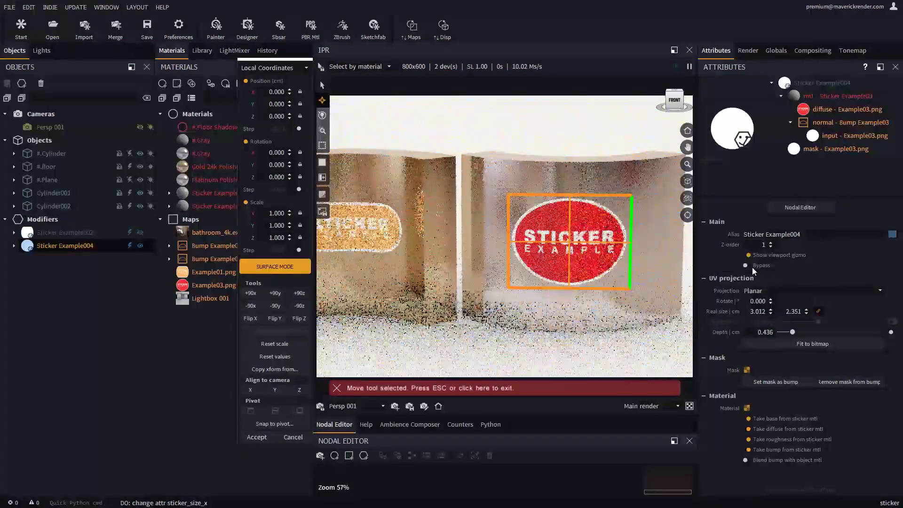
Give the red sticker on the platinum cylinder a cylindrical projection with a 3.397 cm radius and a 4.210 cm depth
alt+drag(560, 174, 580, 287)
click(771, 293)
click(766, 323)
drag(818, 321, 810, 322)
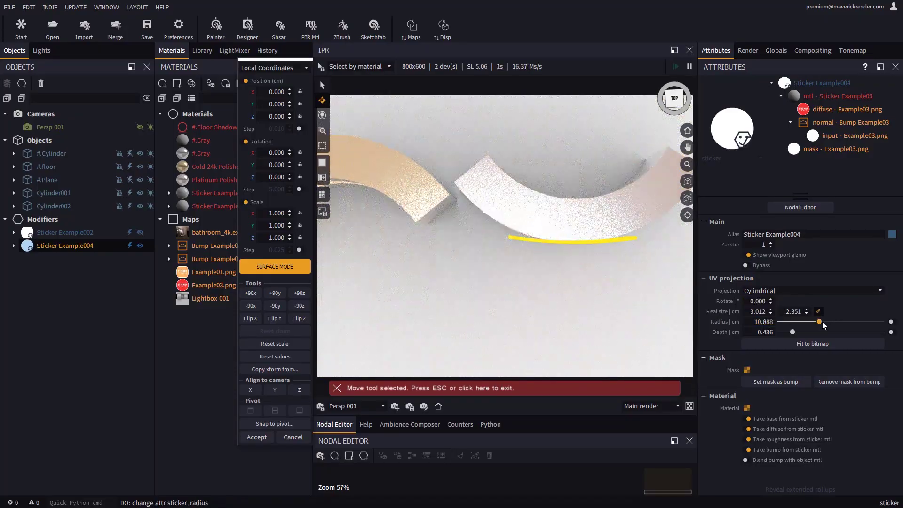
key(KP_1)
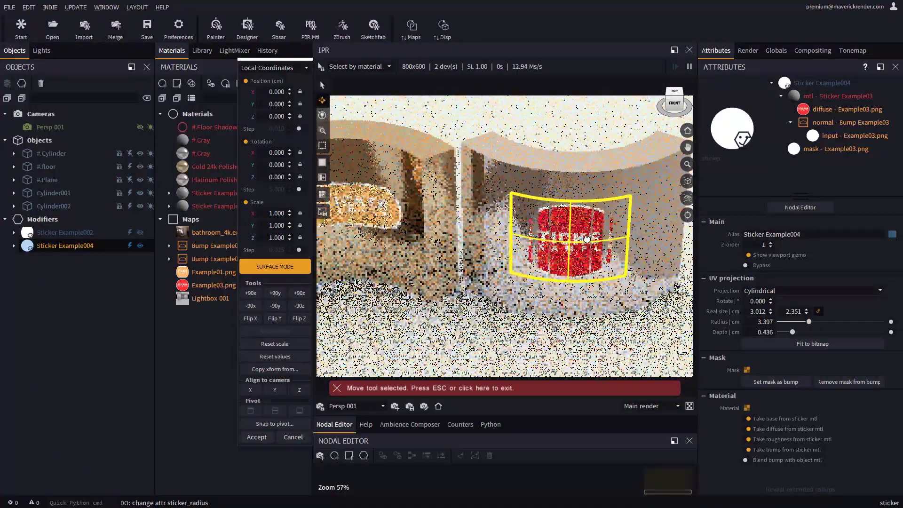
drag(793, 332, 810, 332)
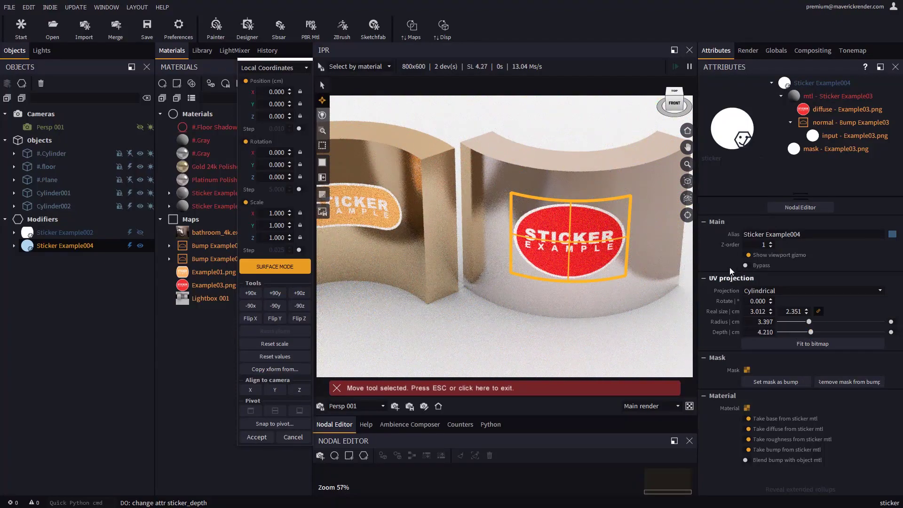
Hide the red sticker's viewport gizmo and change the type of its Sticker Example03 material to metal
click(745, 254)
click(291, 437)
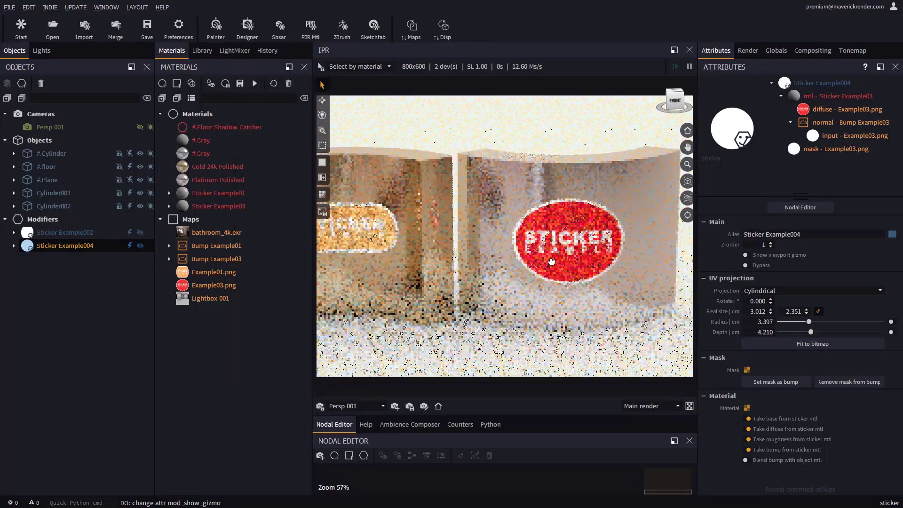
click(823, 97)
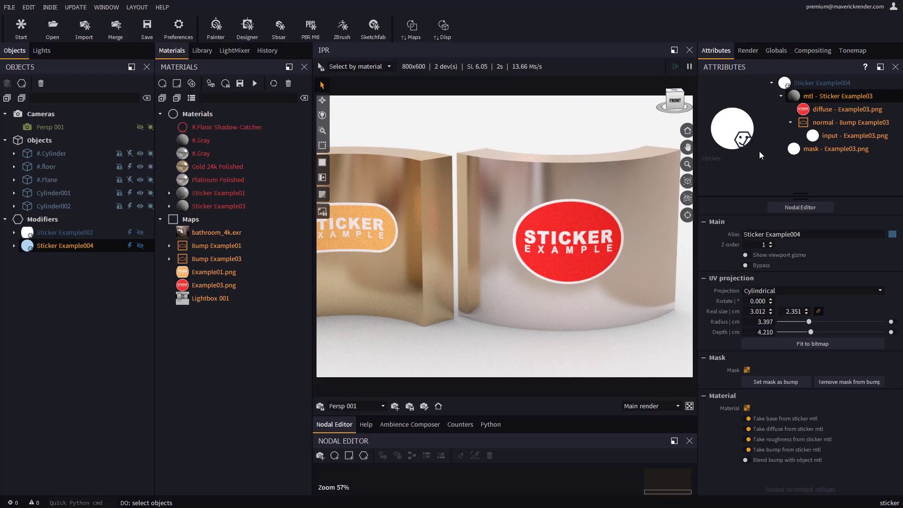
click(731, 157)
click(709, 251)
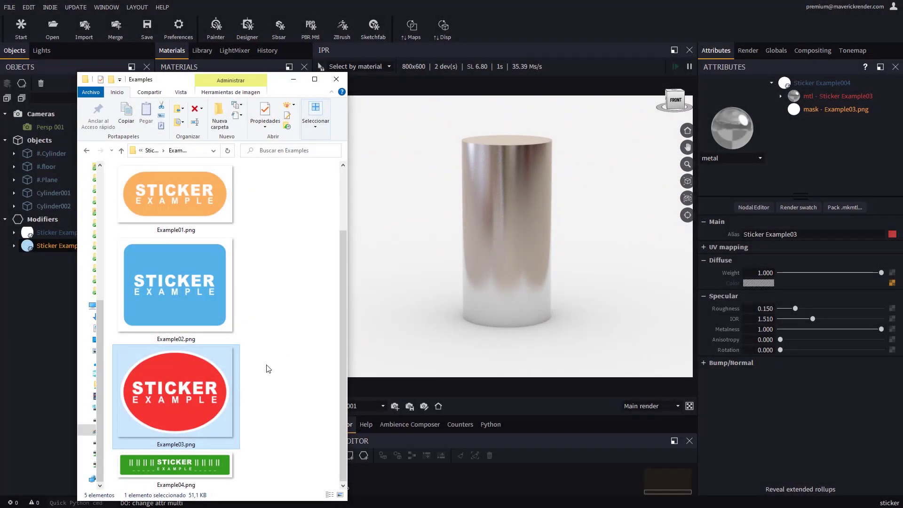
Apply Example04.png as a sticker modifier on the full metal cylinder and enlarge it proportionally to 8.133 × 1.795 cm
click(164, 466)
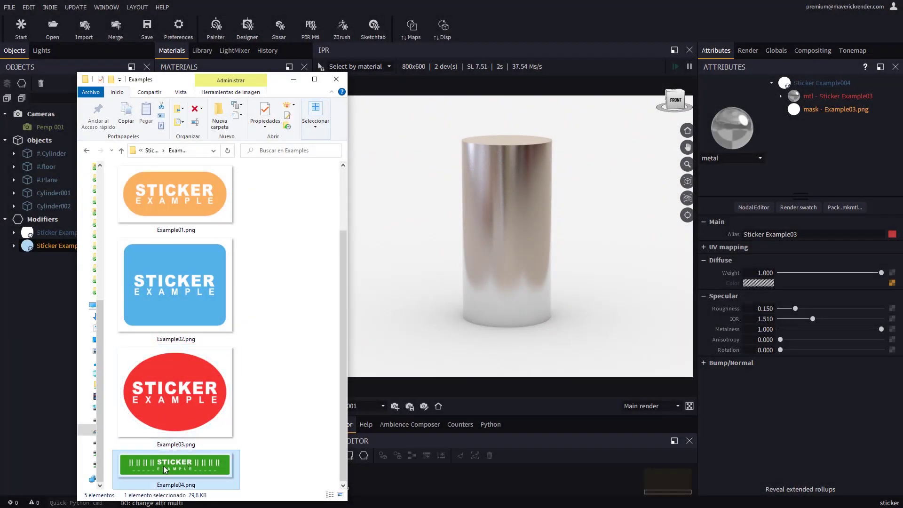
drag(502, 232, 502, 232)
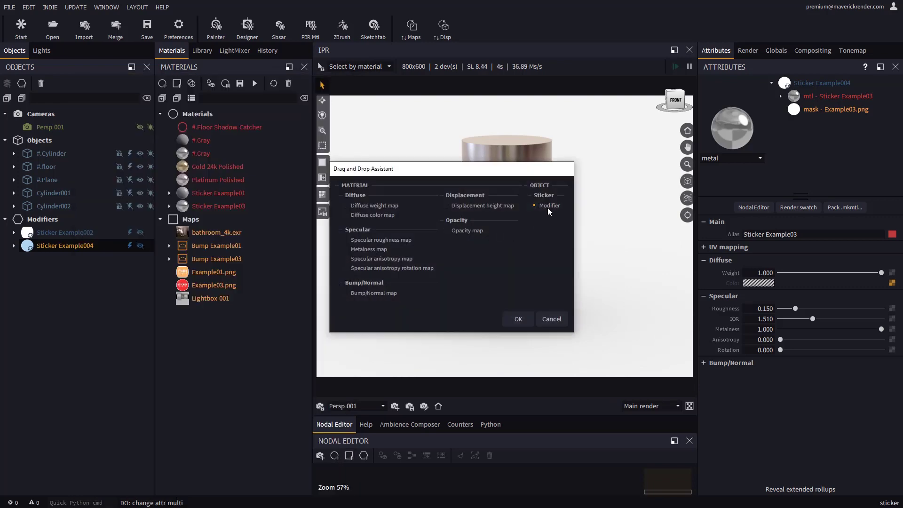
click(519, 318)
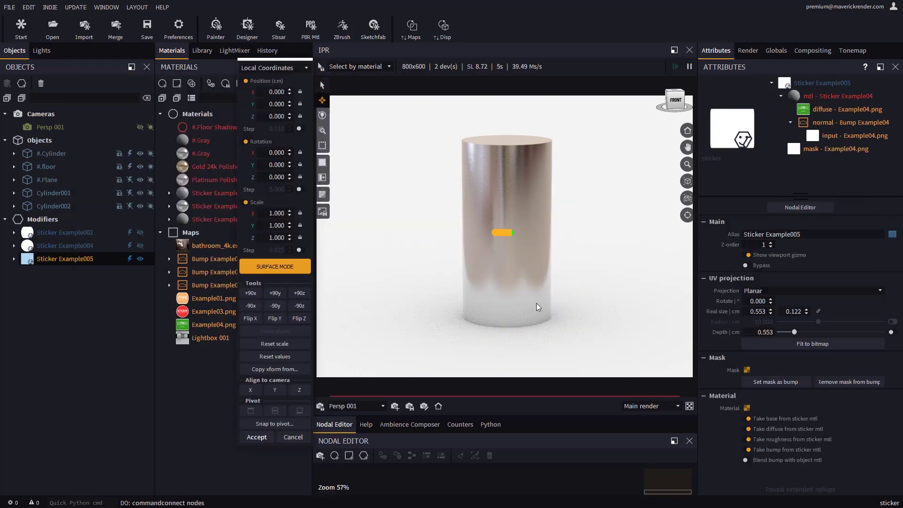
drag(496, 259, 506, 264)
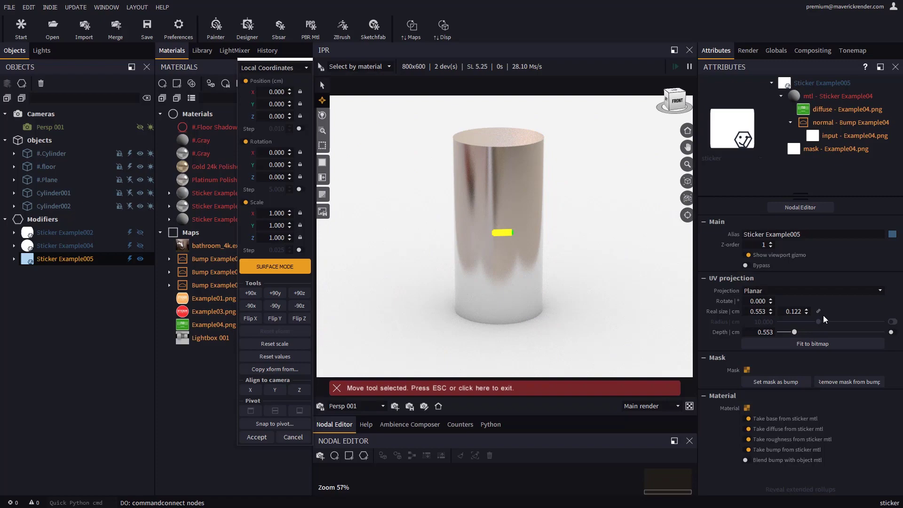
drag(770, 310, 849, 144)
drag(497, 254, 452, 274)
click(266, 436)
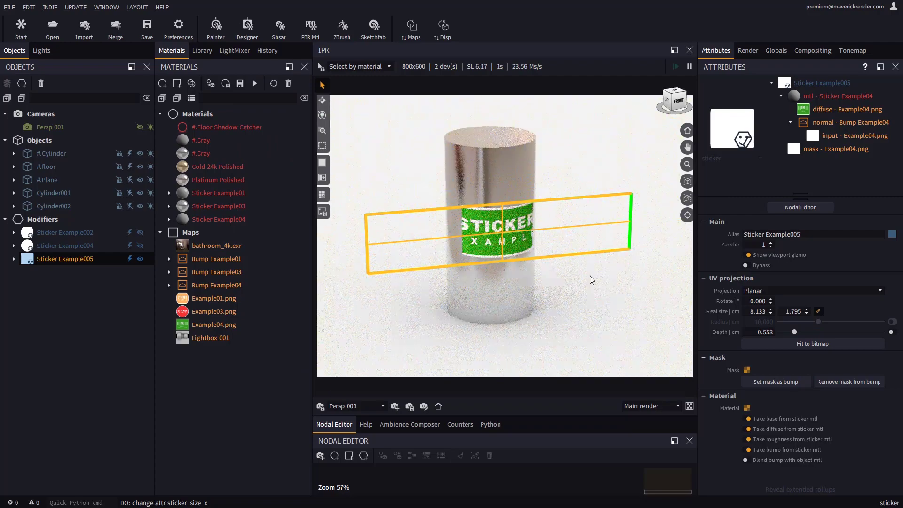
Give the green sticker a cylindrical projection with a radius of 1.485 cm, matching the cylinder's curvature
click(763, 290)
click(765, 325)
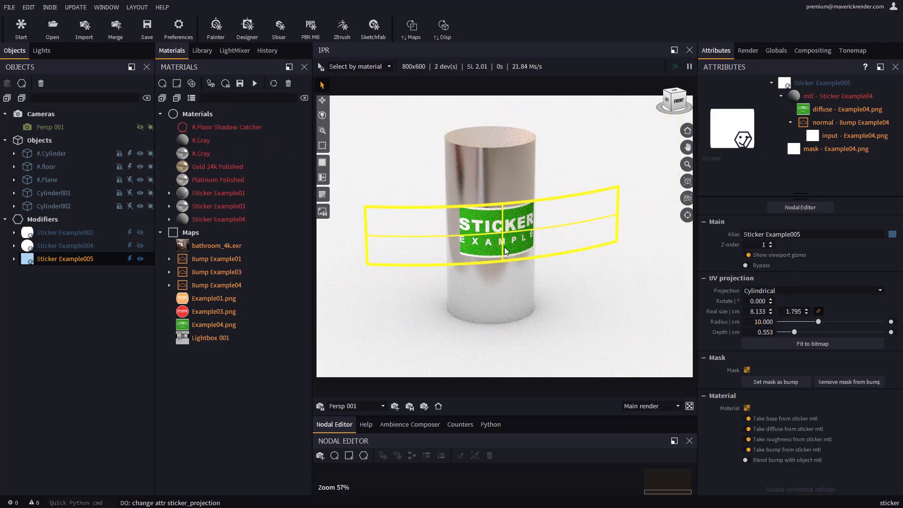
drag(490, 269, 474, 325)
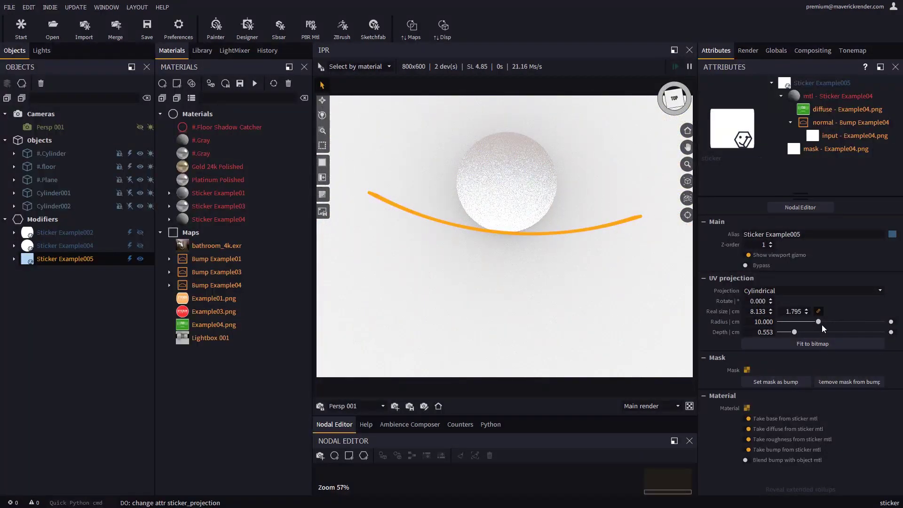
drag(818, 321, 802, 320)
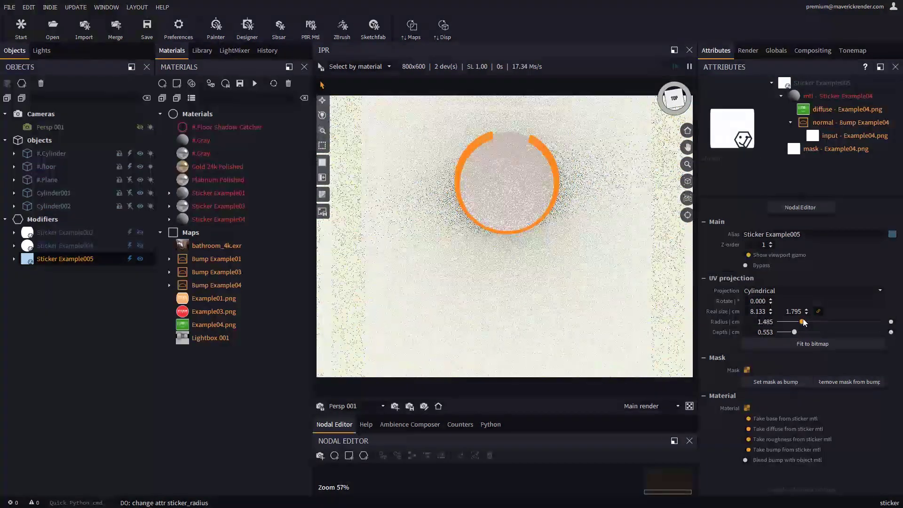
Enlarge the green sticker proportionally to 9.553 × 2.108 cm so it wraps around the cylinder
drag(510, 228, 639, 192)
drag(773, 315, 770, 305)
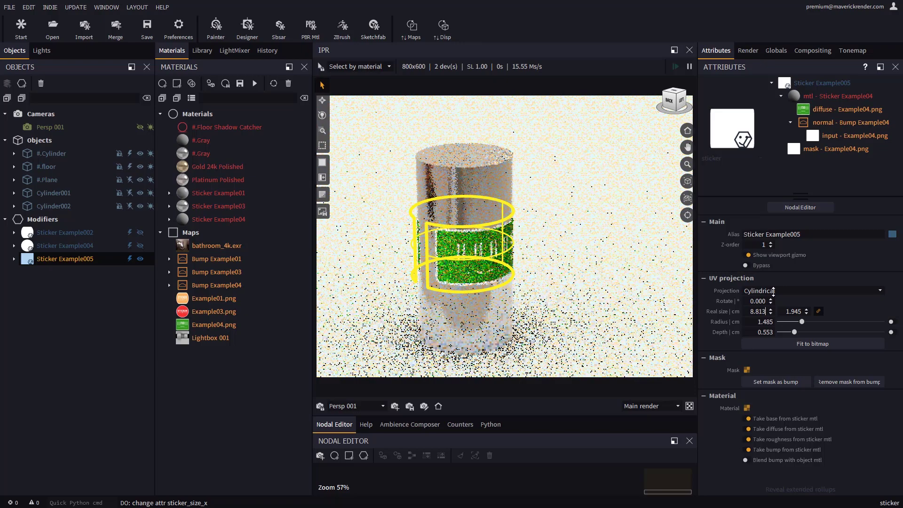
drag(773, 291, 773, 279)
alt+drag(416, 273, 357, 258)
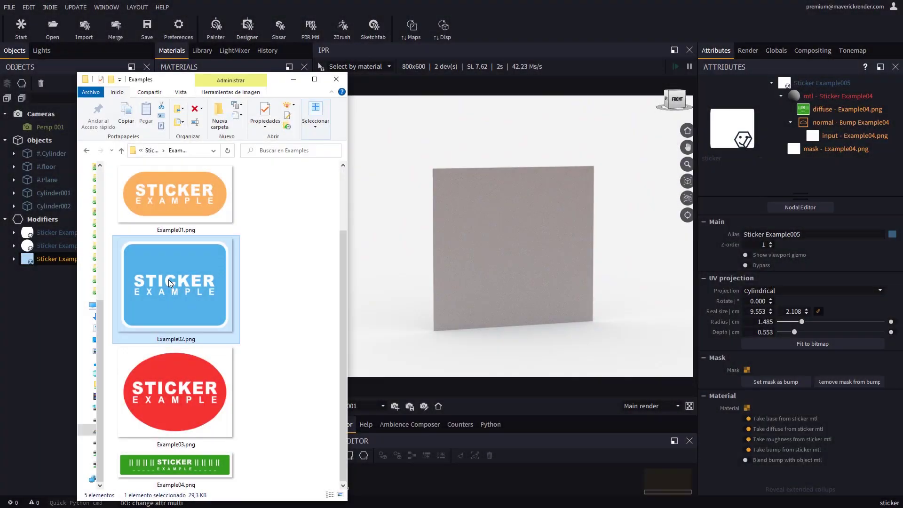
Apply Example02.png as a sticker modifier on the square panel and enlarge it proportionally to 2.433 × 1.984 cm
drag(513, 270, 532, 244)
click(631, 161)
click(600, 362)
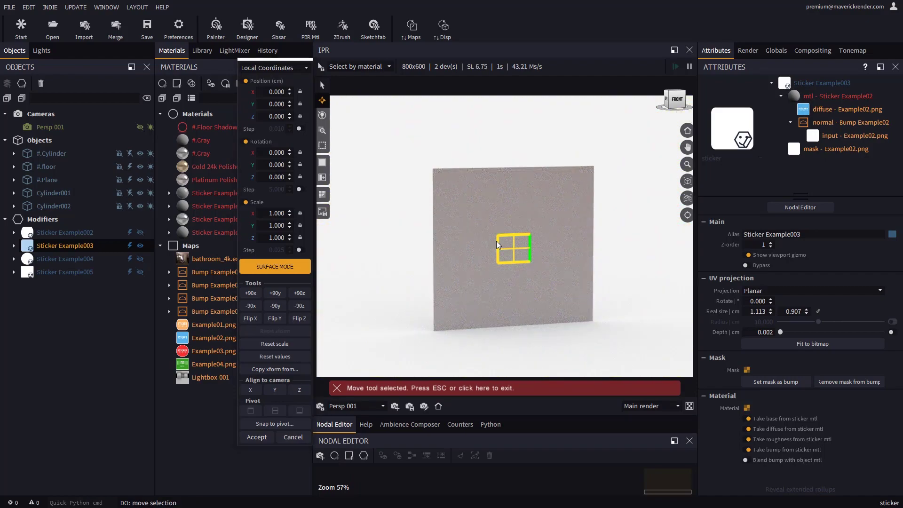
drag(776, 314, 774, 280)
Set the blue sticker's projection depth to 0.375 cm and finish placing it on the panel with its viewport gizmo hidden
click(891, 333)
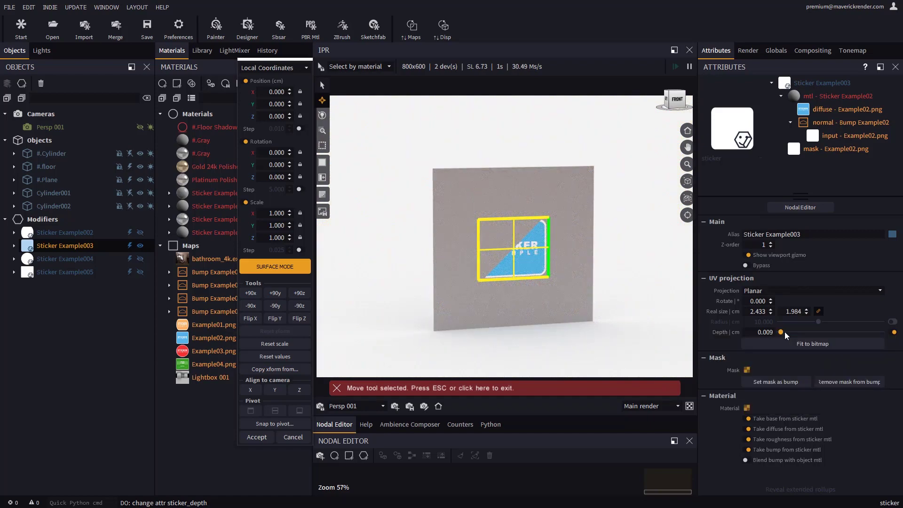
drag(783, 333, 792, 332)
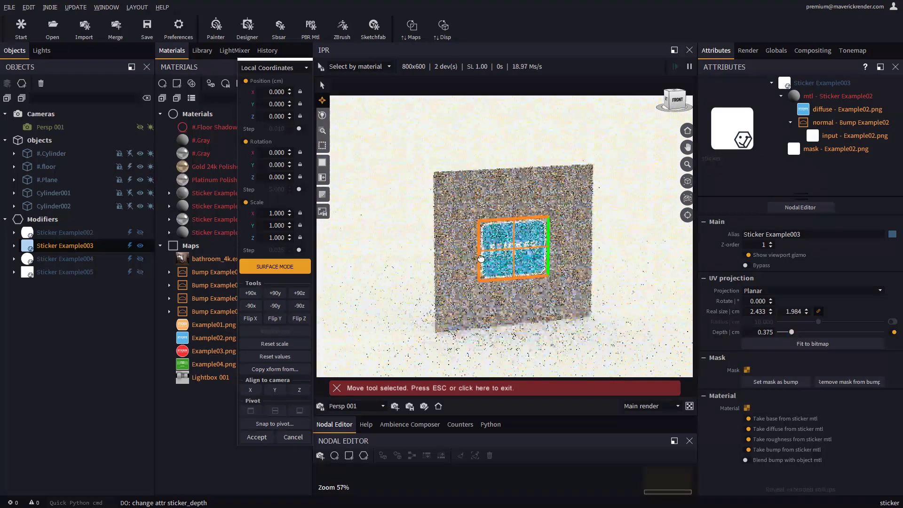
drag(480, 258, 533, 291)
scroll(519, 250, up, 5)
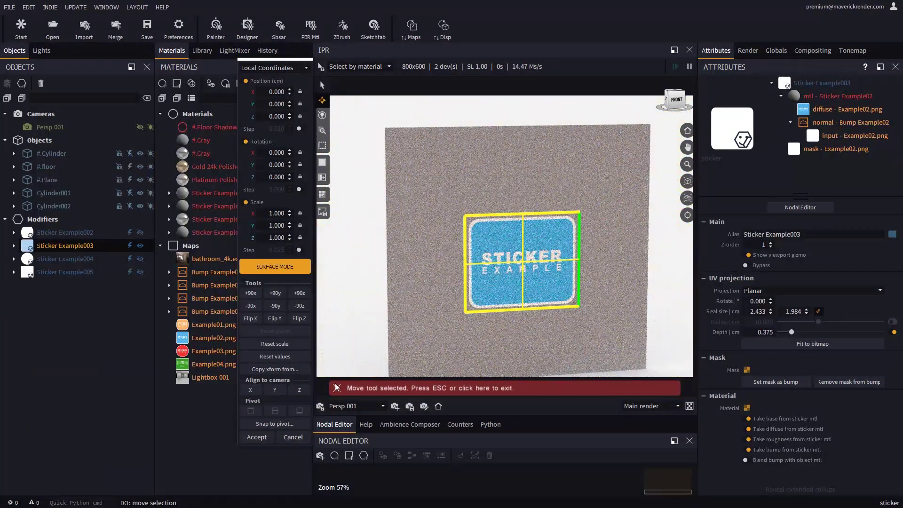
click(257, 437)
click(745, 254)
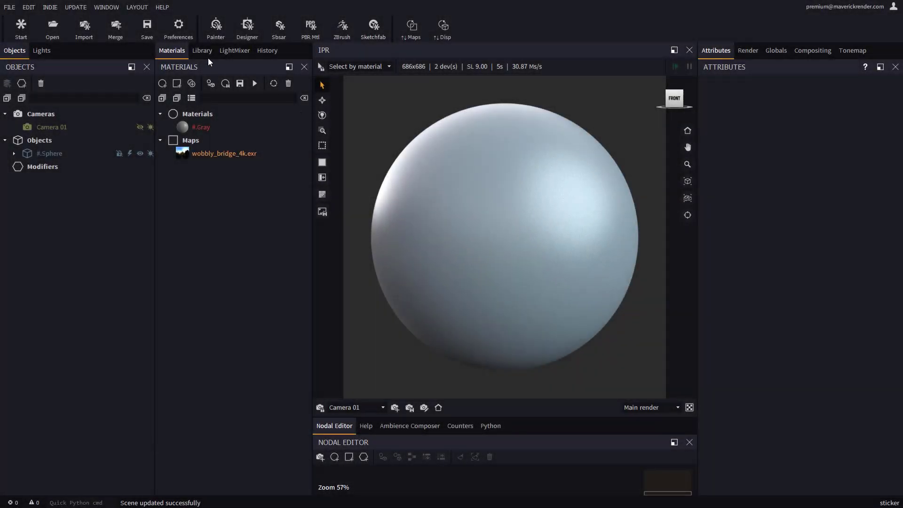
Open the library's sticker collection and expand its Design category
click(207, 53)
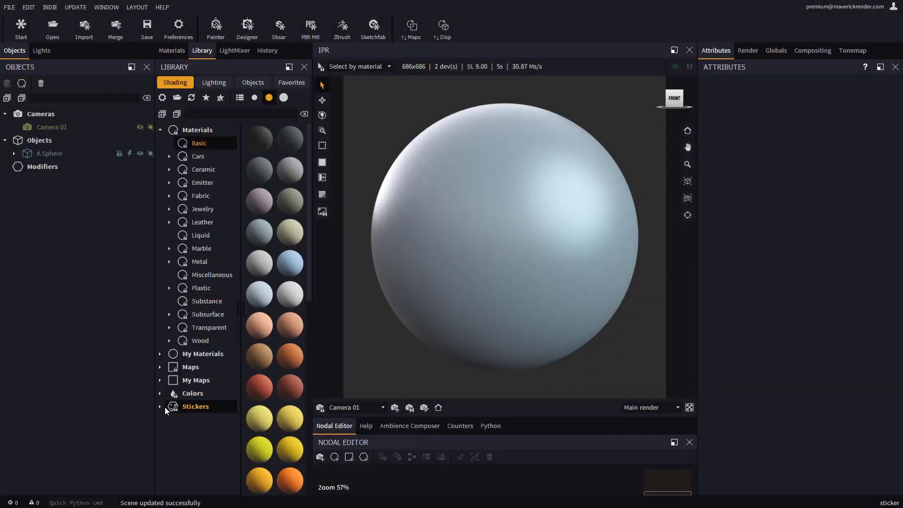
click(160, 131)
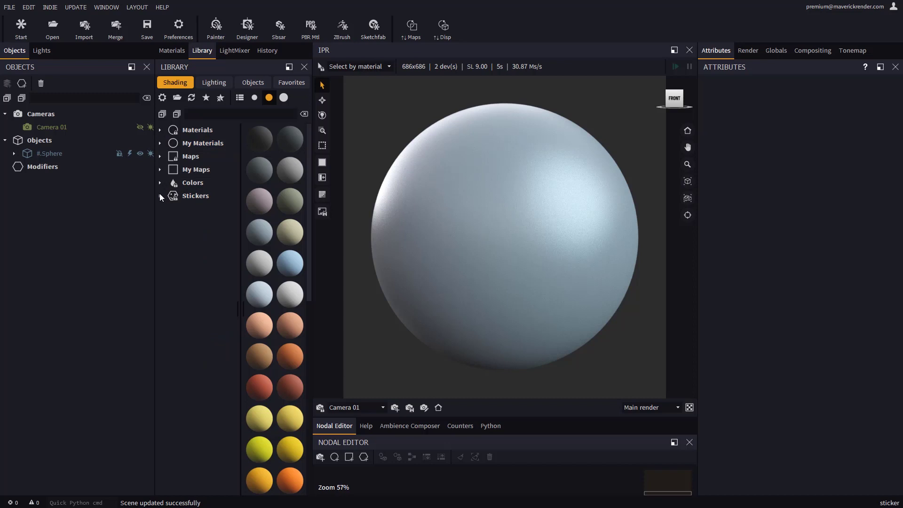
click(160, 195)
click(203, 209)
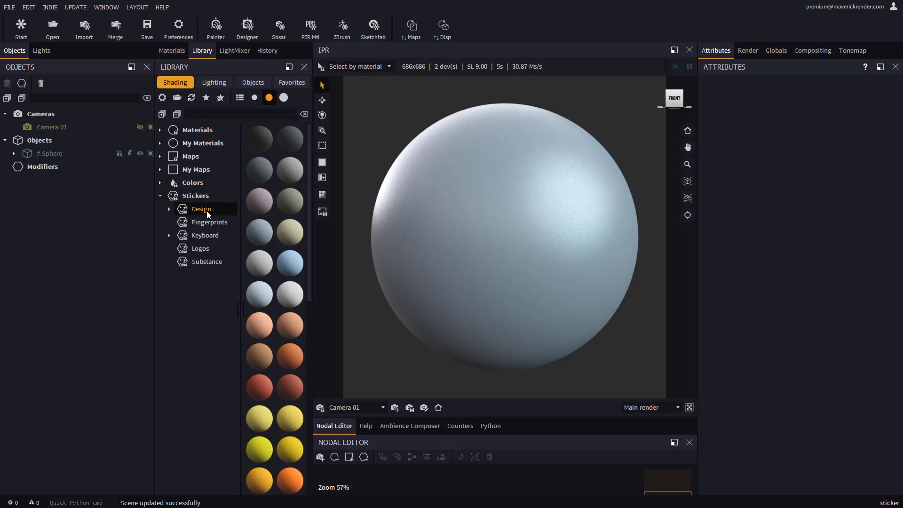
click(169, 208)
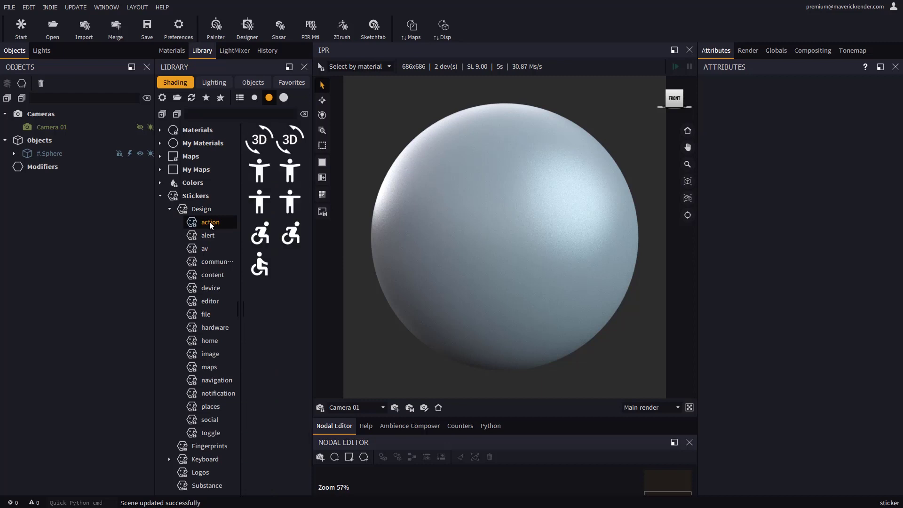
Browse the alert, communication, content, device, editor and file sticker categories with smaller thumbnails
click(208, 235)
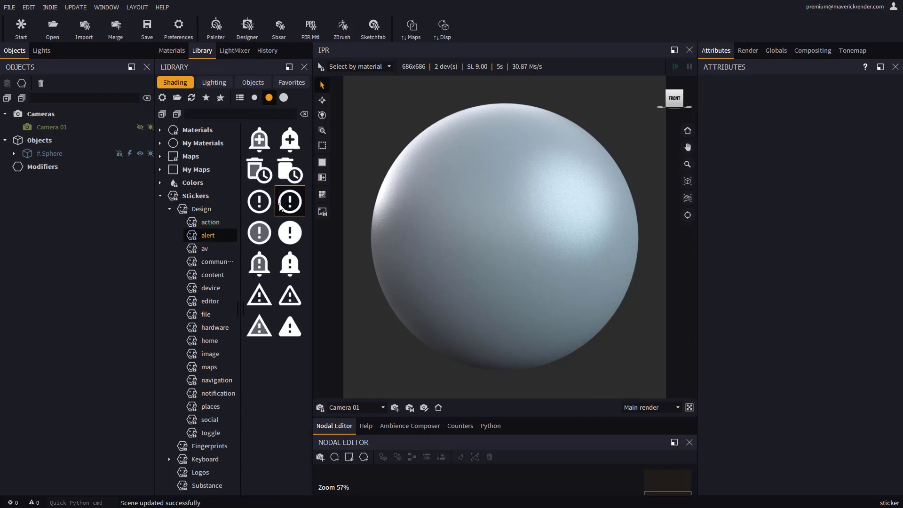
click(254, 97)
click(211, 262)
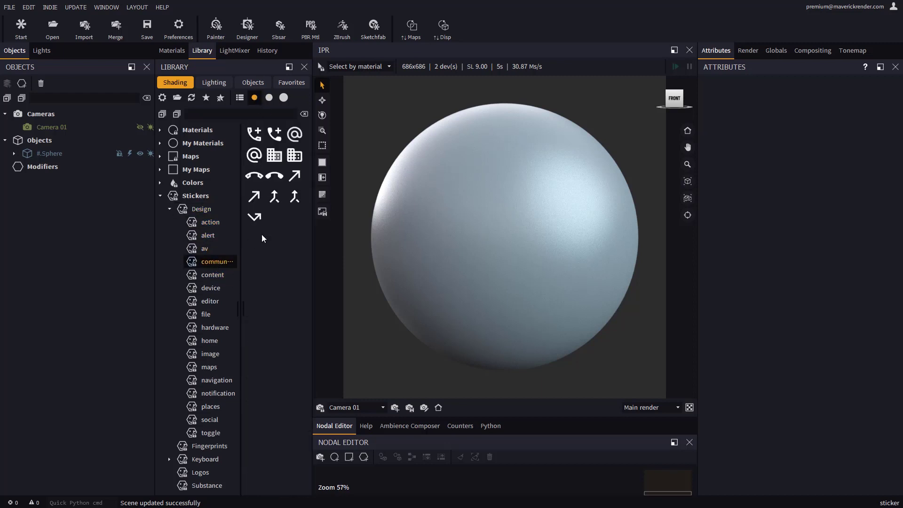
scroll(275, 219, down, 8)
click(212, 277)
scroll(275, 221, down, 2)
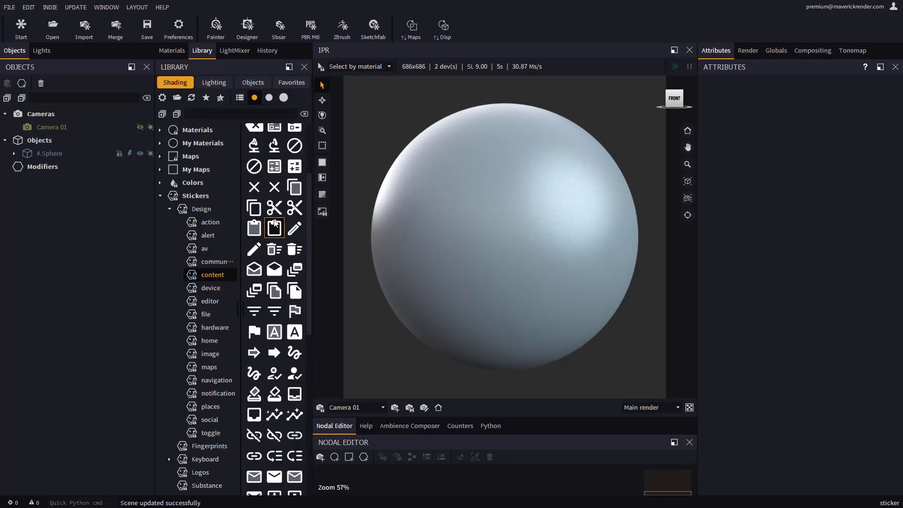
click(212, 288)
scroll(282, 212, down, 5)
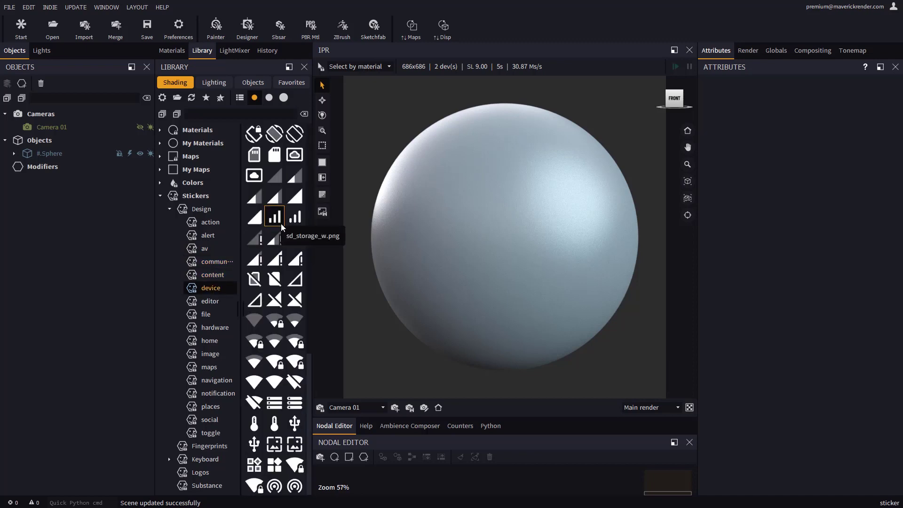
scroll(280, 224, up, 5)
click(216, 300)
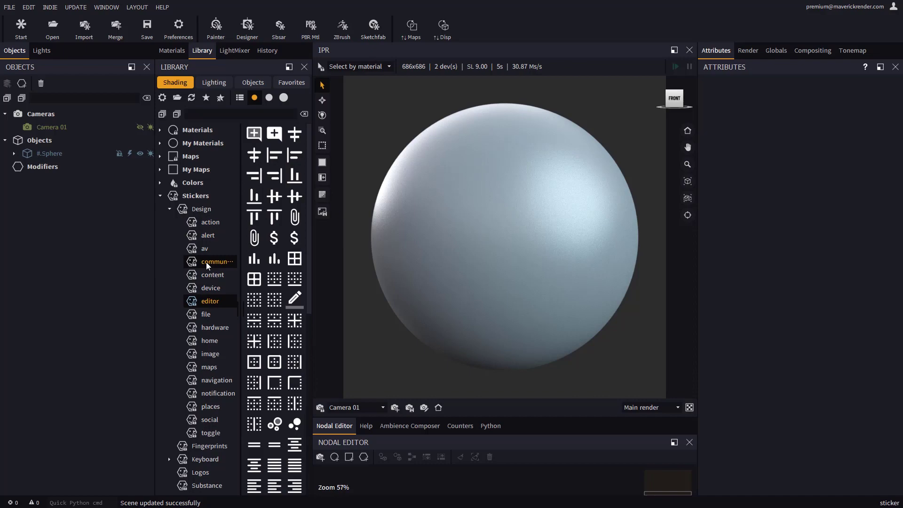
click(206, 314)
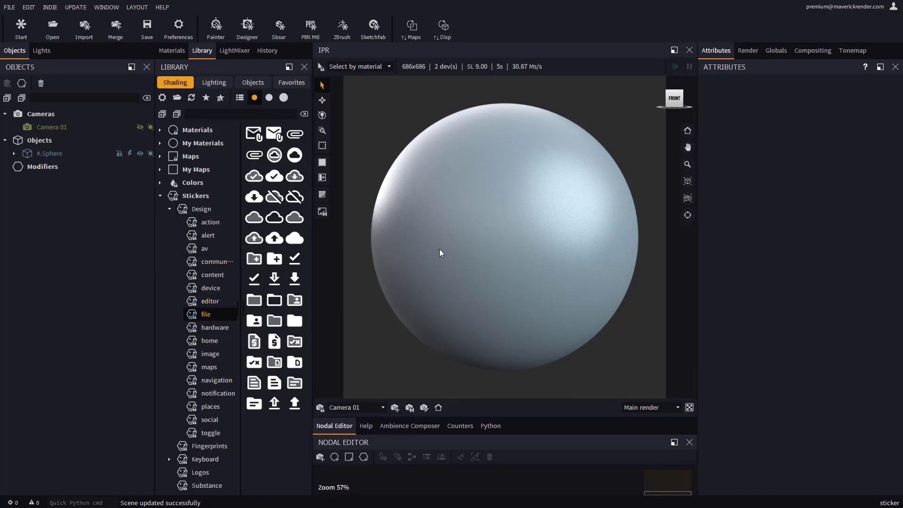
Apply the cloud_upload_w.png sticker from the file category to the front of the sphere
scroll(441, 253, up, 3)
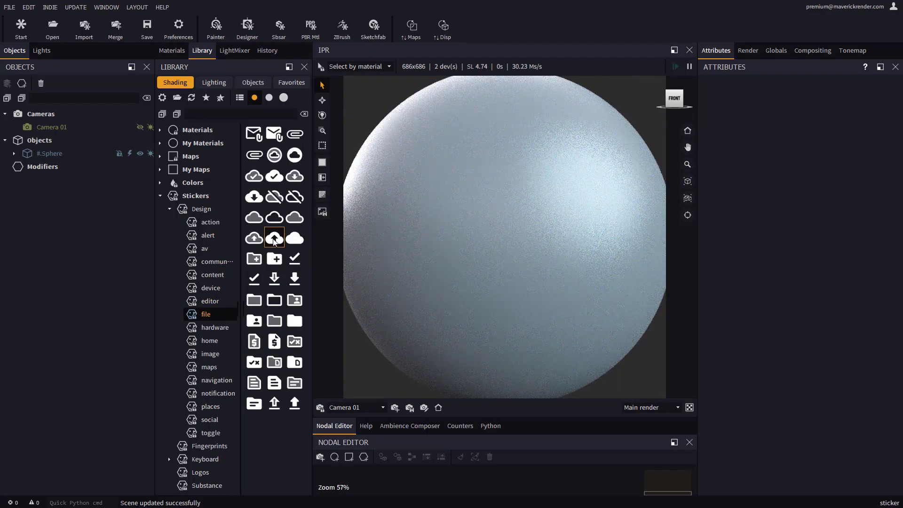
drag(483, 221, 489, 240)
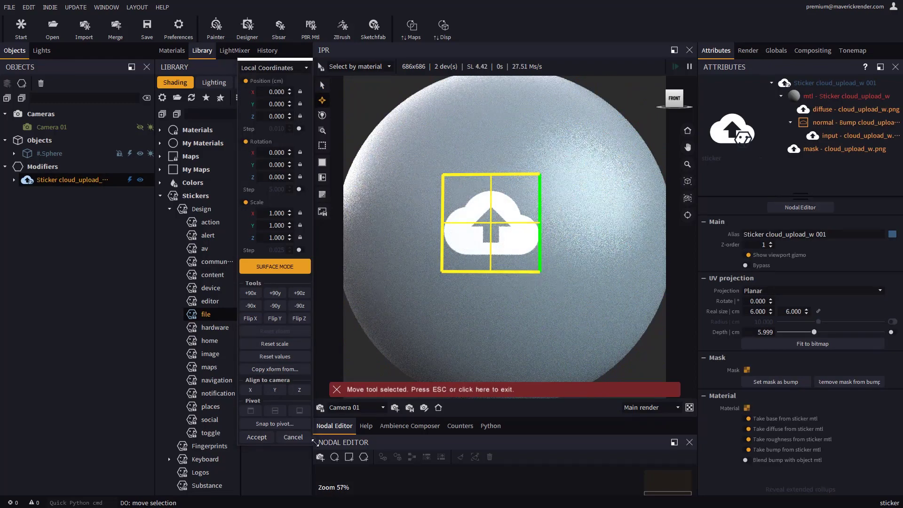
click(257, 437)
Link the cloud sticker's proportions, enlarge it to 7.100 × 7.100 cm and hide its viewport gizmo
click(817, 312)
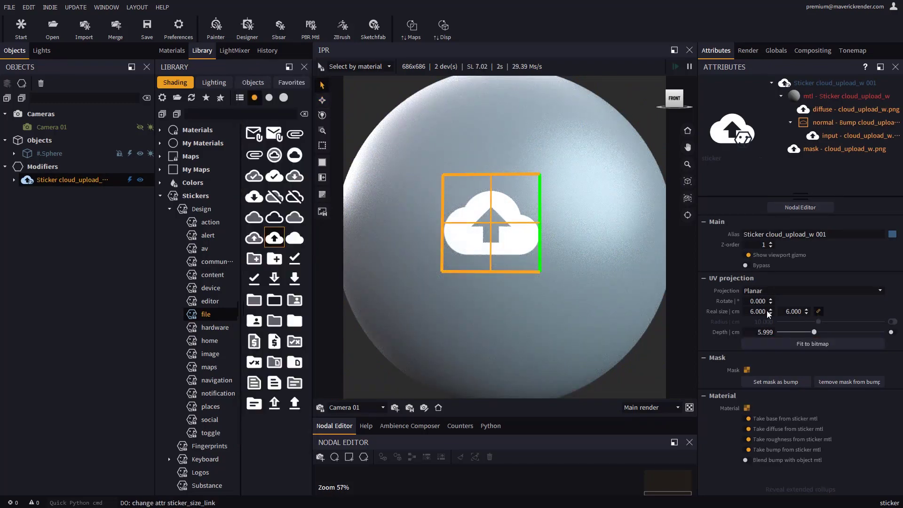
drag(771, 310, 776, 269)
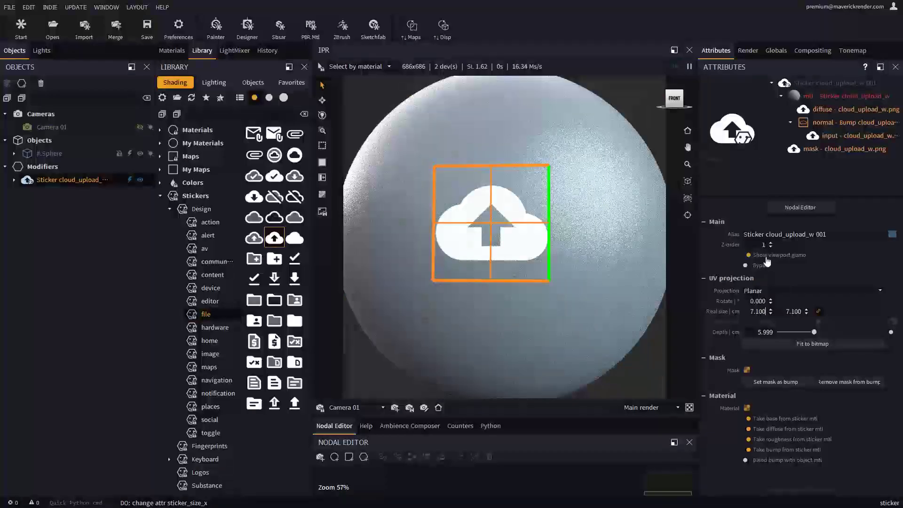
click(748, 256)
Change the type of the Sticker cloud_upload_w material to metal and inspect the result up close
middle_drag(521, 259, 501, 264)
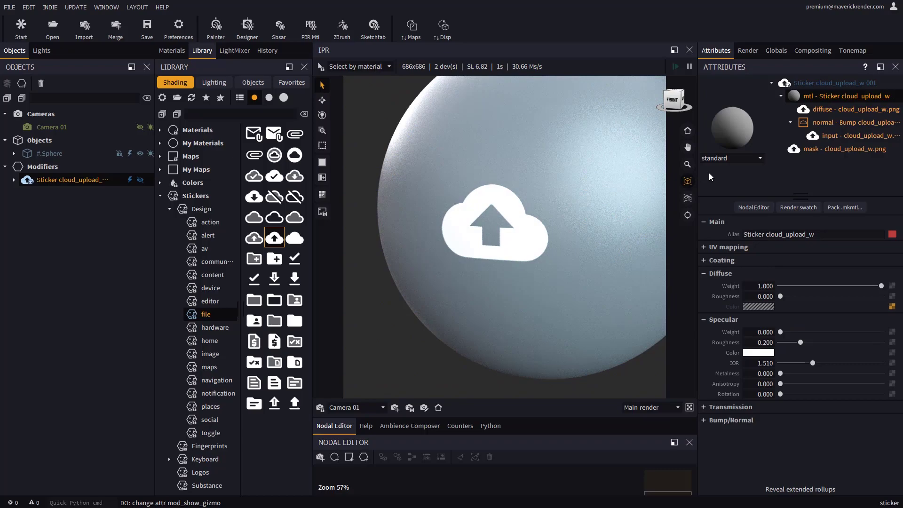
click(727, 157)
click(714, 252)
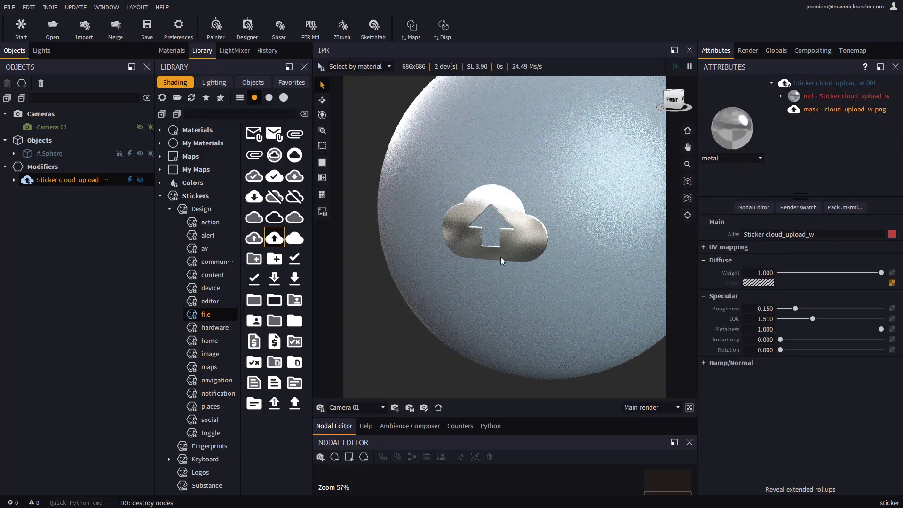
scroll(500, 230, up, 3)
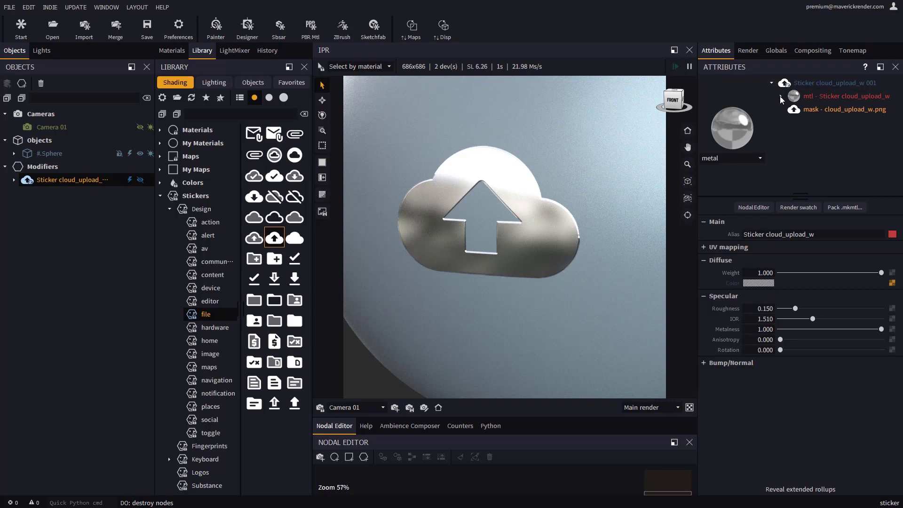
Set the pixel blur radius of the cloud sticker's bump input texture to 3 px
click(780, 96)
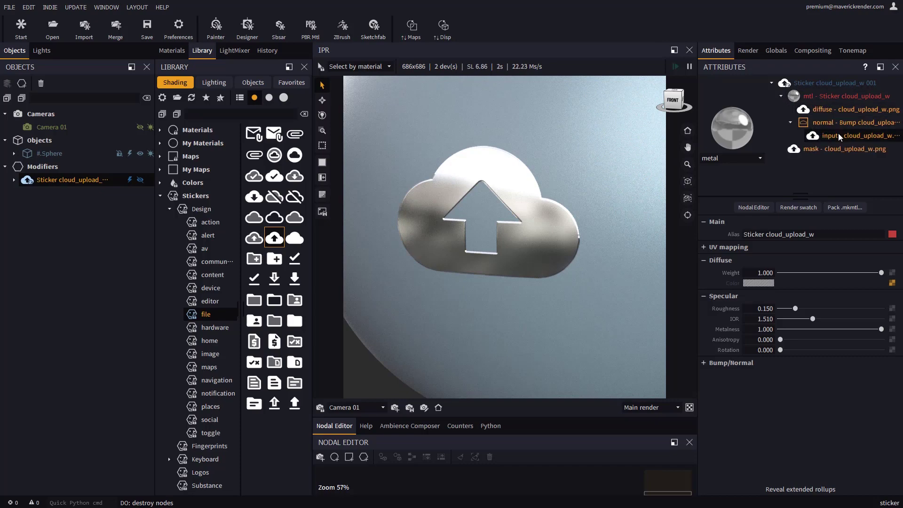
click(836, 136)
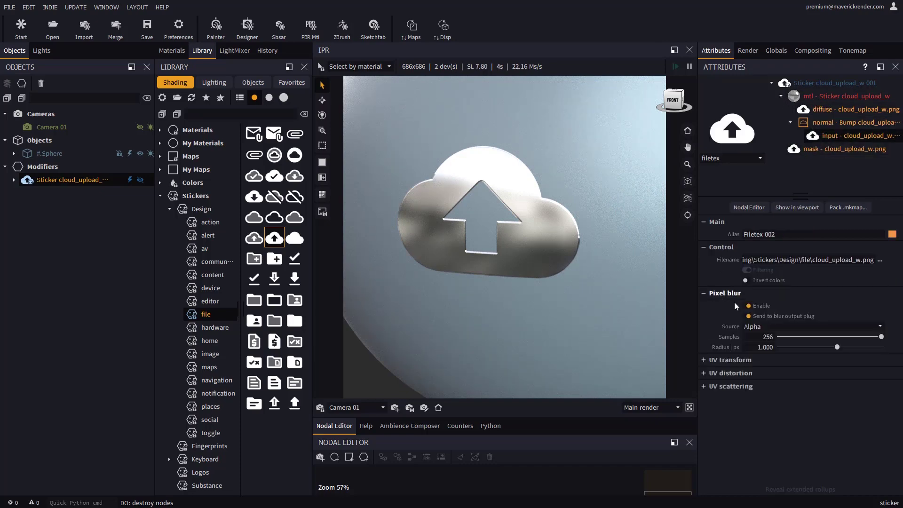
text(3)
key(Return)
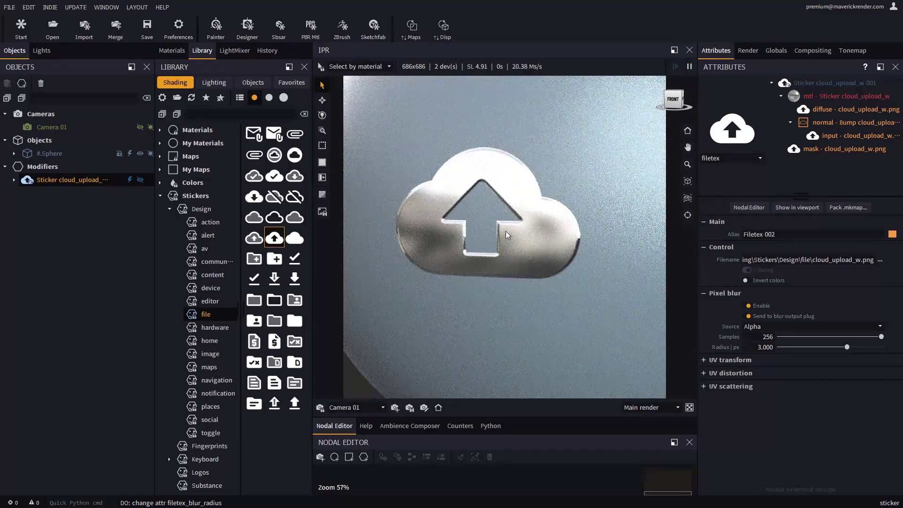
Apply the brightness_low_w.png sticker from the device category to the sphere, beside the cloud sticker, and accept its placement
scroll(499, 232, down, 3)
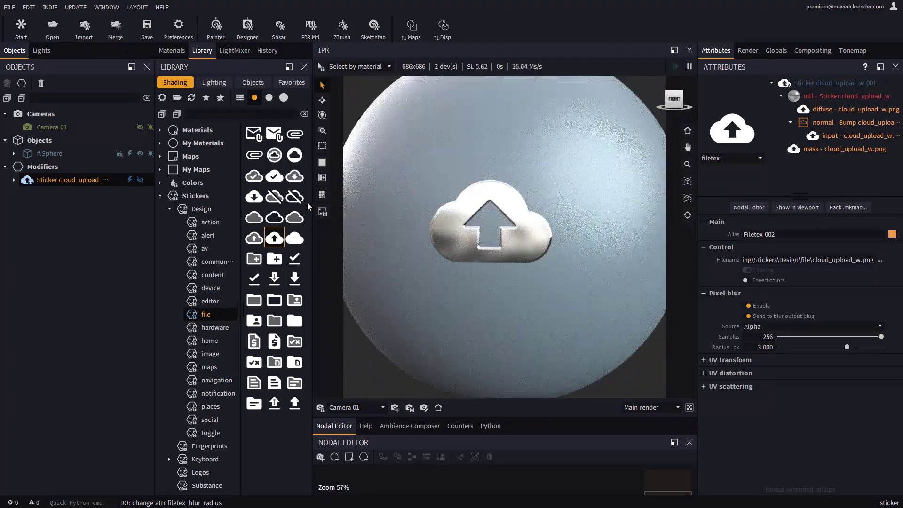
click(211, 287)
drag(539, 160, 544, 159)
click(256, 436)
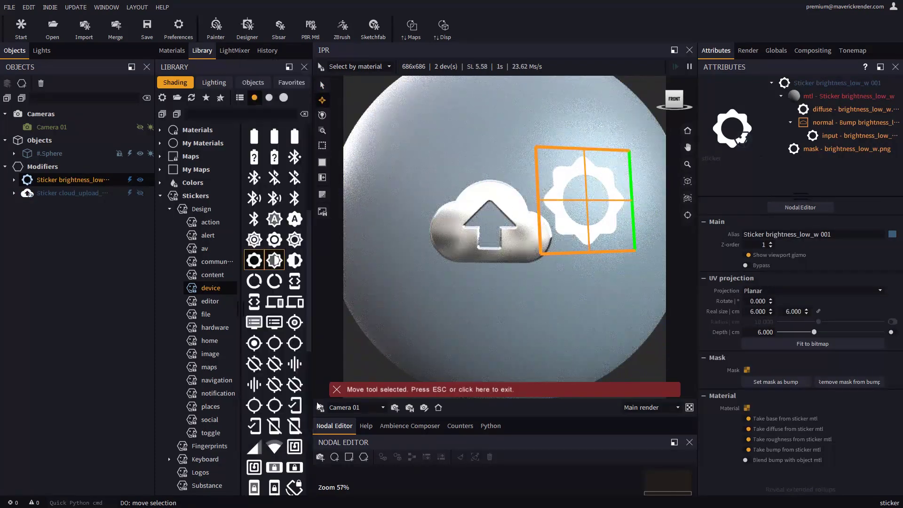
Hide the brightness sticker's viewport gizmo and change its Sticker brightness_low_w material type to metal
middle_drag(564, 256, 523, 266)
middle_drag(590, 217, 537, 244)
scroll(537, 243, up, 2)
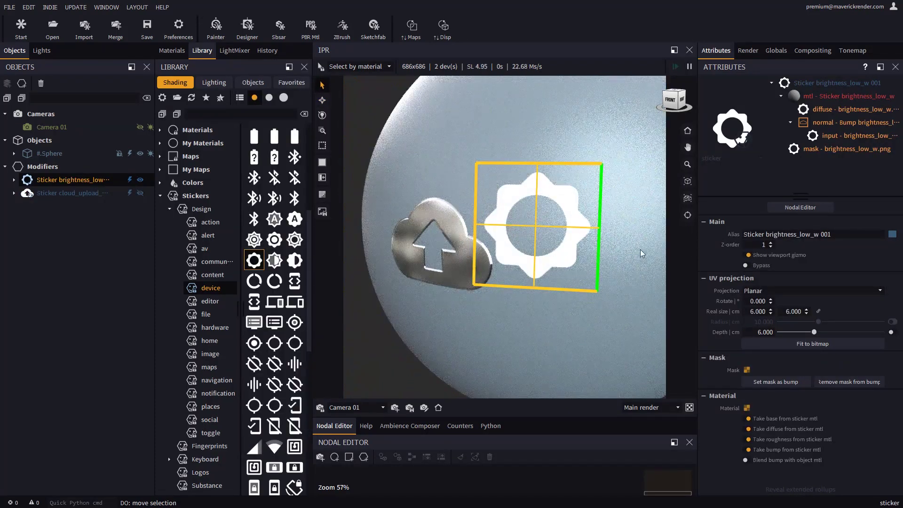
click(749, 254)
click(823, 95)
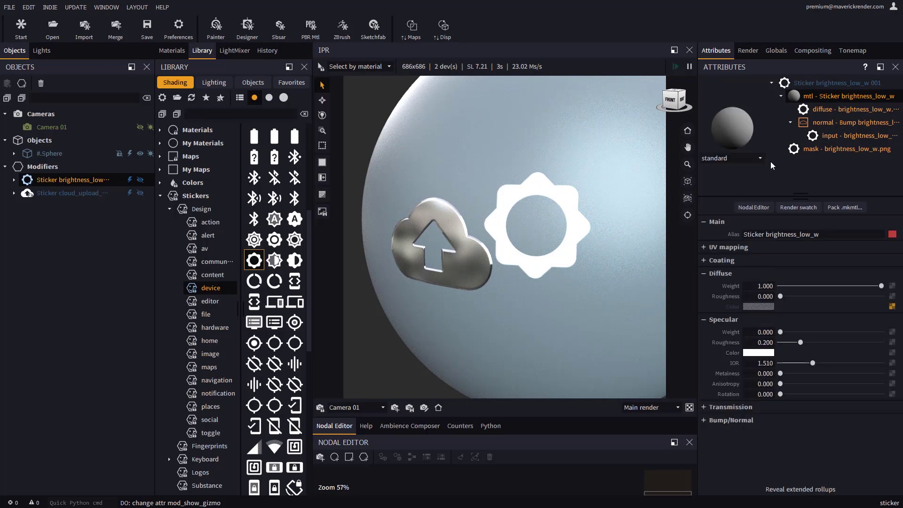
click(757, 159)
click(724, 252)
Move the brightness sticker above and left of the cloud in surface mode, and shift the cloud sticker to the right
middle_drag(560, 256, 566, 224)
key(m)
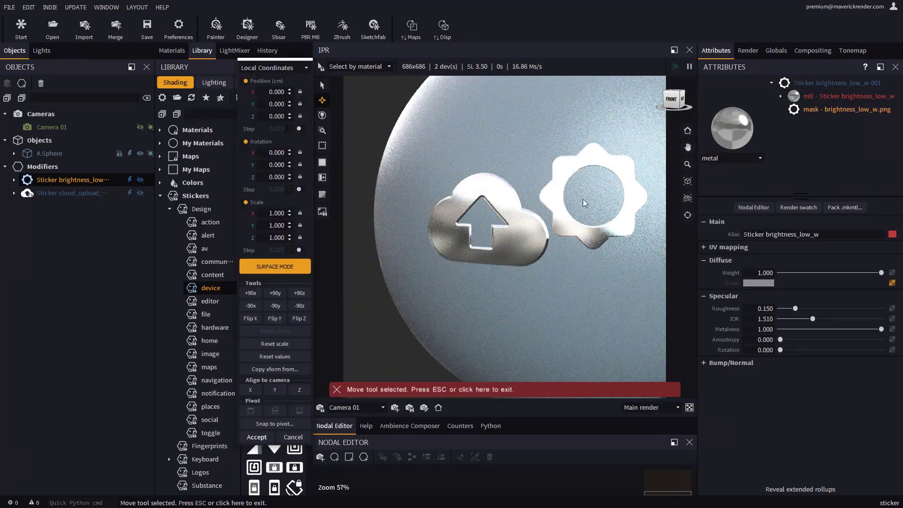
drag(583, 199, 408, 94)
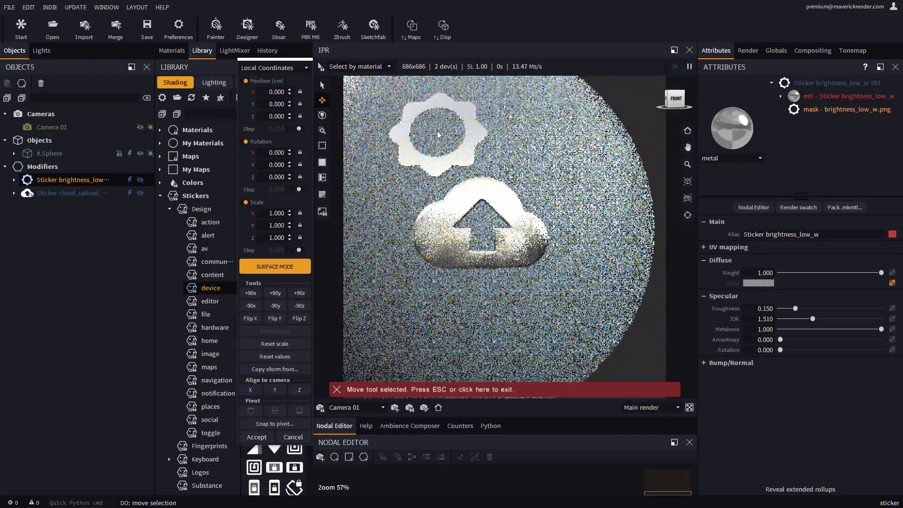
middle_drag(493, 241, 513, 267)
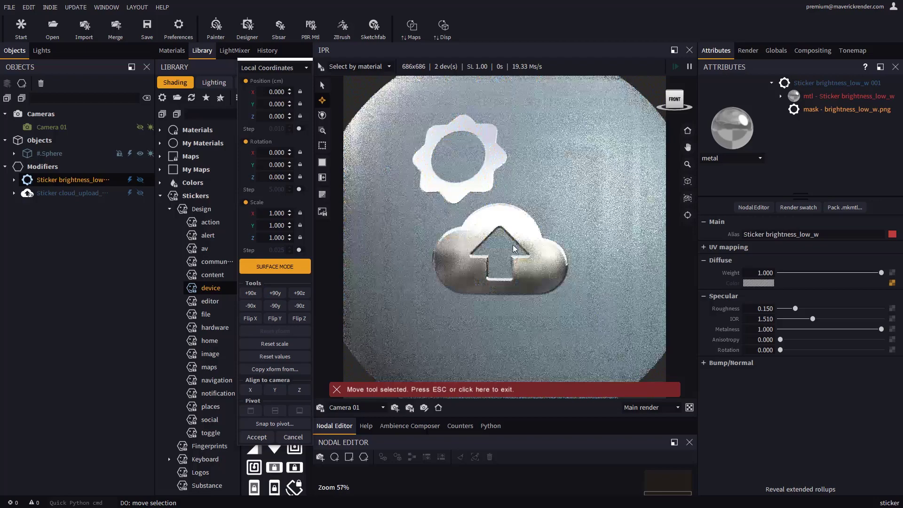
click(469, 242)
click(302, 266)
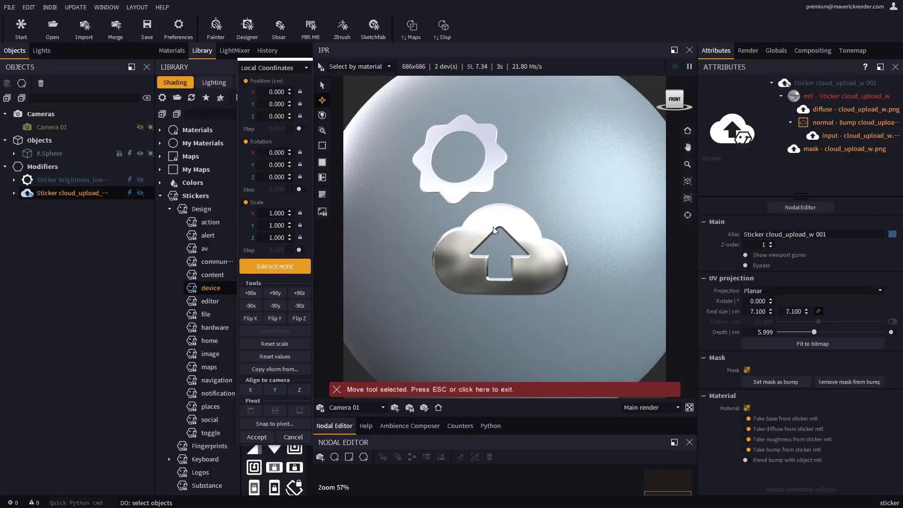
drag(494, 231, 298, 256)
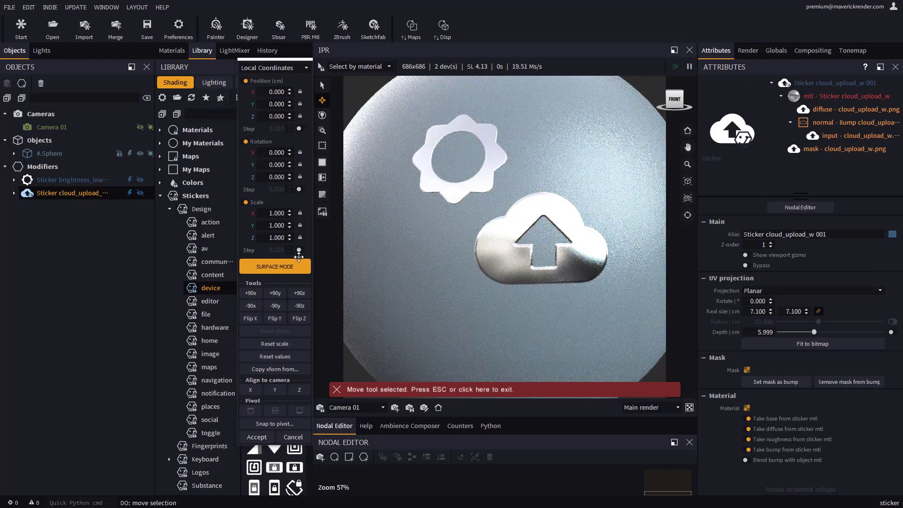
Reposition both stickers in surface mode, brightness on the sphere's upper left and cloud on its lower right, and accept the placement
click(449, 190)
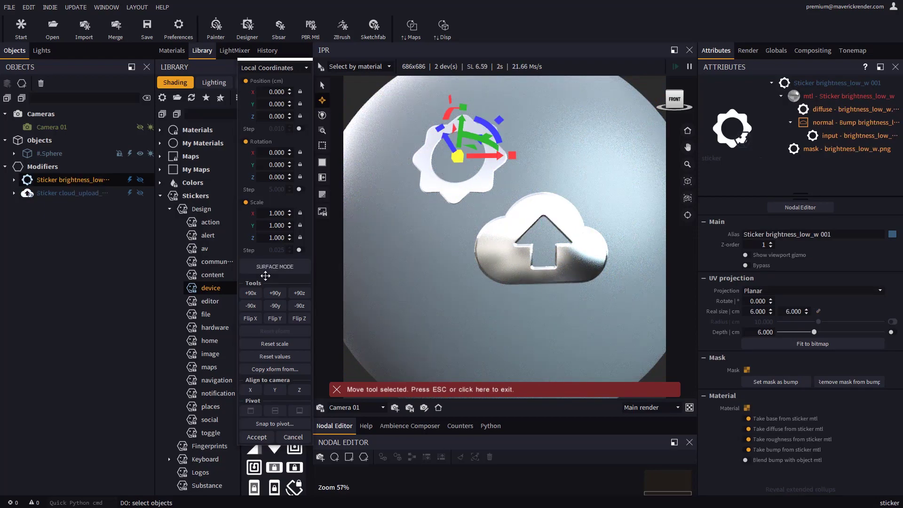
click(266, 272)
drag(434, 185, 494, 141)
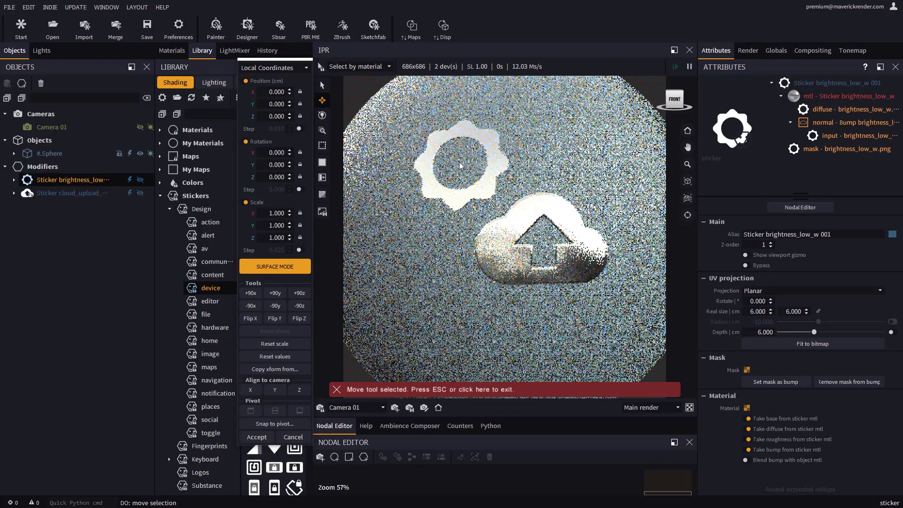
click(73, 192)
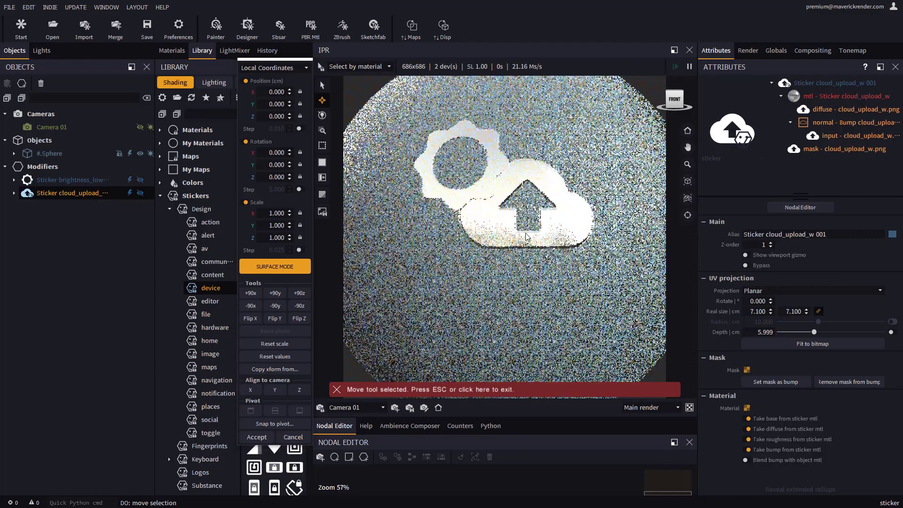
drag(428, 182, 415, 217)
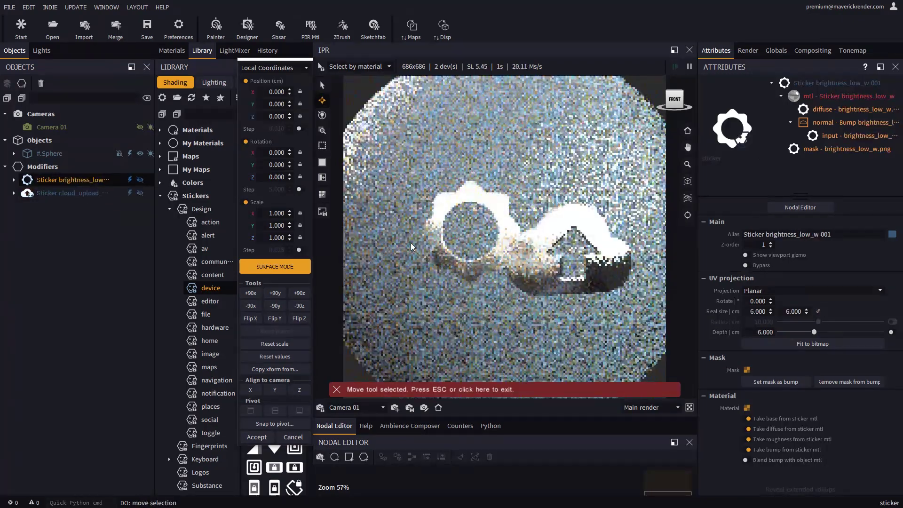
click(256, 437)
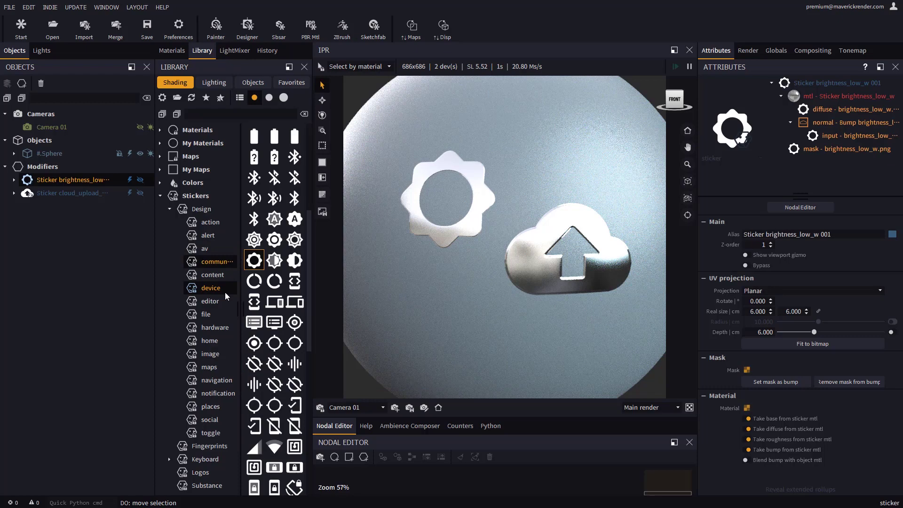
Show the Fingerprints stickers with medium thumbnails and apply FingerPrint_14.png to the sphere just below the brightness sticker
double_click(203, 210)
click(205, 221)
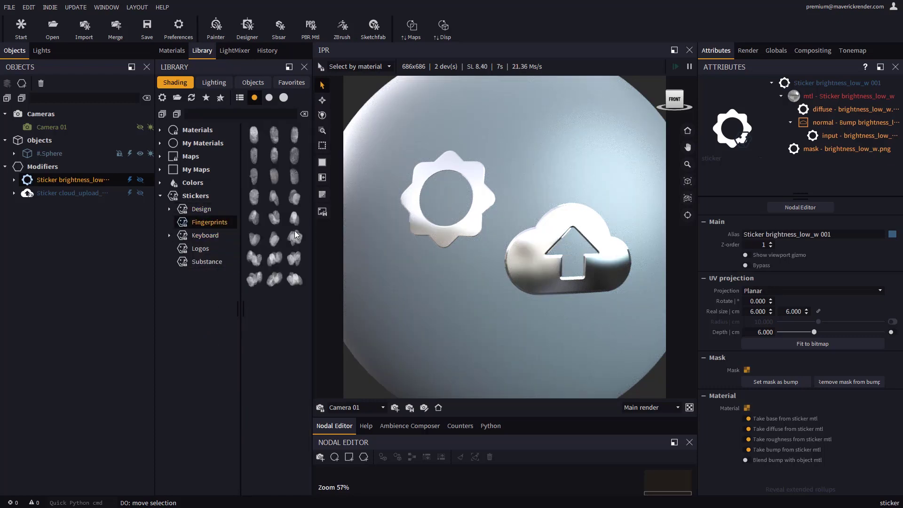
click(269, 98)
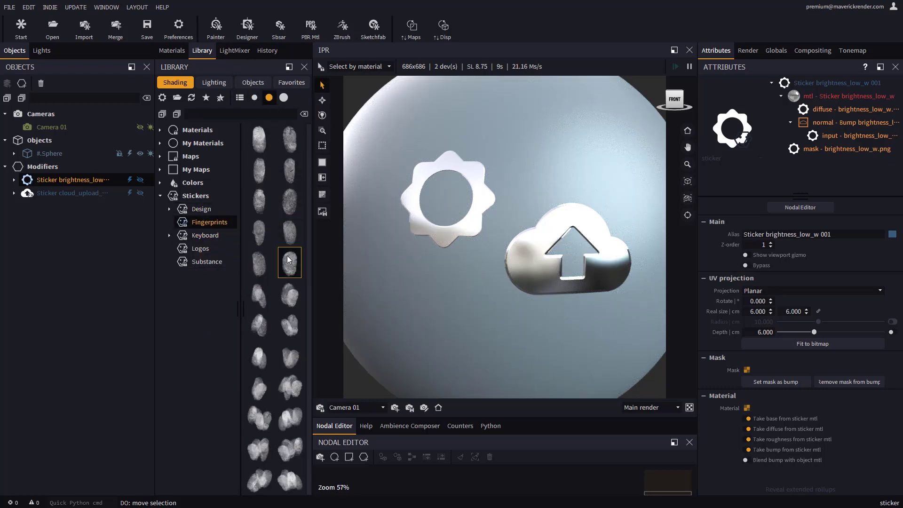
scroll(473, 245, down, 3)
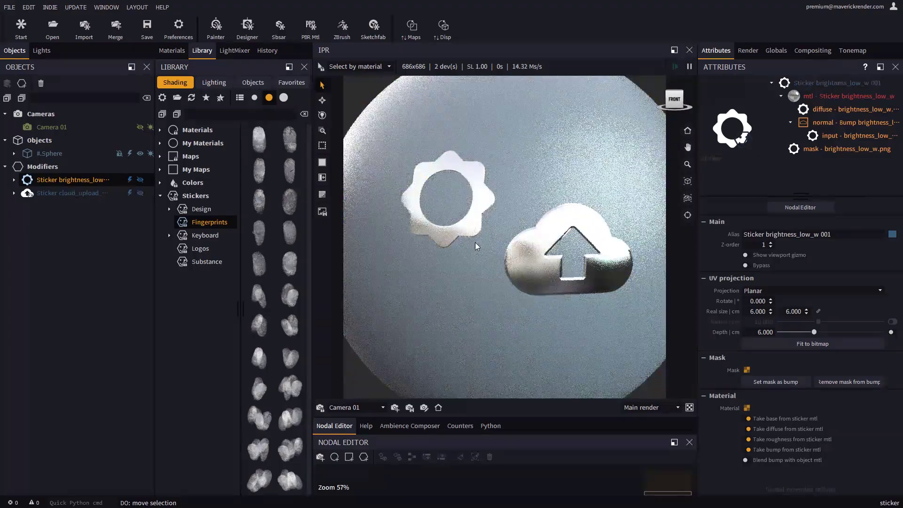
drag(290, 325, 475, 267)
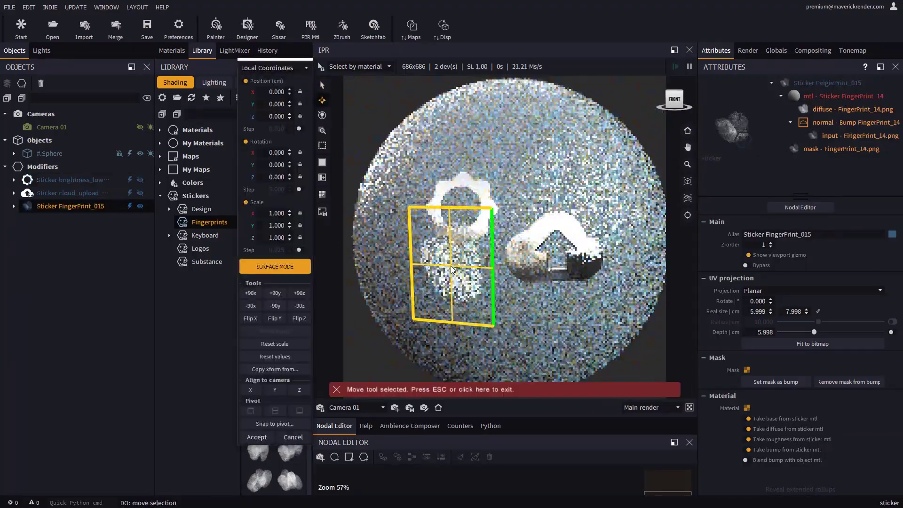
Hide the fingerprint sticker's viewport gizmo and finish its placement
scroll(508, 227, up, 3)
middle_drag(509, 227, 534, 217)
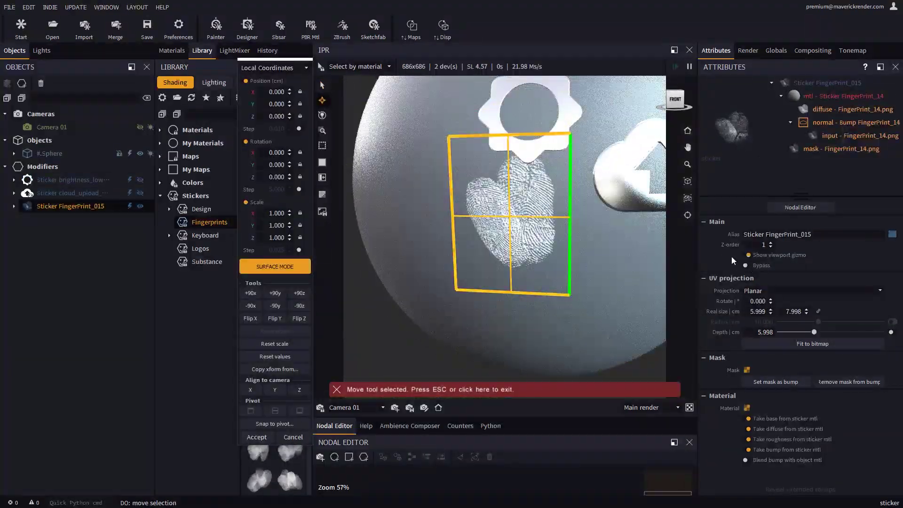
click(747, 256)
drag(527, 225, 536, 226)
key(Escape)
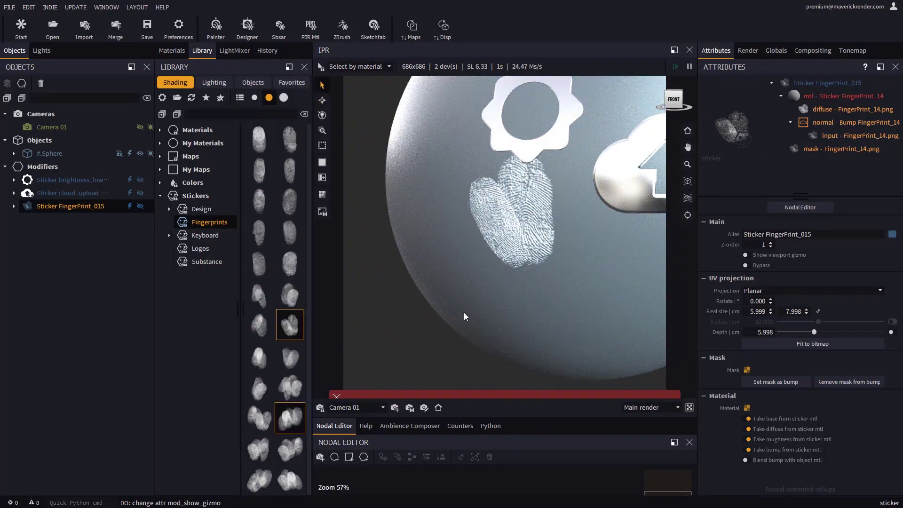
Apply the letter A sticker from the Keyboard letter category to the sphere above the cloud and accept its placement
click(169, 234)
click(208, 247)
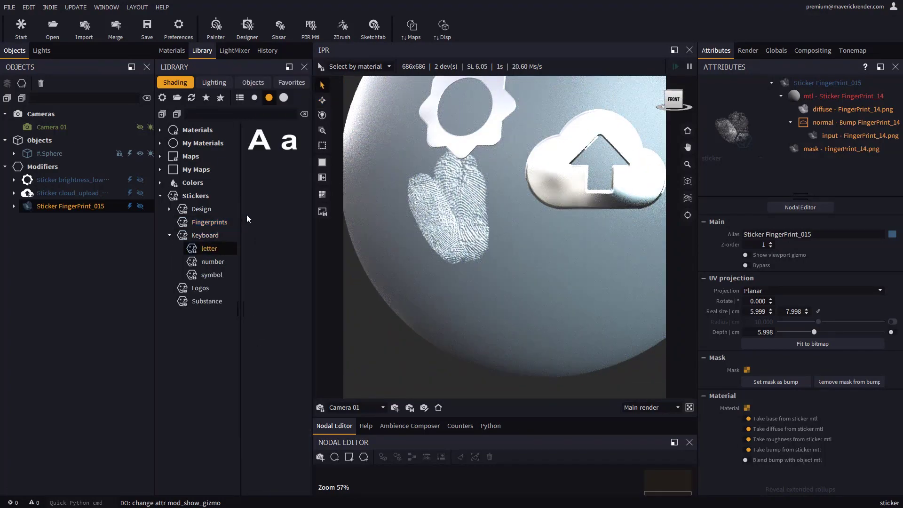
scroll(548, 218, down, 2)
middle_drag(547, 217, 513, 269)
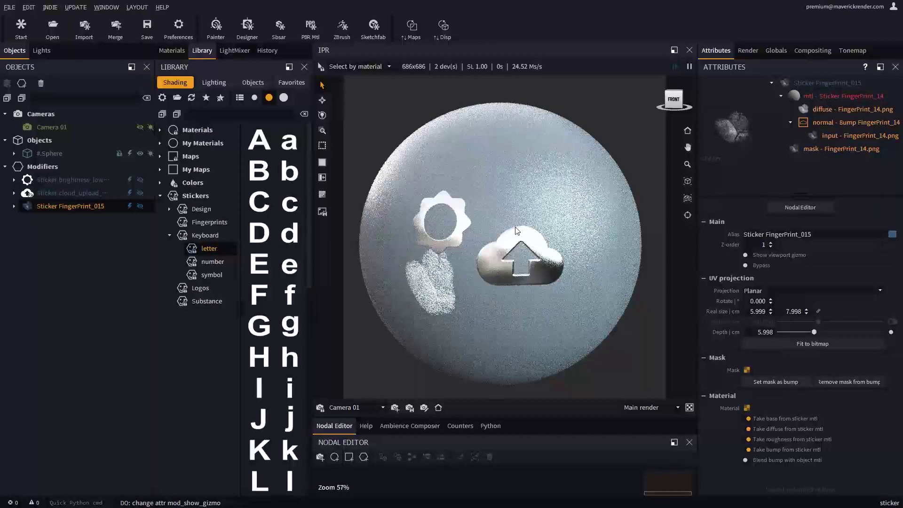
drag(504, 215, 498, 246)
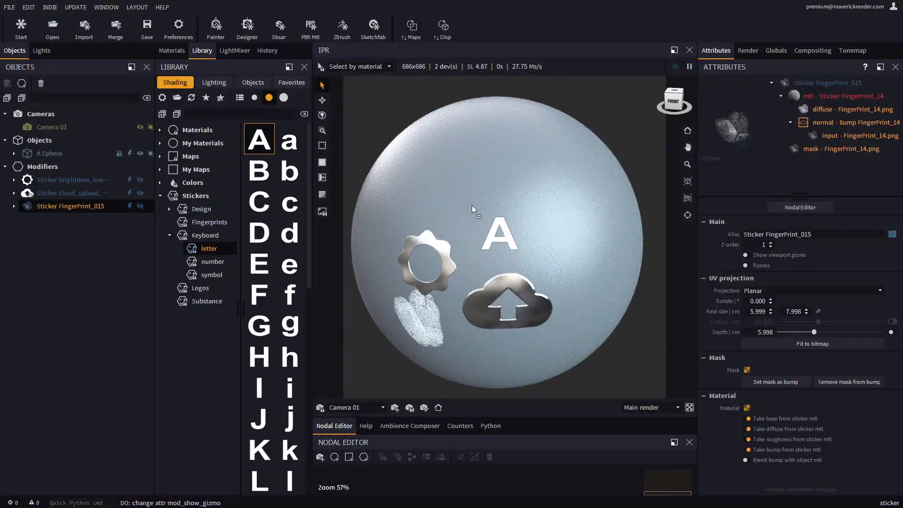
drag(472, 205, 496, 218)
click(256, 437)
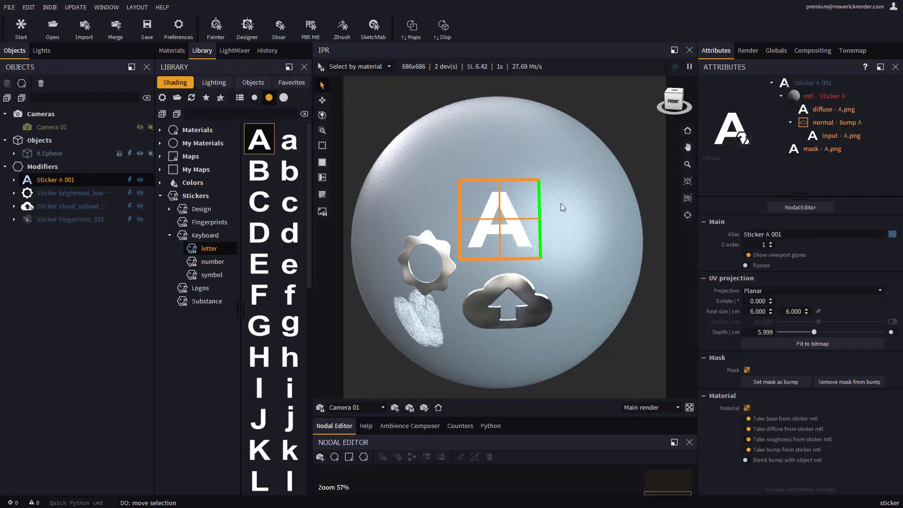
Change the letter sticker's Sticker A material type to plastic and hide its viewport gizmo
scroll(507, 235, up, 3)
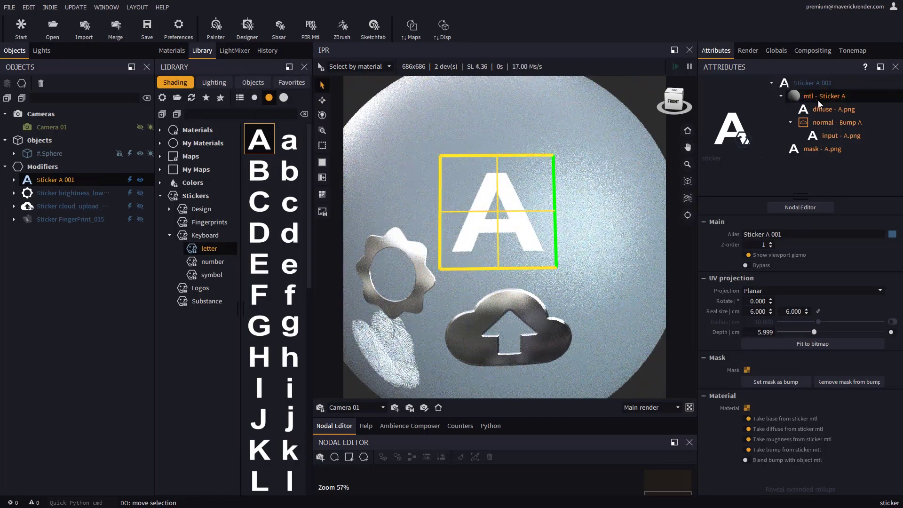
click(748, 158)
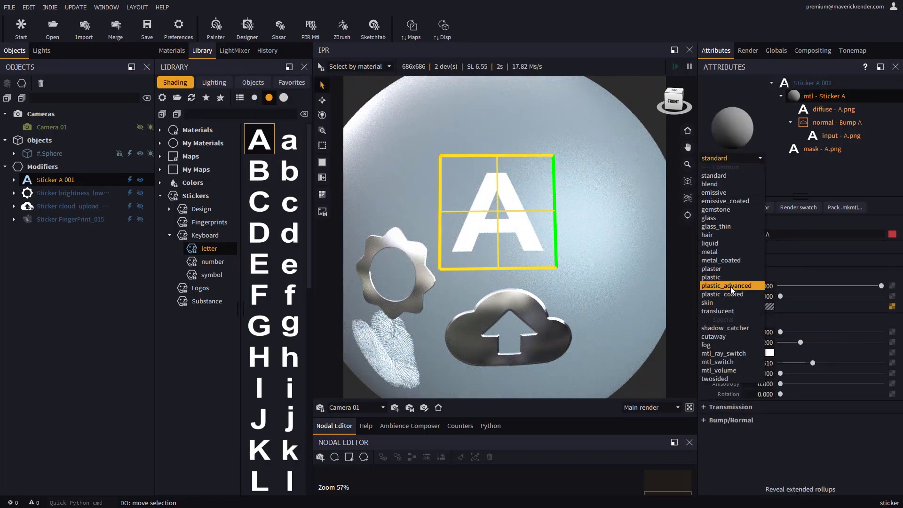
click(724, 278)
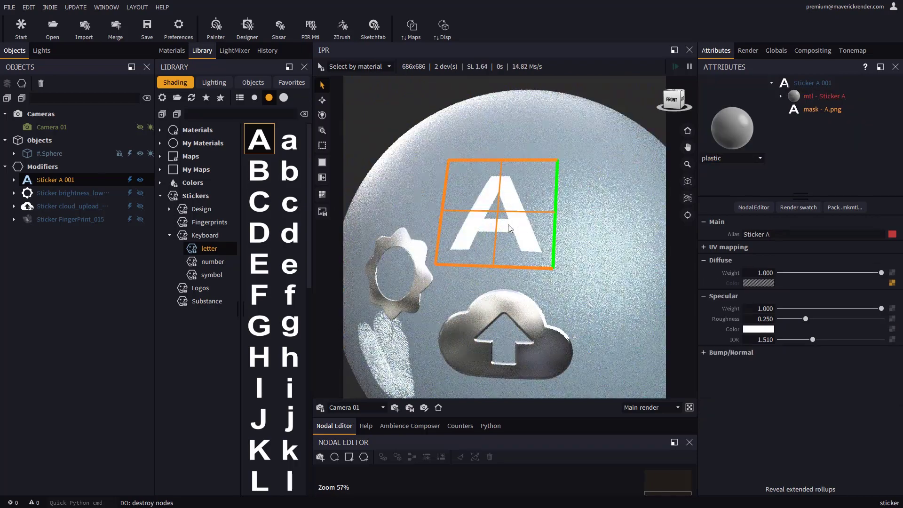
click(808, 85)
click(748, 255)
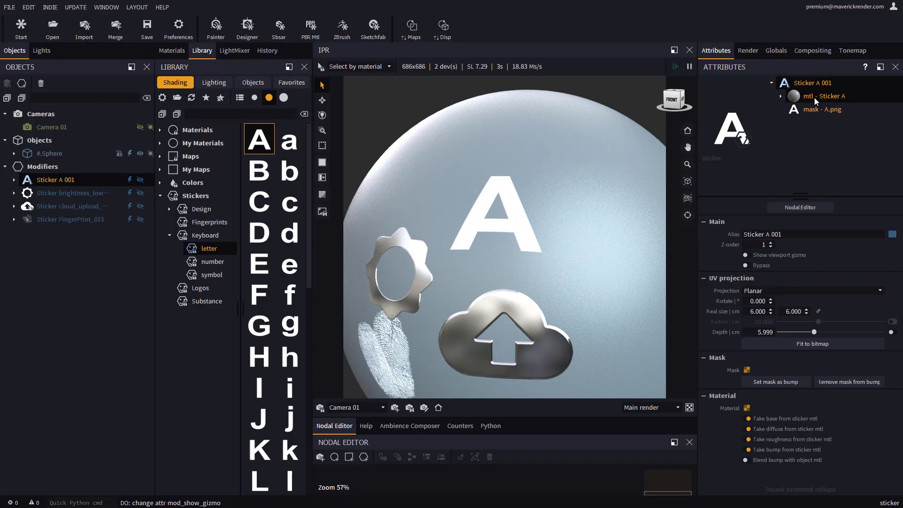
Disconnect the image map from the diffuse color of the letter A sticker's material
click(807, 98)
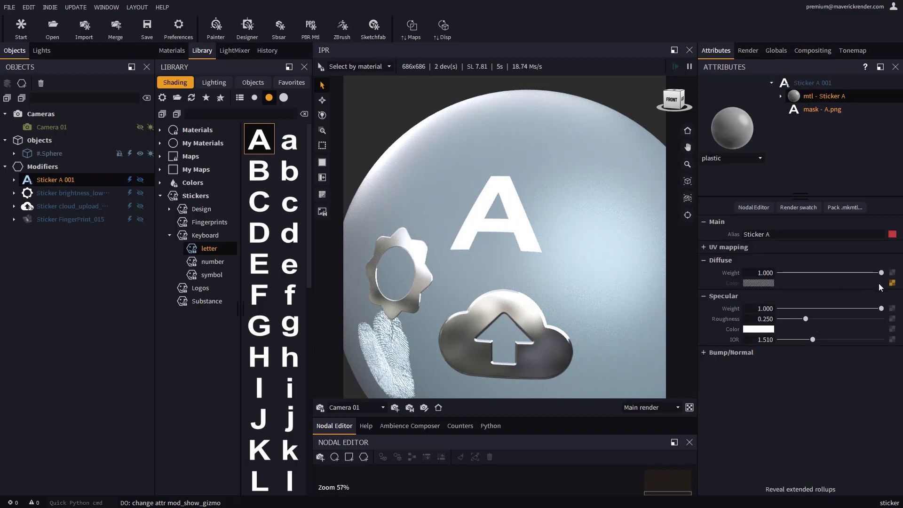
drag(880, 273, 889, 278)
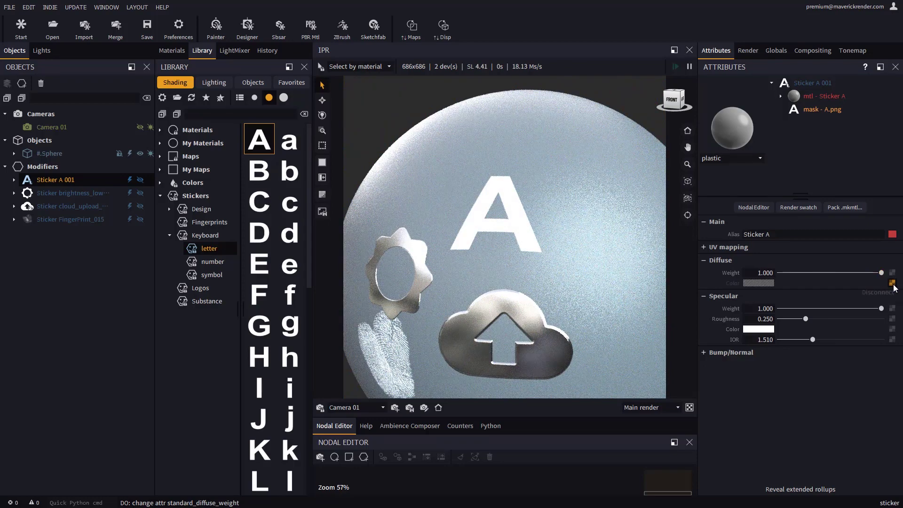
click(876, 293)
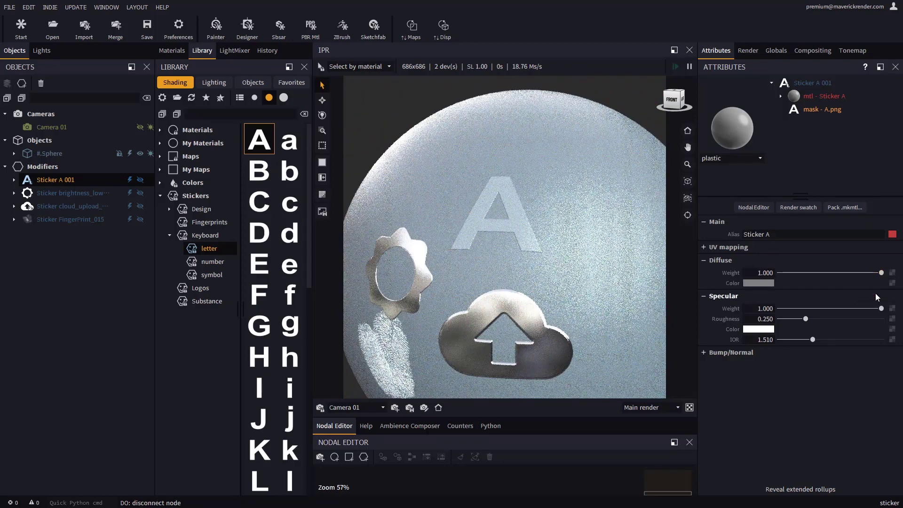
Set the Sticker A material's diffuse color to blue with saturation 201 and value 190
click(757, 283)
click(870, 399)
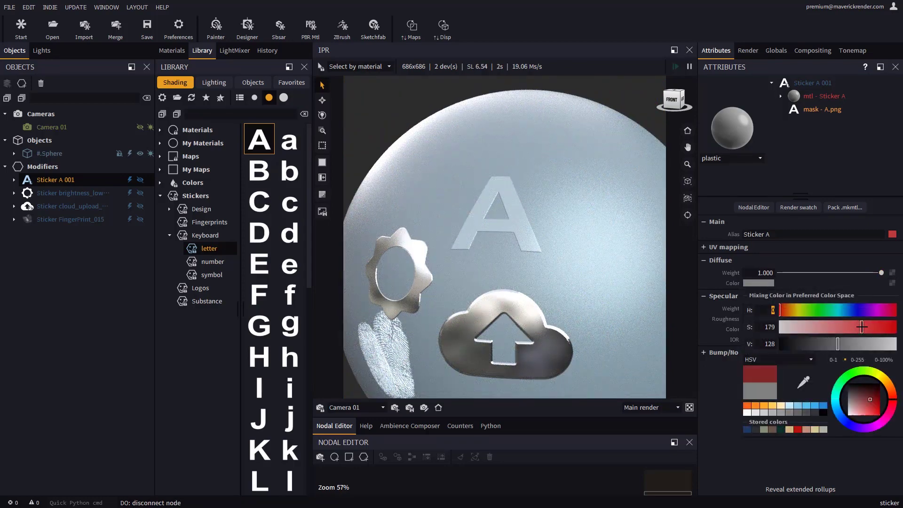
click(866, 345)
drag(863, 327, 872, 327)
click(818, 310)
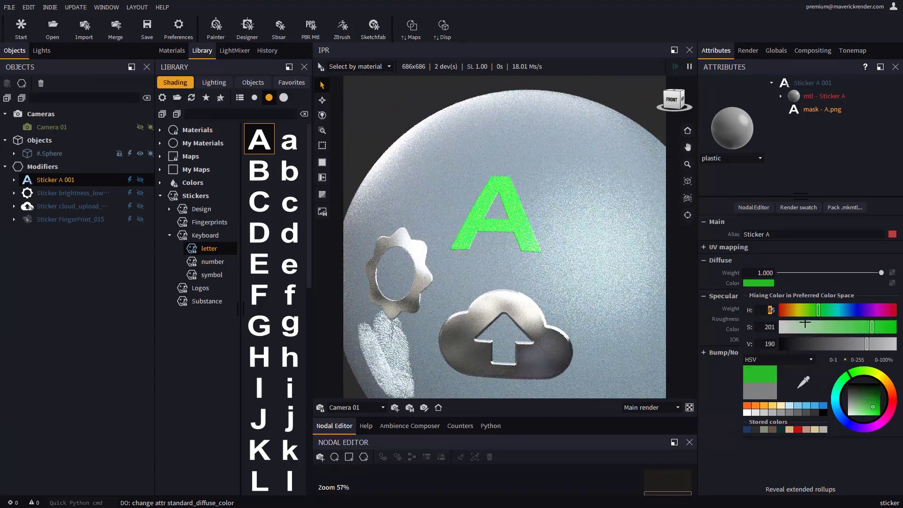
click(856, 309)
click(705, 277)
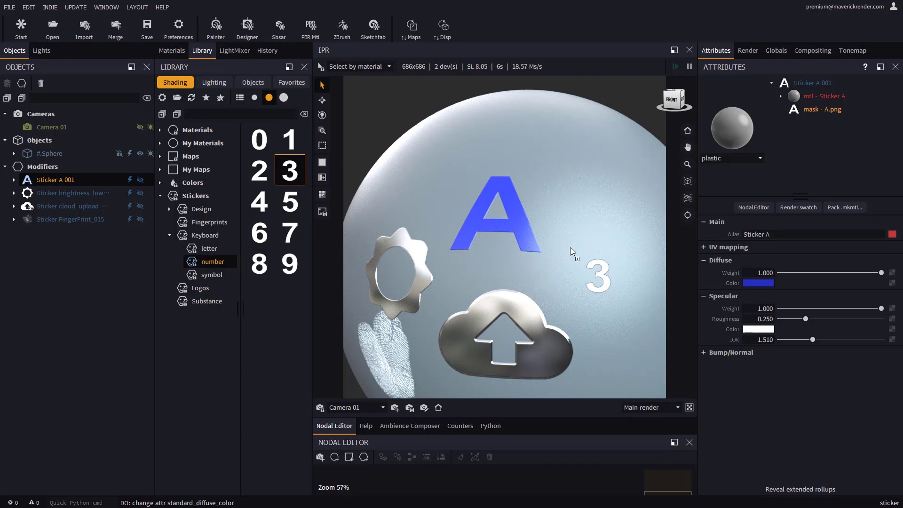
Apply the number 3 sticker to the sphere beside the blue letter A, accept its placement and hide its viewport gizmo
drag(570, 248, 571, 260)
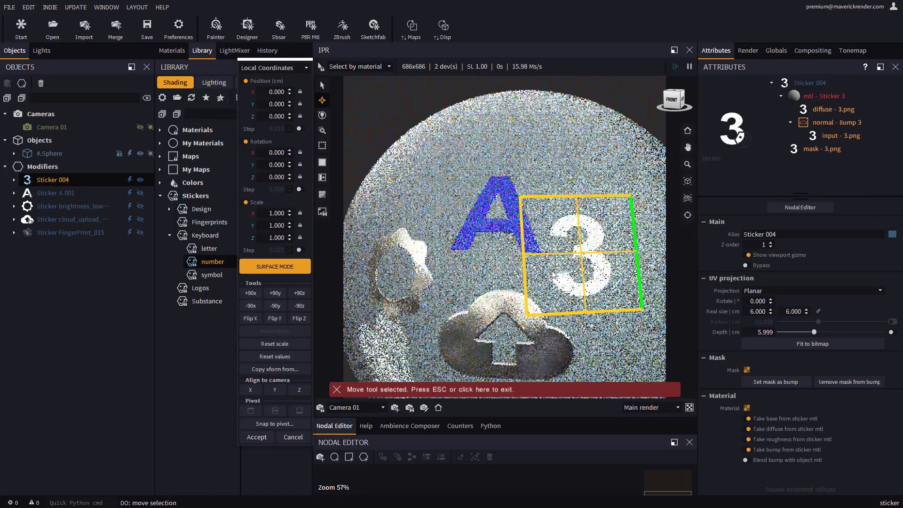
click(257, 436)
click(745, 254)
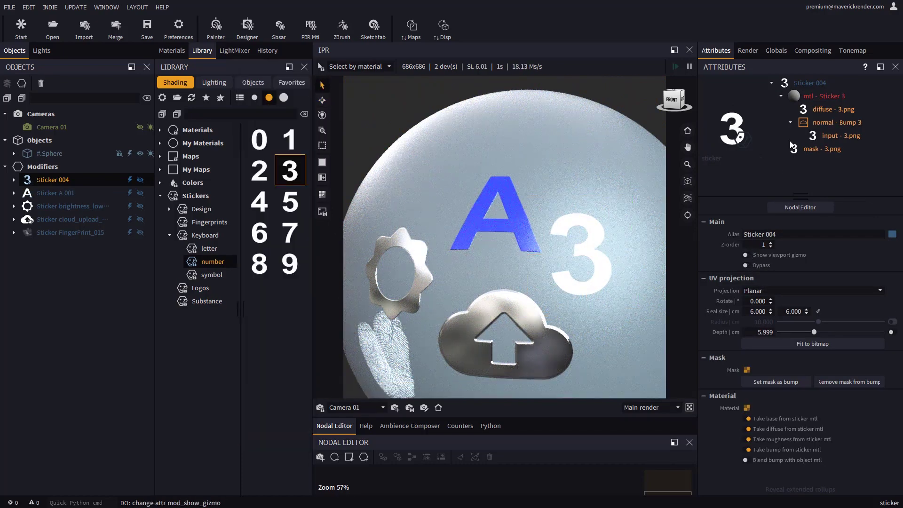
Disconnect the Sticker 3 material's diffuse map and turn it into a metal with a darkened orange diffuse color
click(825, 96)
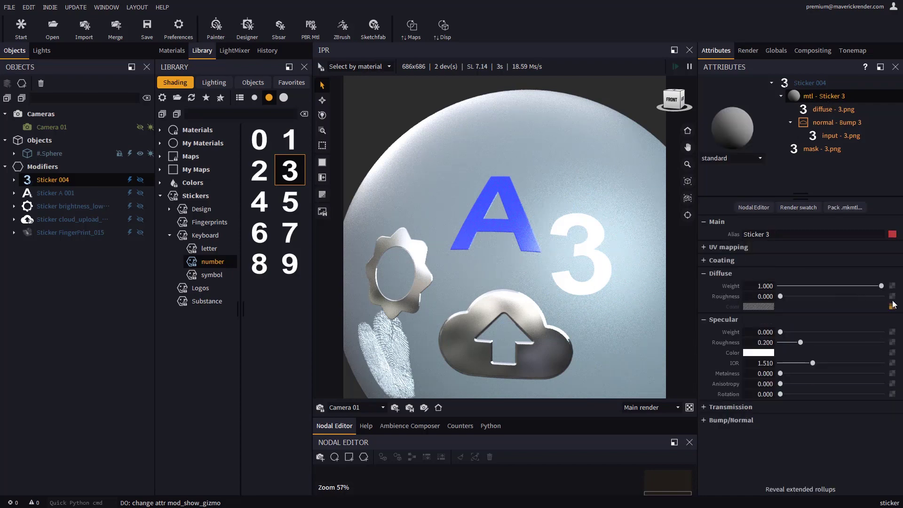
click(893, 310)
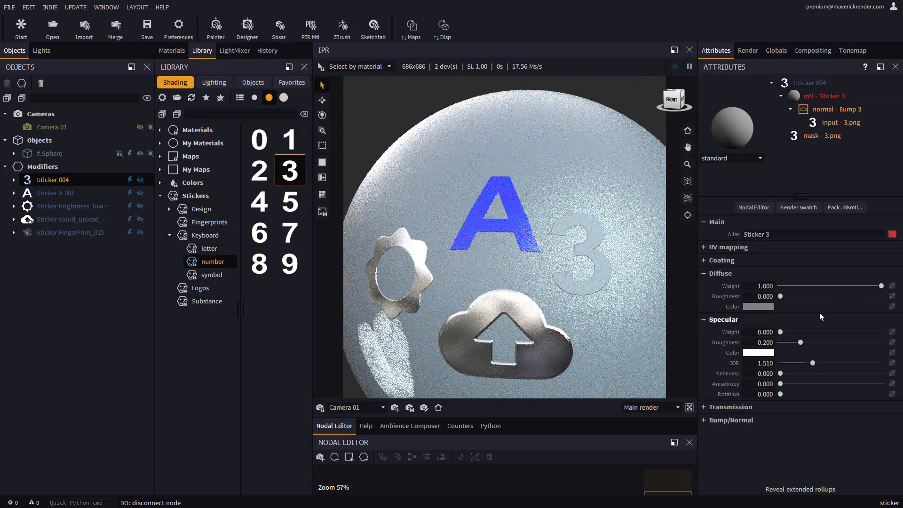
click(758, 283)
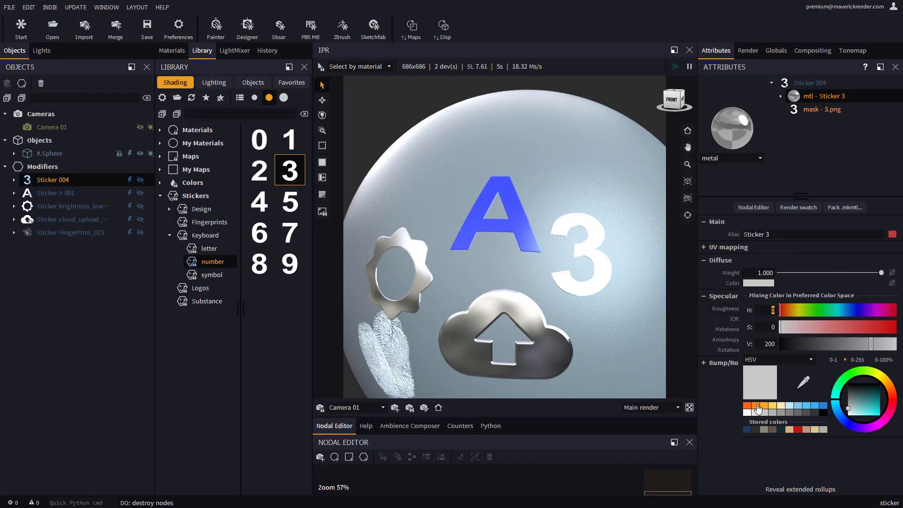
click(758, 407)
drag(876, 344, 840, 346)
Apply the pink LogoMav sticker from the Logos category to the sphere just below the number 3 and accept its placement
drag(621, 309, 455, 304)
scroll(549, 320, down, 3)
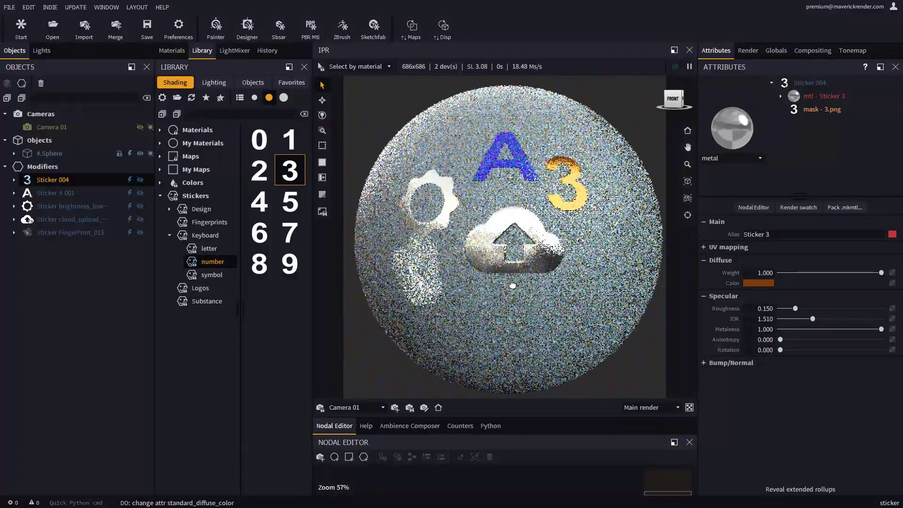
click(181, 288)
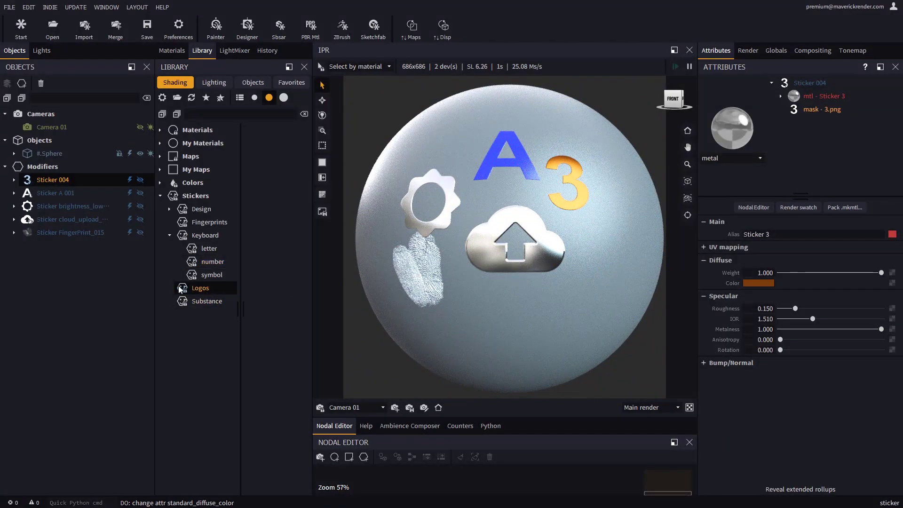
drag(506, 293, 489, 286)
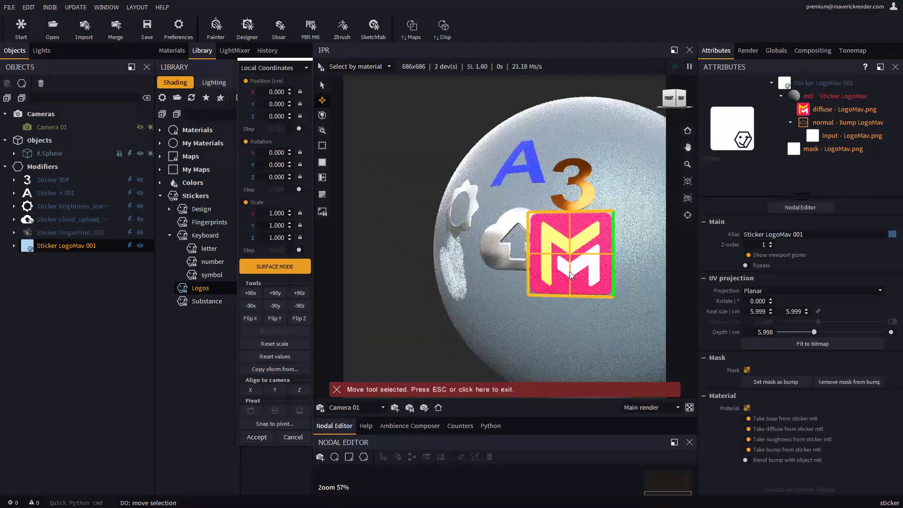
middle_drag(489, 285, 427, 282)
click(265, 437)
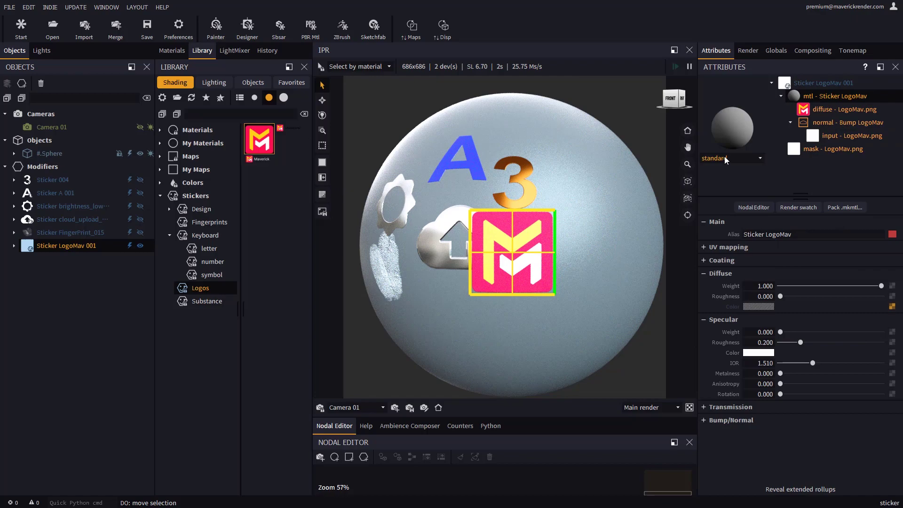
Change the Sticker LogoMav material type to metal and hide the logo sticker's viewport gizmo
click(724, 159)
click(716, 252)
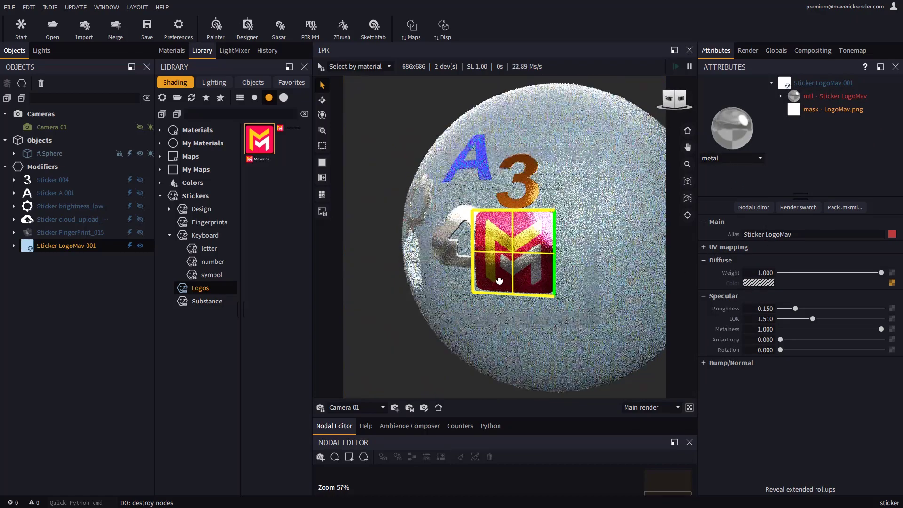
click(823, 84)
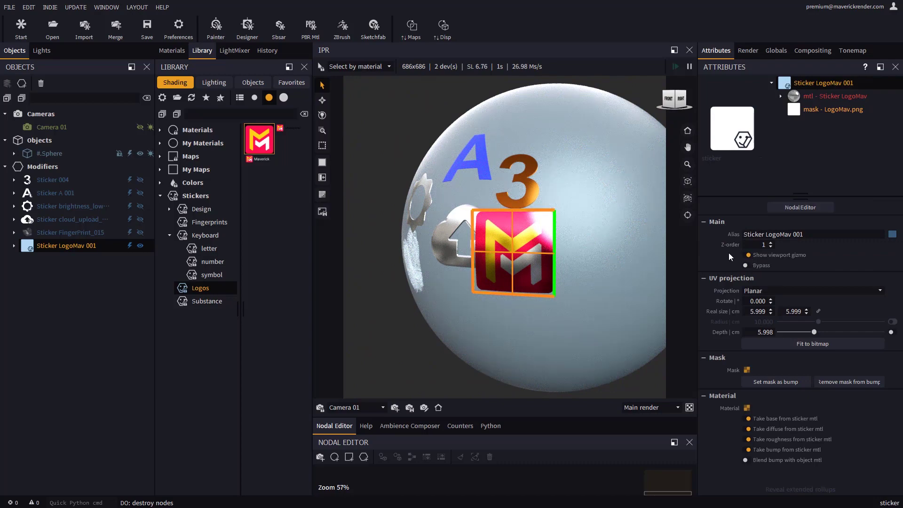
Replace the logo sticker's image with the wide Maverick_Logo_white.png from the library and fit its projection to the bitmap
drag(256, 162, 308, 193)
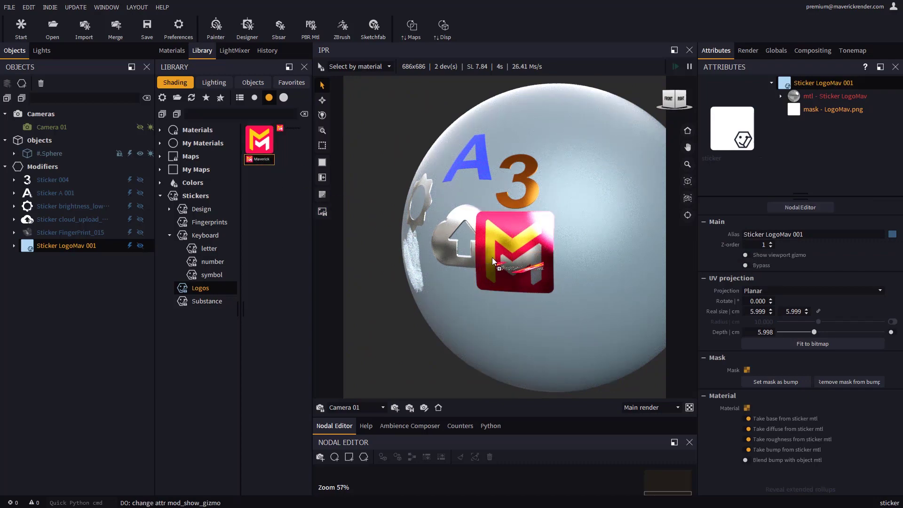
drag(516, 259, 516, 258)
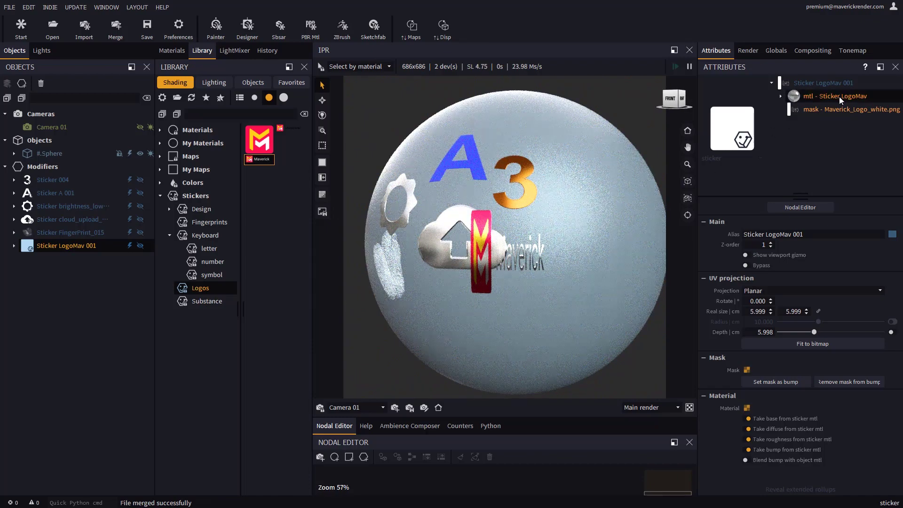
click(826, 88)
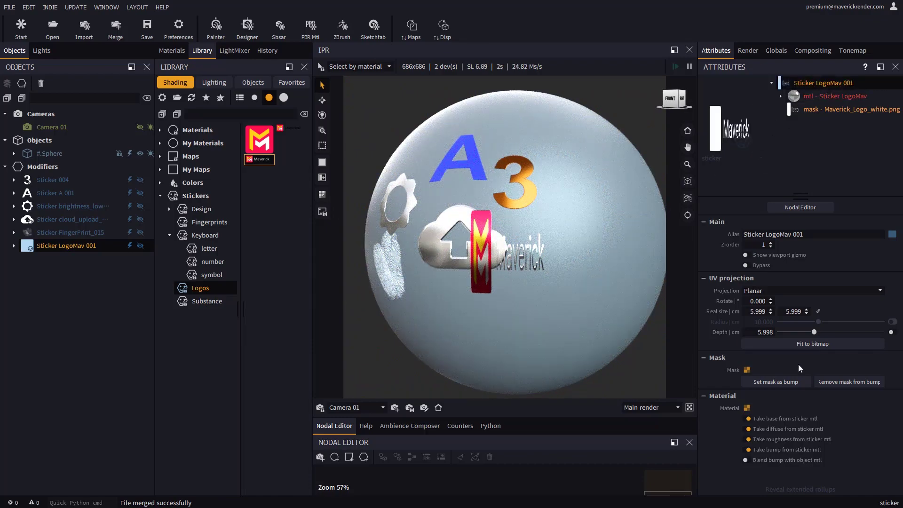
click(808, 345)
mouse_move(514, 289)
alt+mouse_down()
mouse_move(537, 274)
mouse_move(519, 287)
alt+mouse_up()
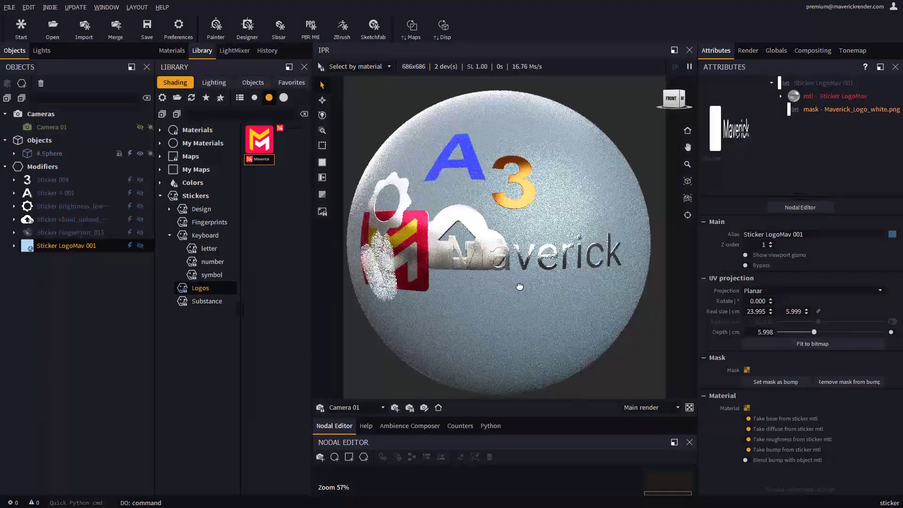
Disable all six sticker modifiers on the sphere: fingerprint, cloud, brightness, letter A, number 3 and LogoMav
click(132, 232)
click(130, 219)
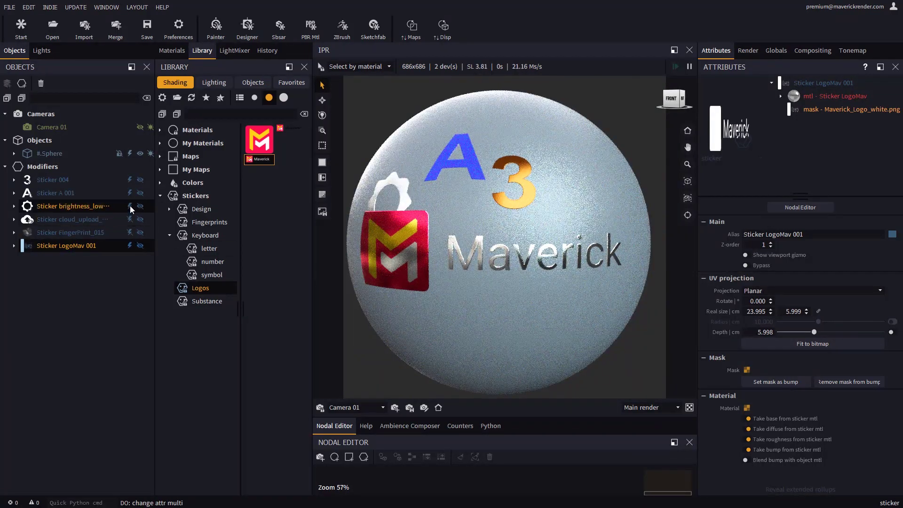
click(131, 206)
click(130, 192)
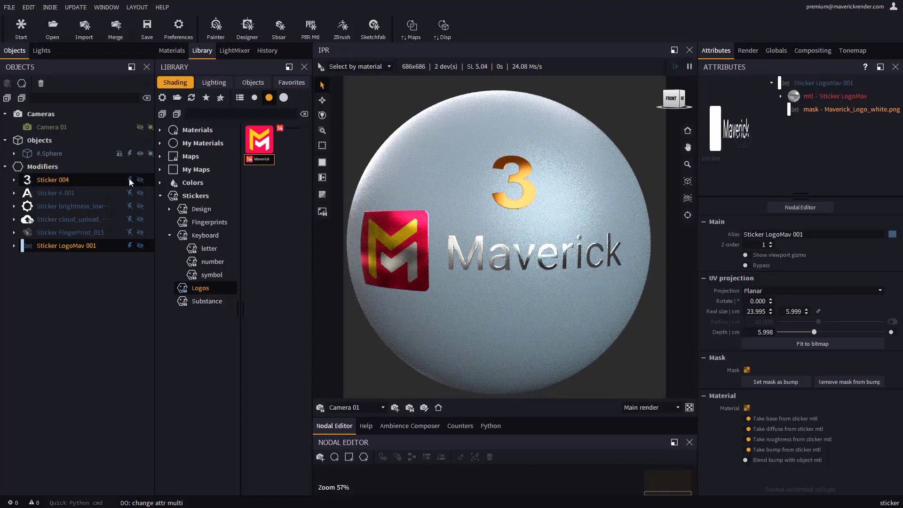
click(129, 179)
drag(568, 270, 528, 273)
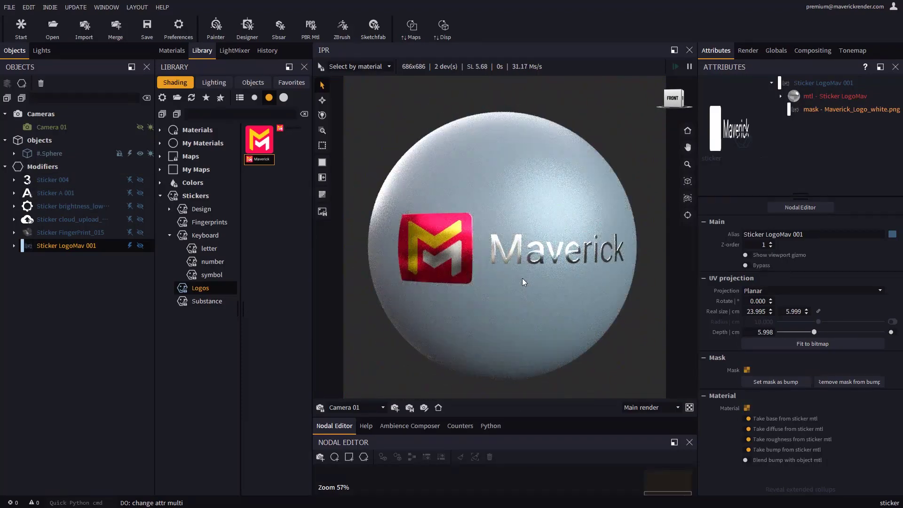
click(129, 245)
Show the Substance stickers with large thumbnails and place the two-line Maverick Render text on the sphere's center with sticker creation enabled
click(214, 301)
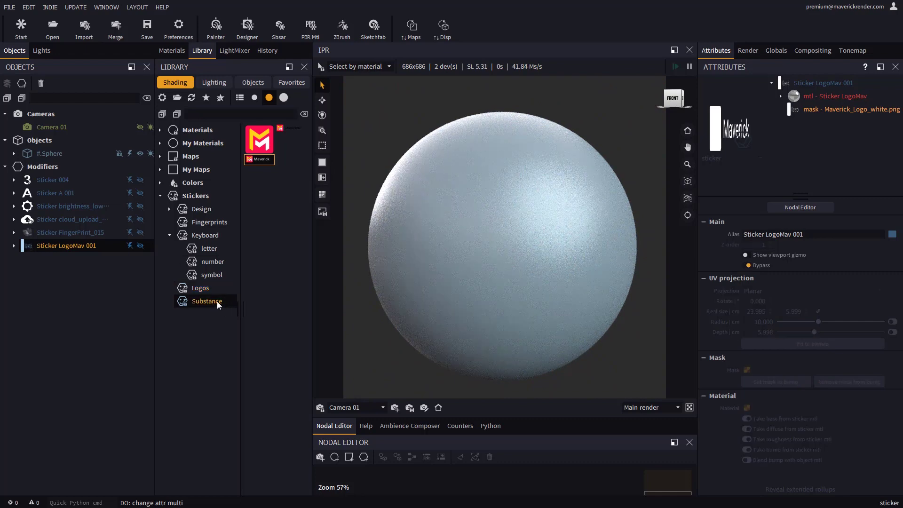
click(283, 97)
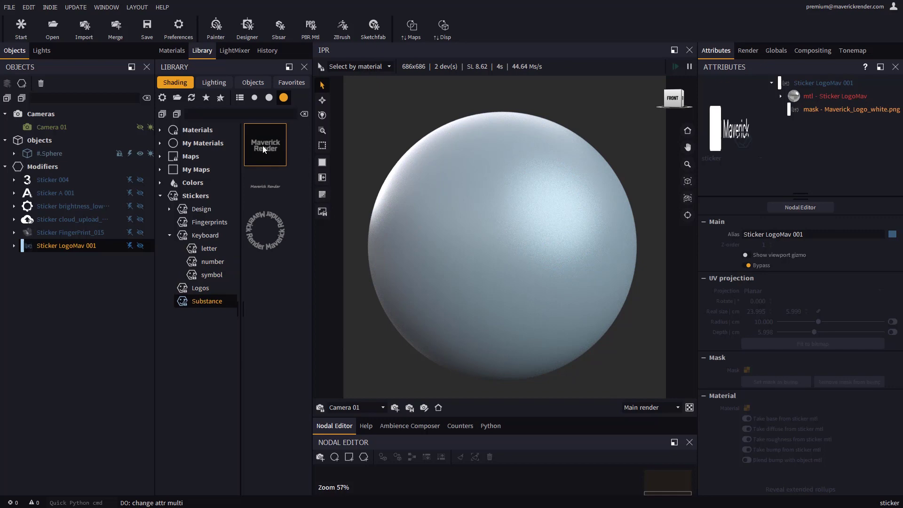
drag(260, 145, 504, 244)
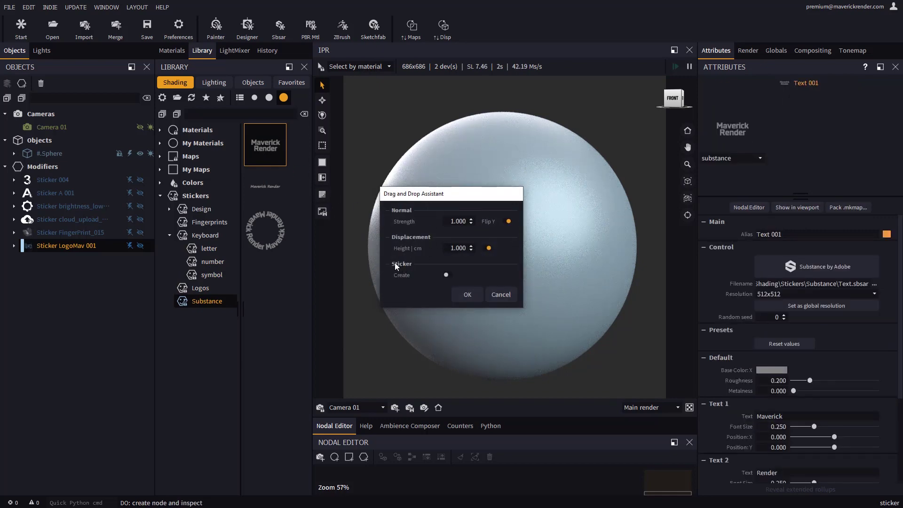
click(446, 274)
click(465, 294)
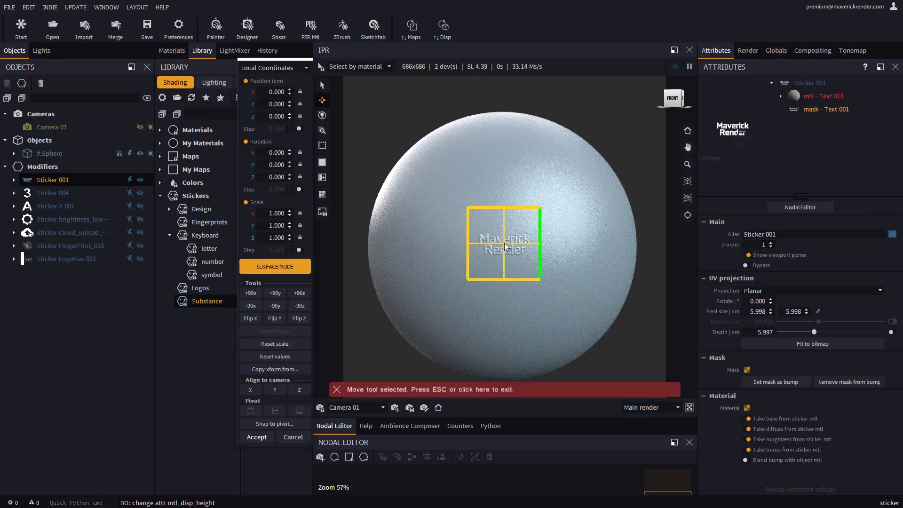
drag(498, 237, 497, 244)
Enlarge the text sticker proportionally to a real size of 15.098 cm, accept its placement and hide its viewport gizmo
scroll(496, 247, up, 5)
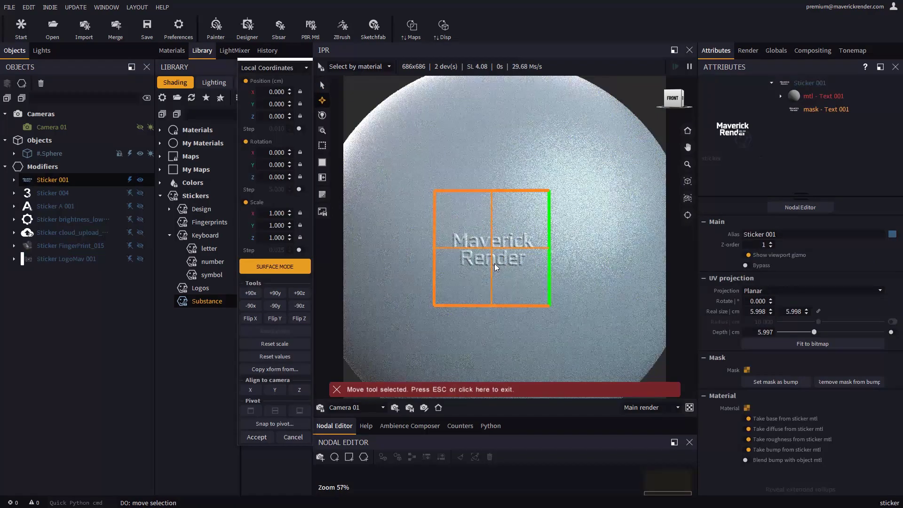
click(818, 311)
drag(772, 311, 816, 102)
scroll(499, 237, down, 4)
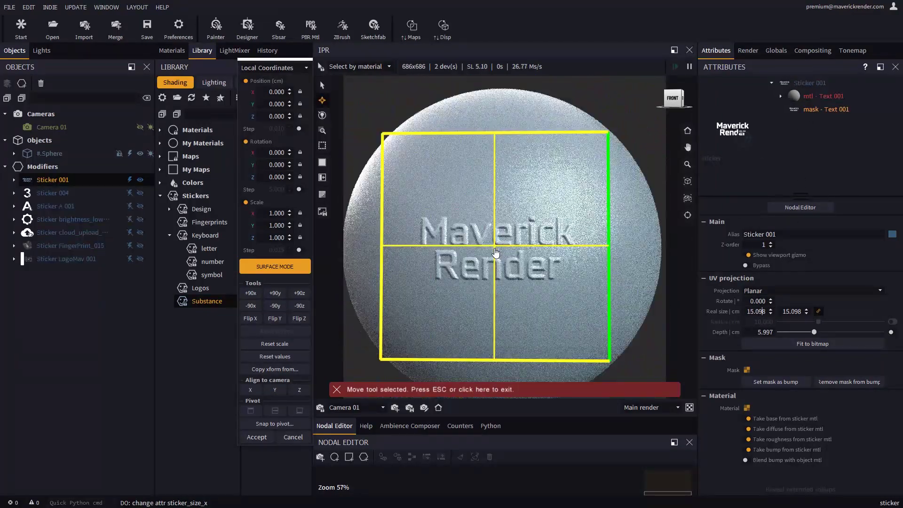
click(257, 437)
scroll(464, 264, up, 2)
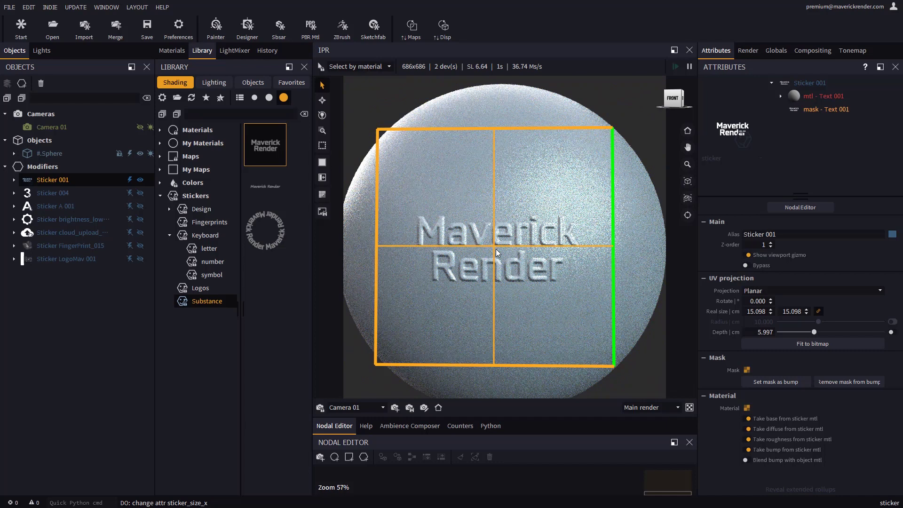
click(745, 254)
Set the Text 1 wording to "Hello" in the Text 001 substance feeding the sticker material's diffuse channel
double_click(813, 97)
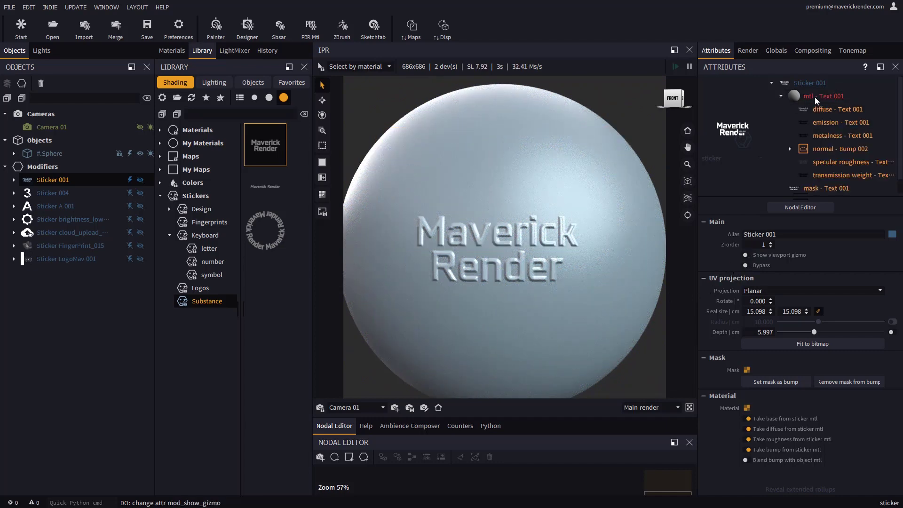
click(821, 110)
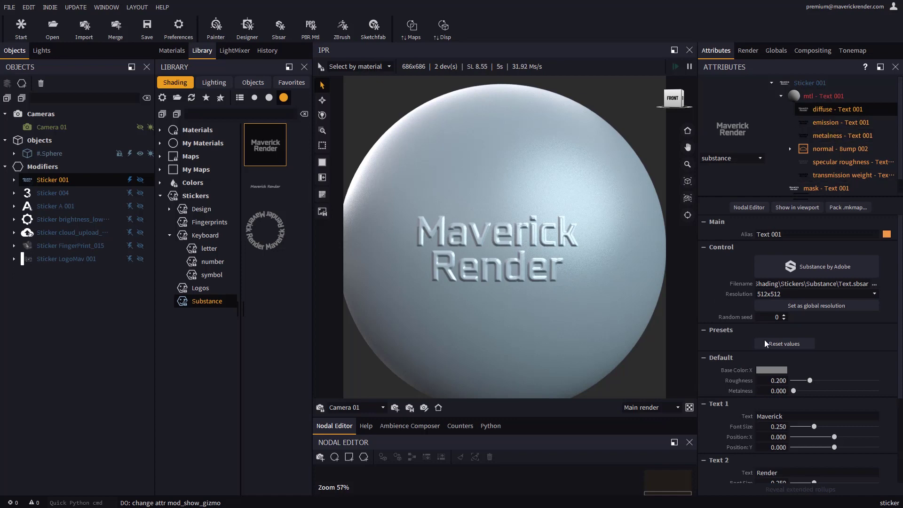
scroll(784, 255, down, 3)
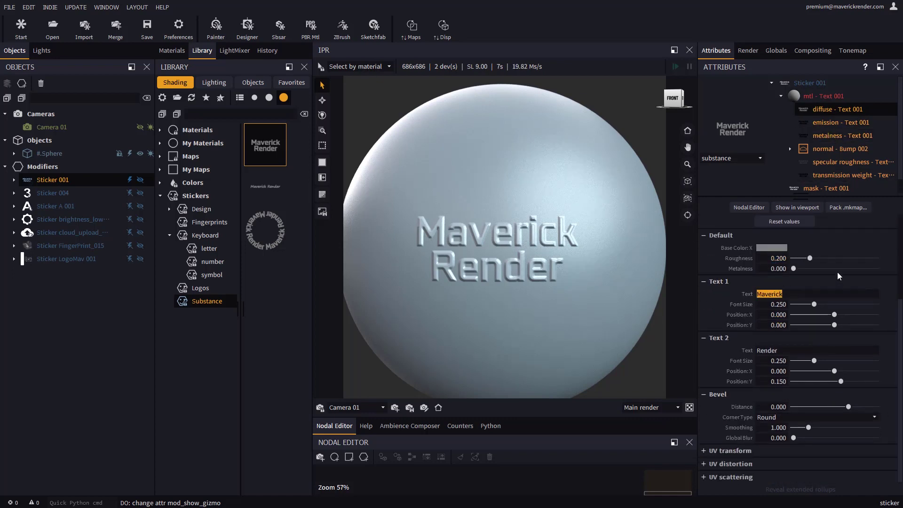
text(Hello)
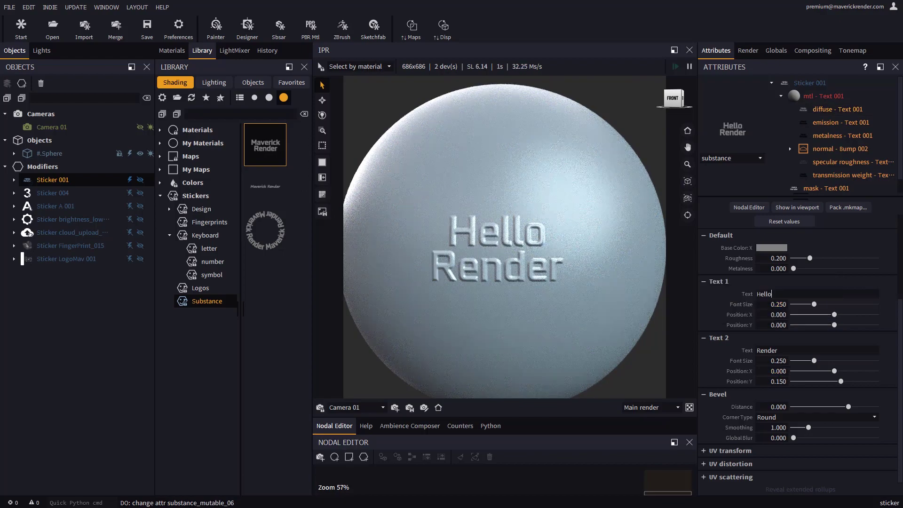
Set the Text 2 wording to "World" and its vertical position to 0.200
drag(782, 350, 727, 349)
text(World)
key(Return)
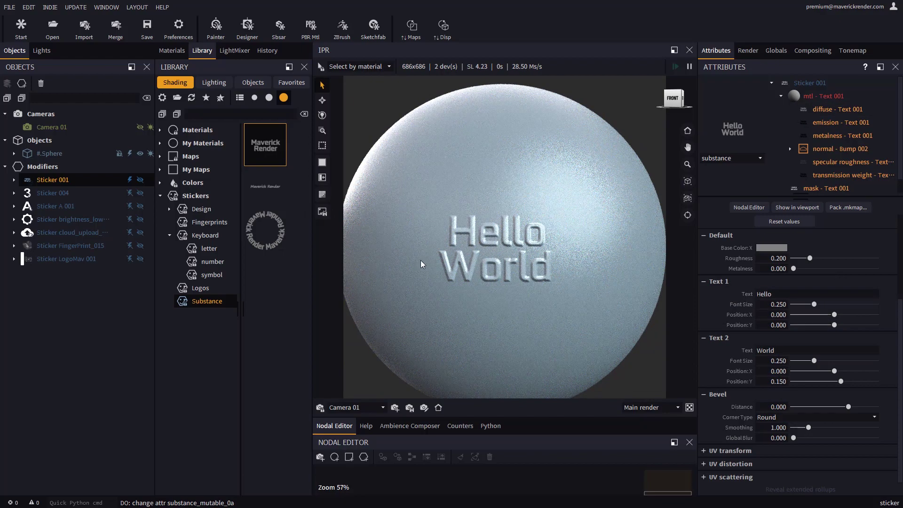
drag(841, 382, 843, 382)
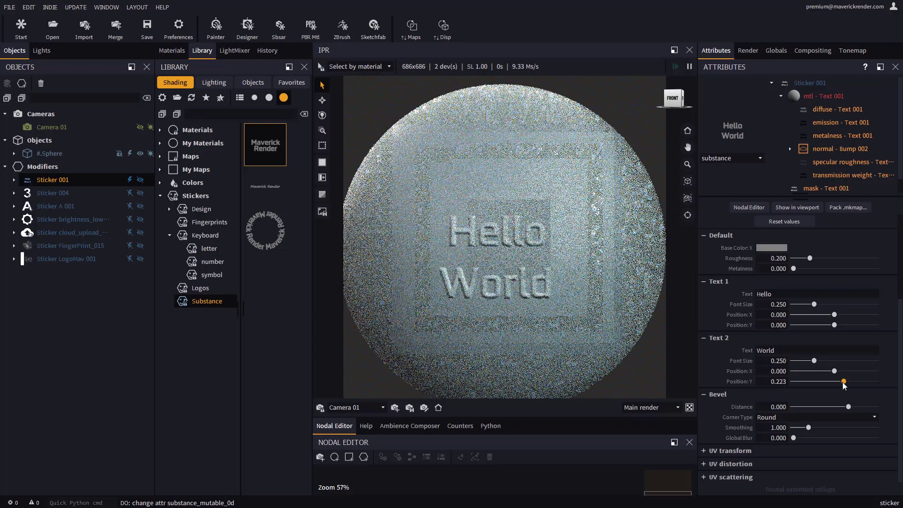
Raise the Hello World text's metalness to 1.000 and its bevel smoothing to 1.472
drag(794, 268, 875, 268)
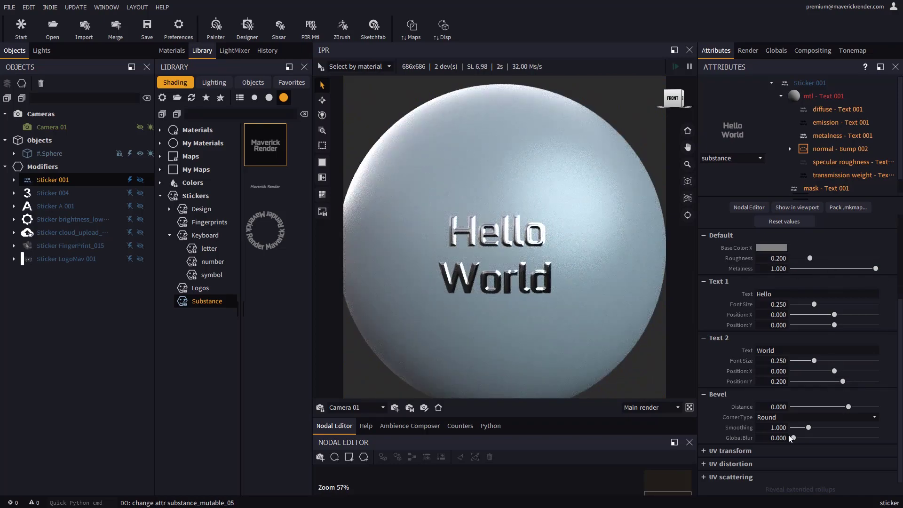
drag(809, 427, 791, 438)
mouse_move(492, 272)
alt+mouse_down()
mouse_move(463, 271)
mouse_move(497, 269)
mouse_move(499, 260)
alt+mouse_up()
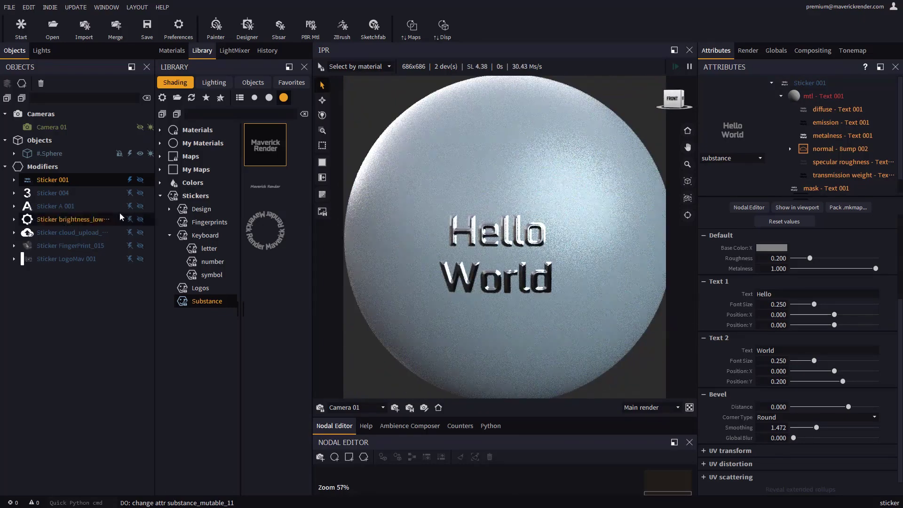
Add the single-line Maverick Render text sticker near the sphere's center at a proportional real size of 13.219 cm, with its viewport gizmo hidden
drag(265, 186, 515, 254)
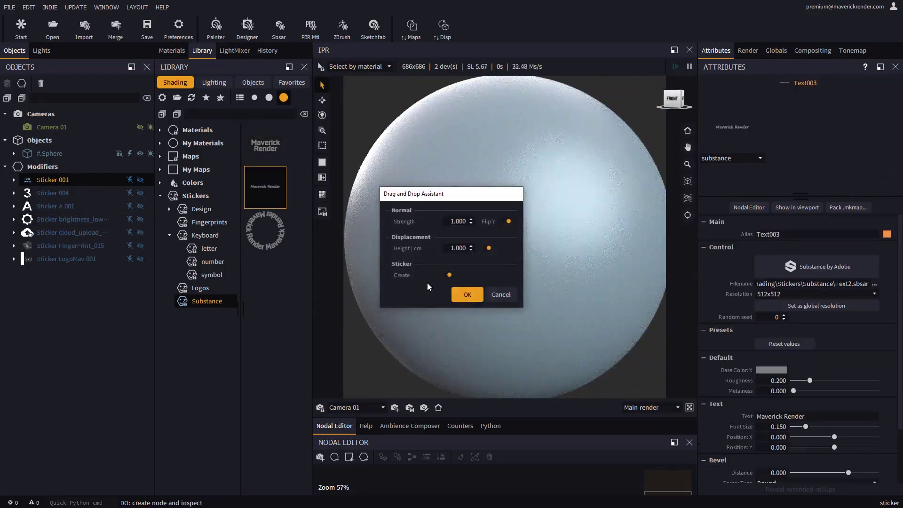
click(466, 294)
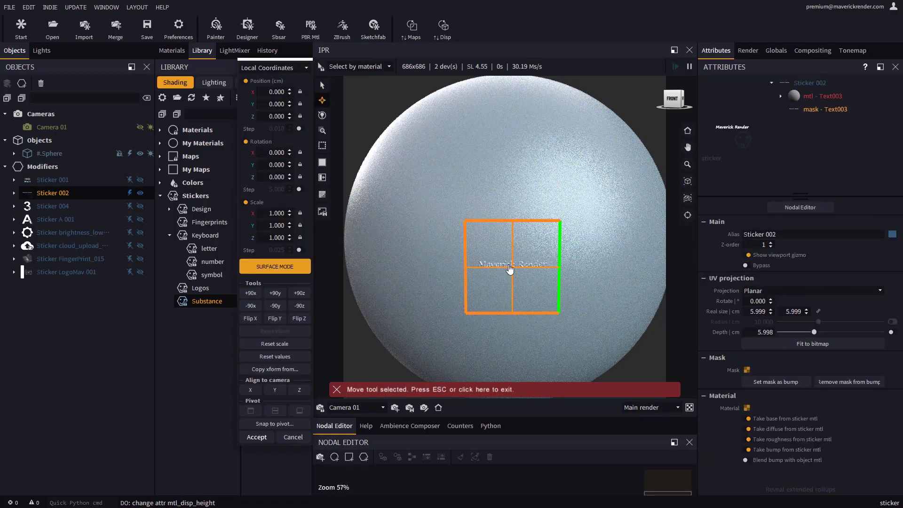
drag(770, 311, 760, 157)
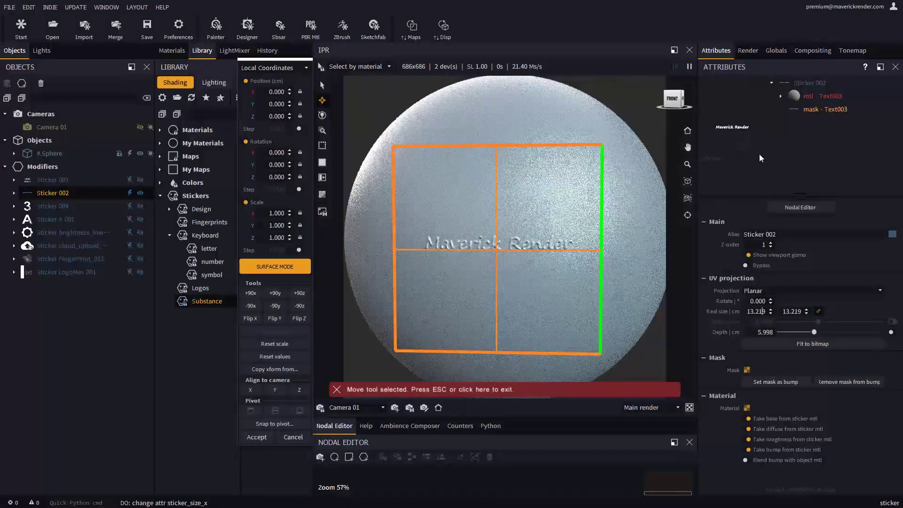
click(258, 437)
click(746, 254)
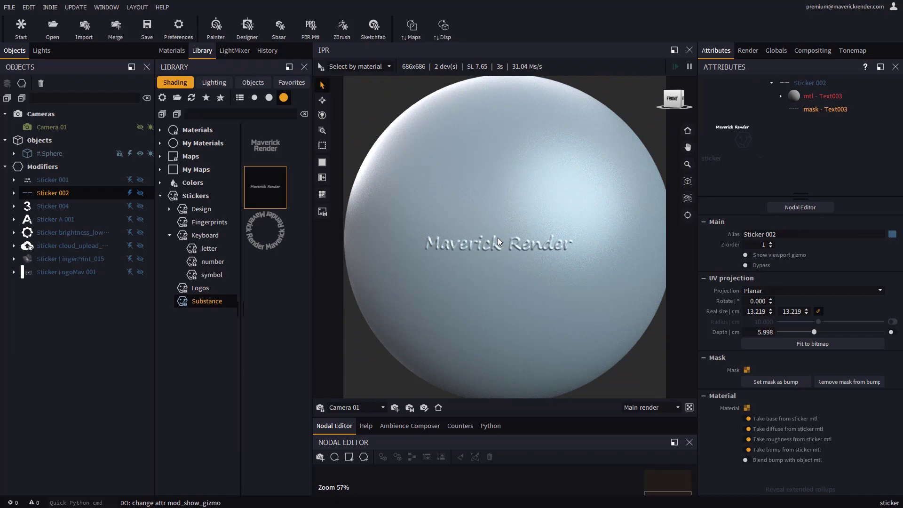
Set metalness to 1.000 and font size to 0.183 in the Text003 substance feeding the sticker material's diffuse channel
click(831, 96)
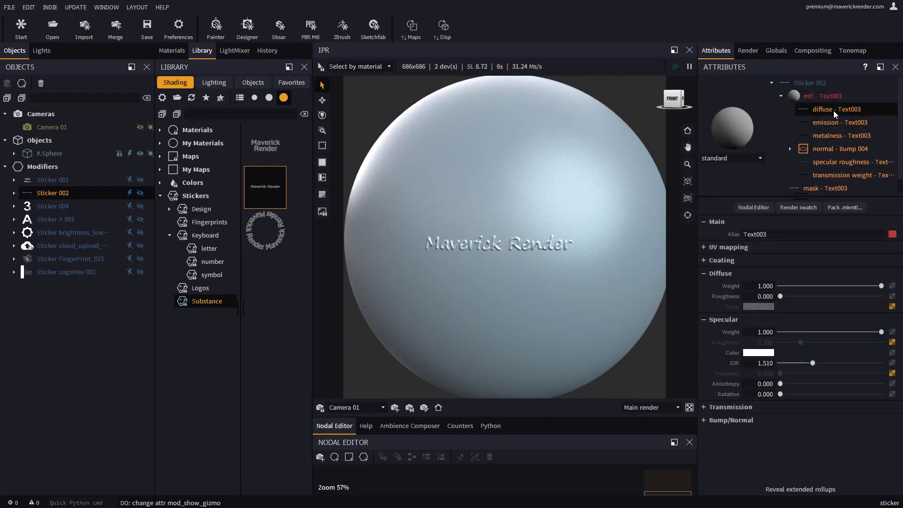
drag(794, 391, 817, 390)
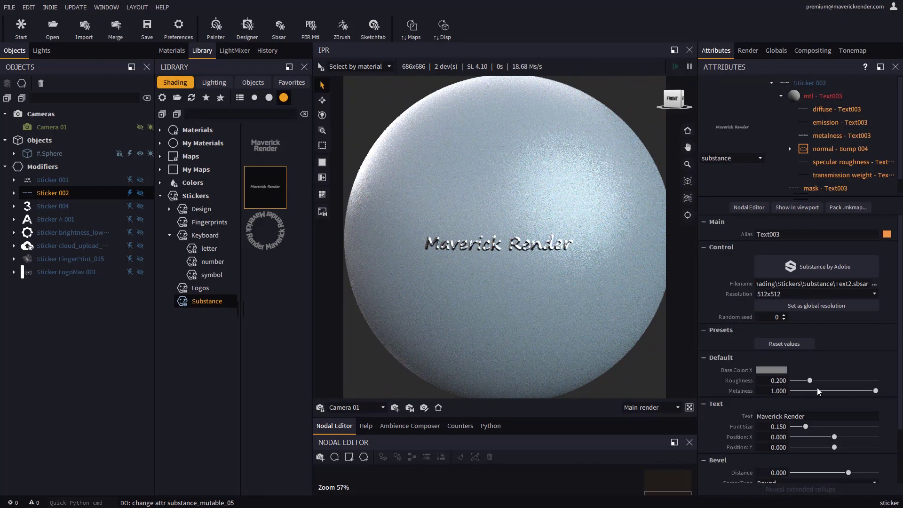
scroll(809, 376, down, 3)
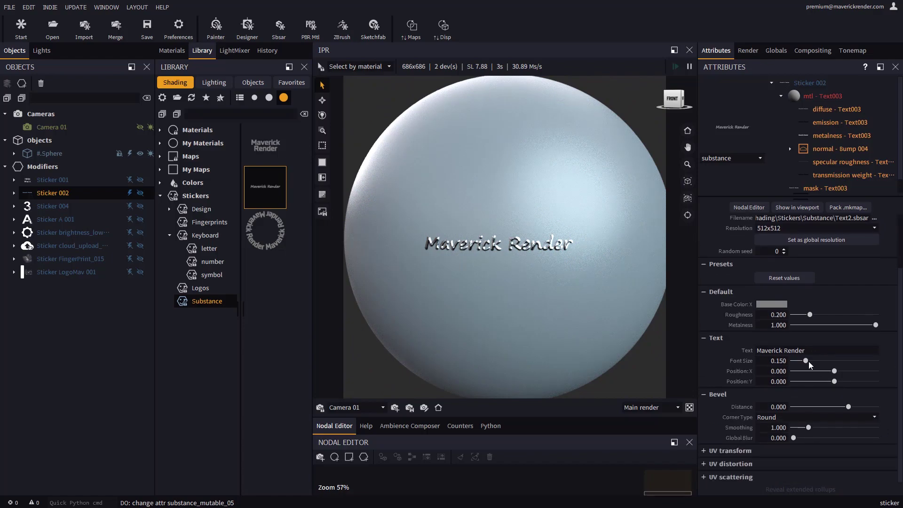
drag(809, 361, 808, 361)
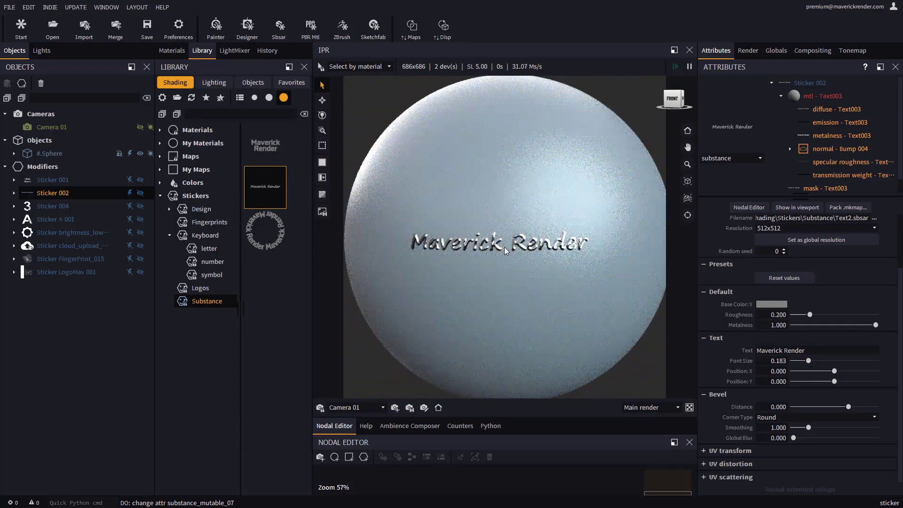
Add the circular Maverick Render text sticker at the sphere's center with a linked real size of 9.139 cm and its viewport gizmo hidden
click(265, 231)
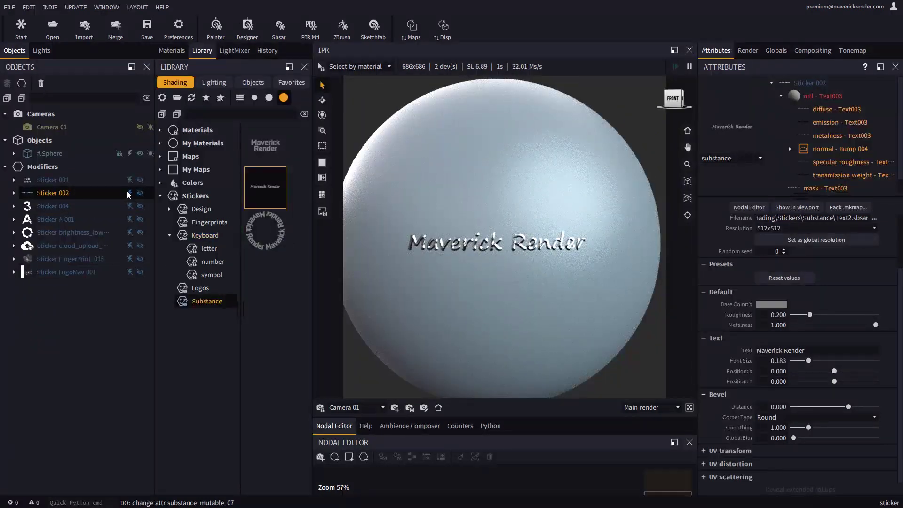
drag(266, 233, 485, 242)
click(461, 293)
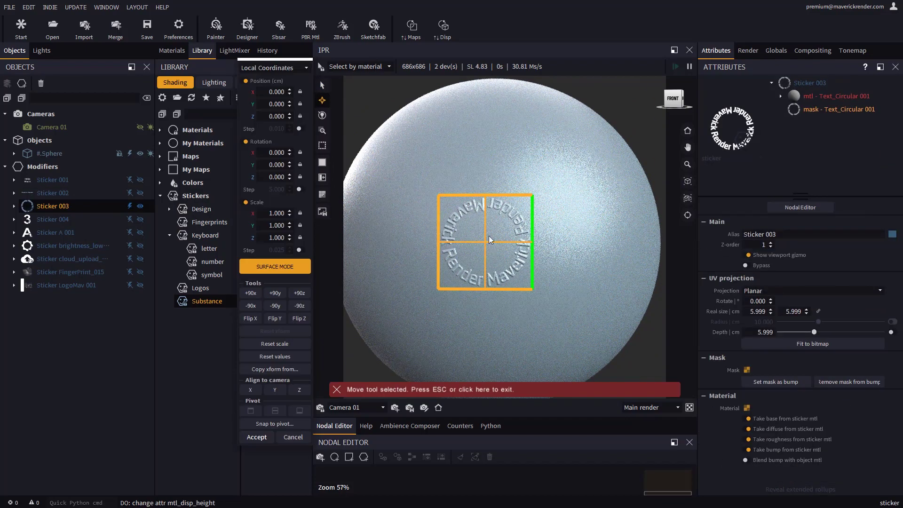
click(269, 438)
click(818, 311)
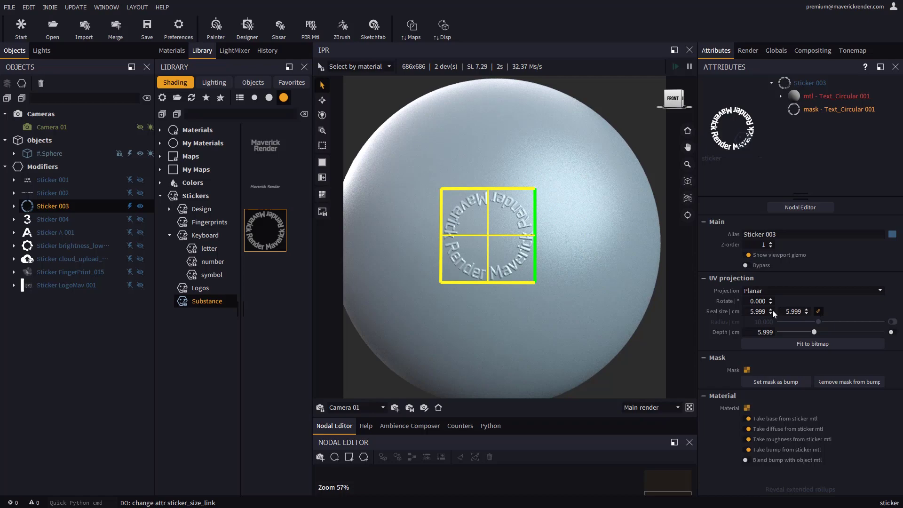
drag(771, 310, 792, 236)
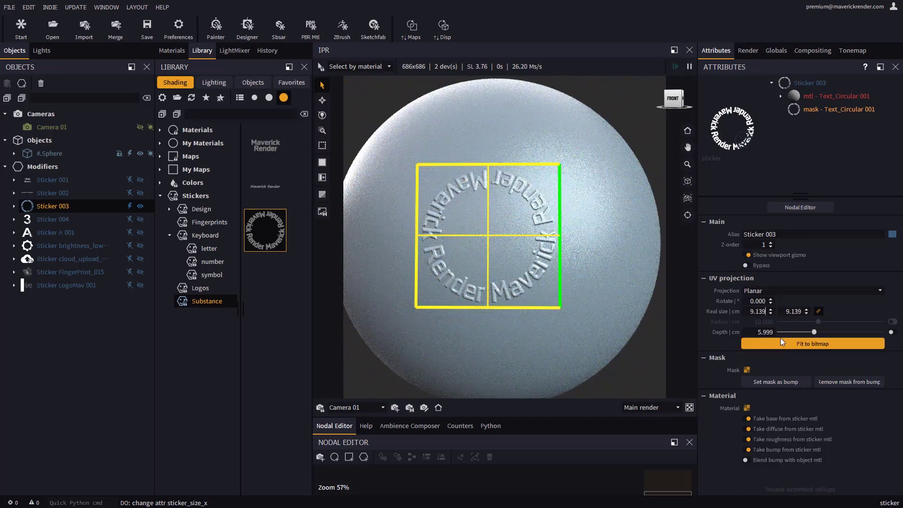
click(747, 254)
Set the Text 1 wording to "HELLO WORLD" in the Text_Circular 001 substance feeding the sticker material's diffuse channel
click(780, 96)
click(827, 109)
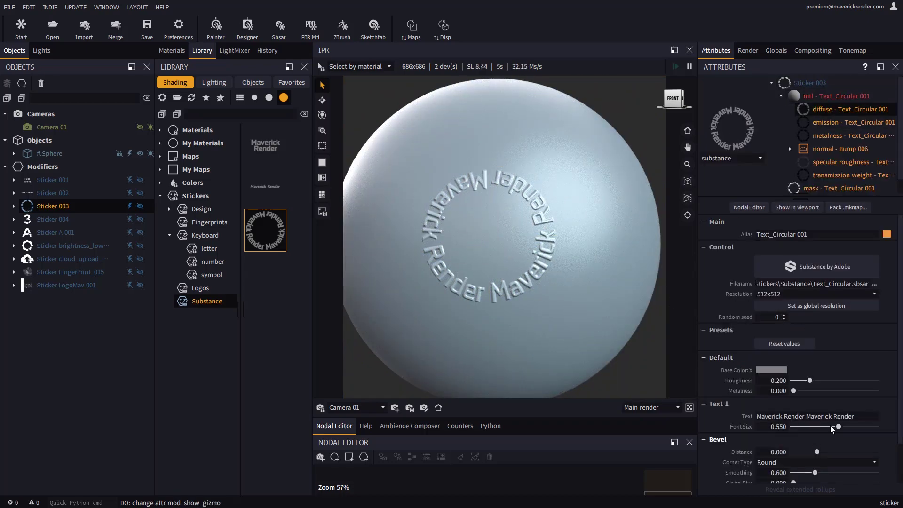
scroll(899, 383, down, 1)
drag(860, 371, 705, 367)
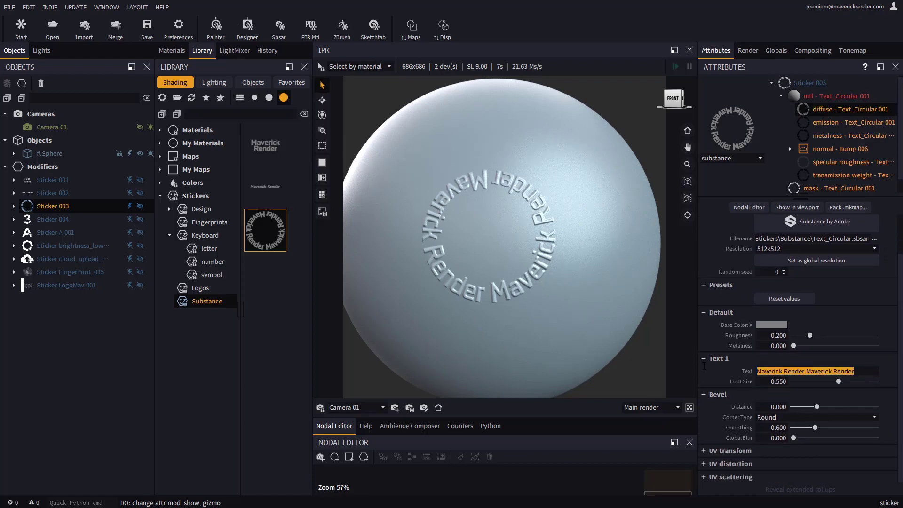
text(HELLO WORLD)
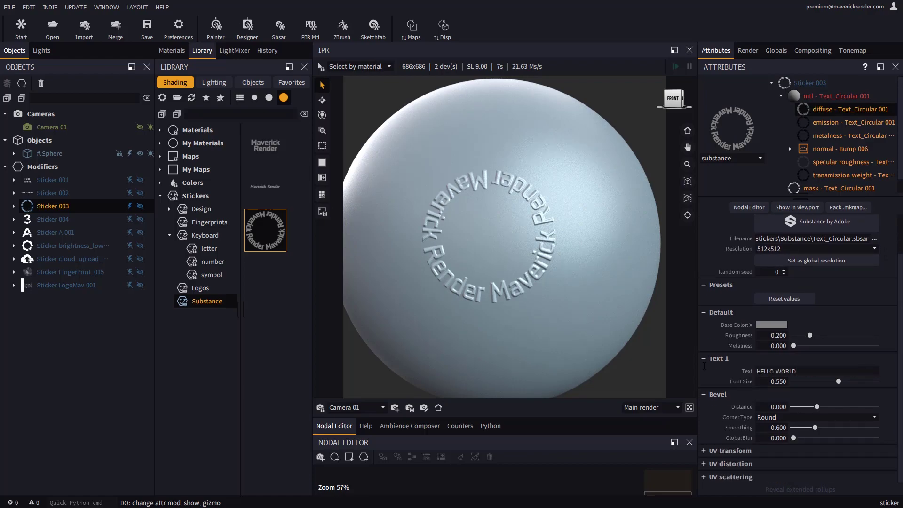
key(Return)
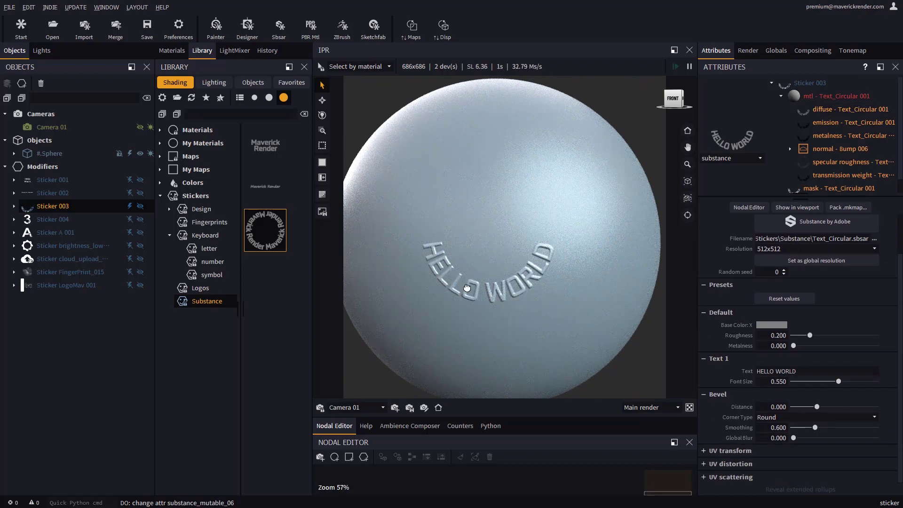
Raise the circular text substance's resolution to 2048x2048
scroll(466, 287, up, 5)
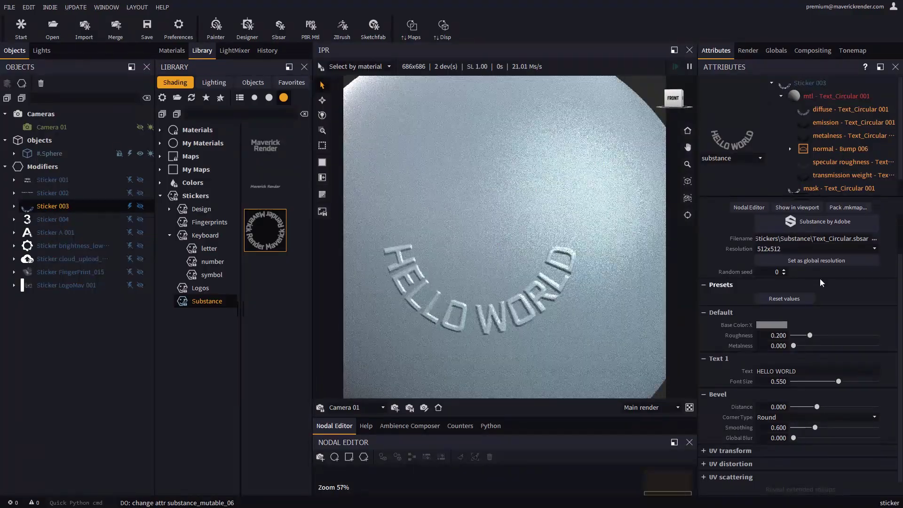
click(815, 249)
click(790, 268)
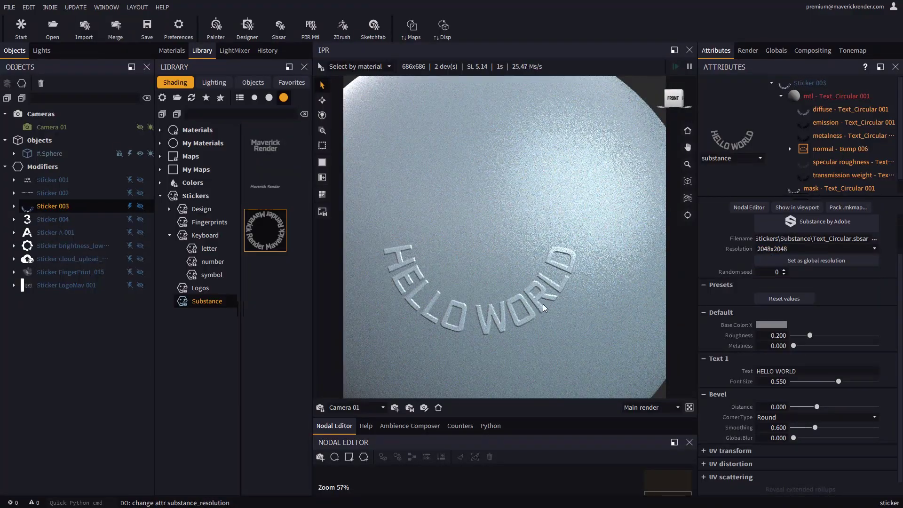
Change the circular text's base color to red with saturation 181 and value 199
click(772, 325)
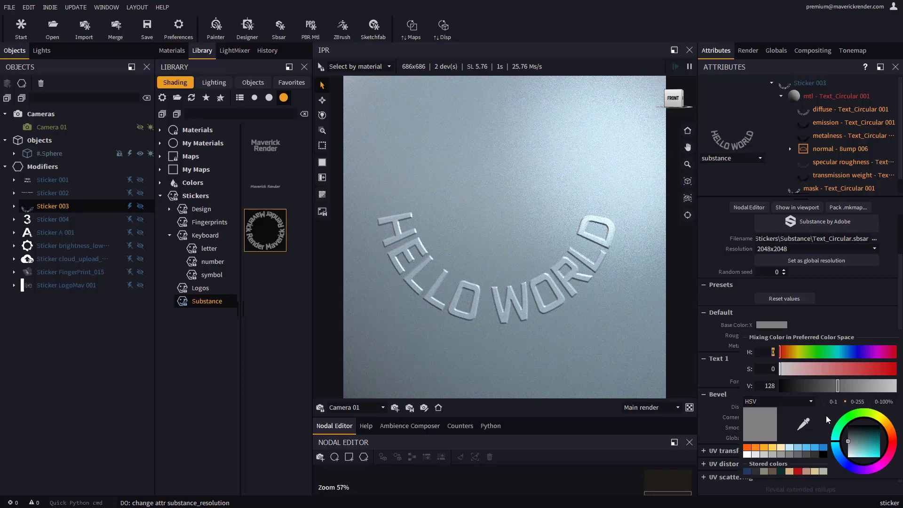
click(863, 369)
click(871, 386)
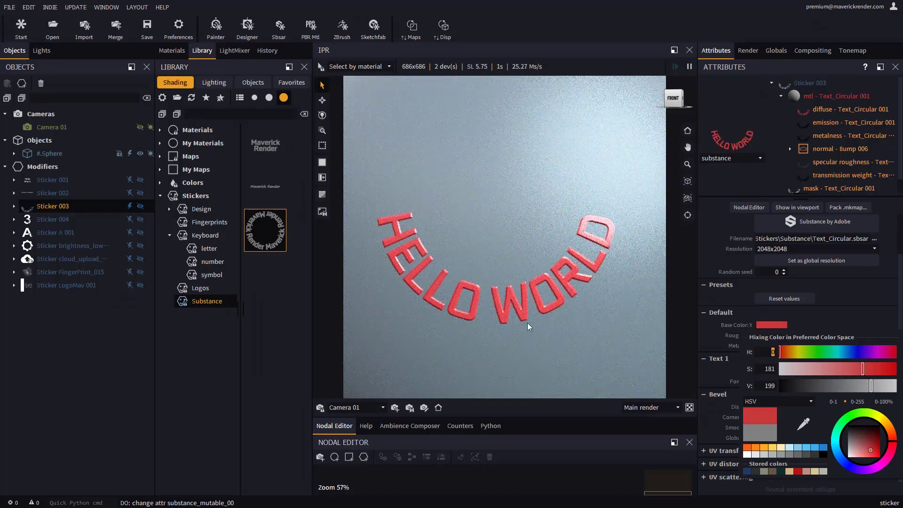
scroll(530, 324, down, 5)
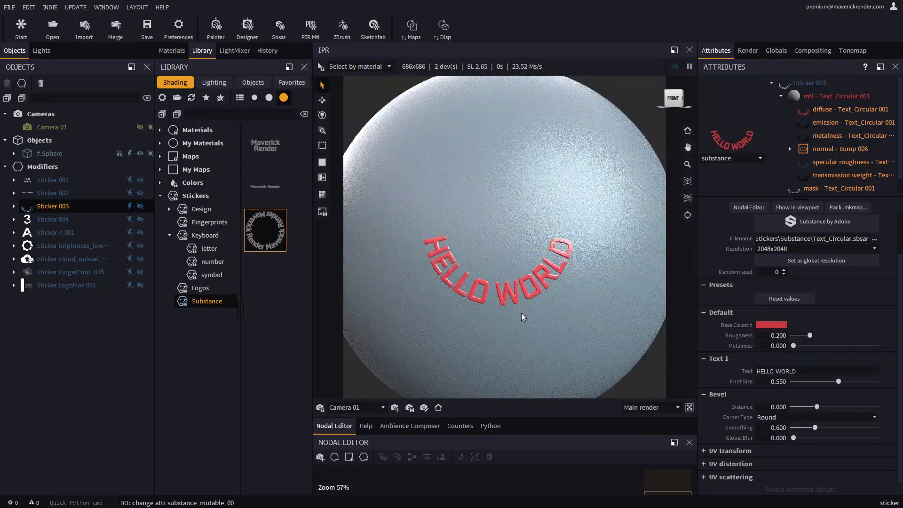
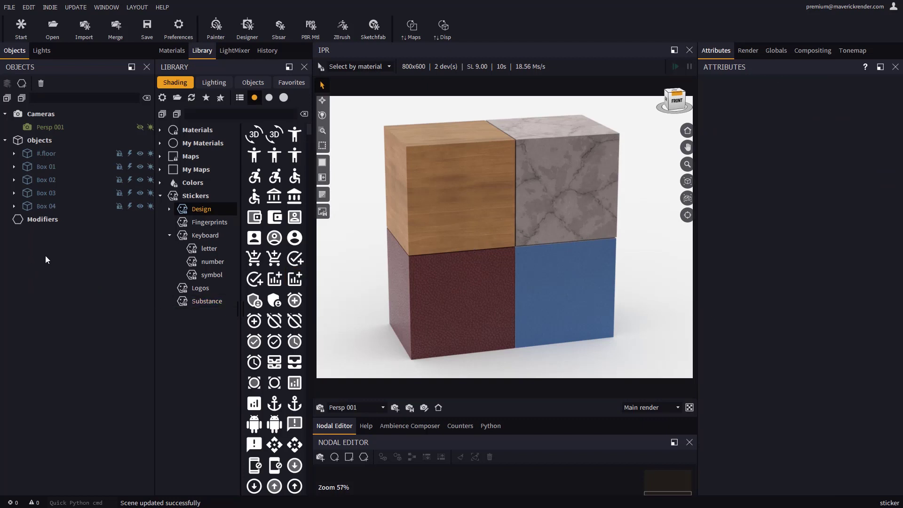
Create a new sticker modifier and place it on the front face of the wooden box
click(22, 84)
click(38, 125)
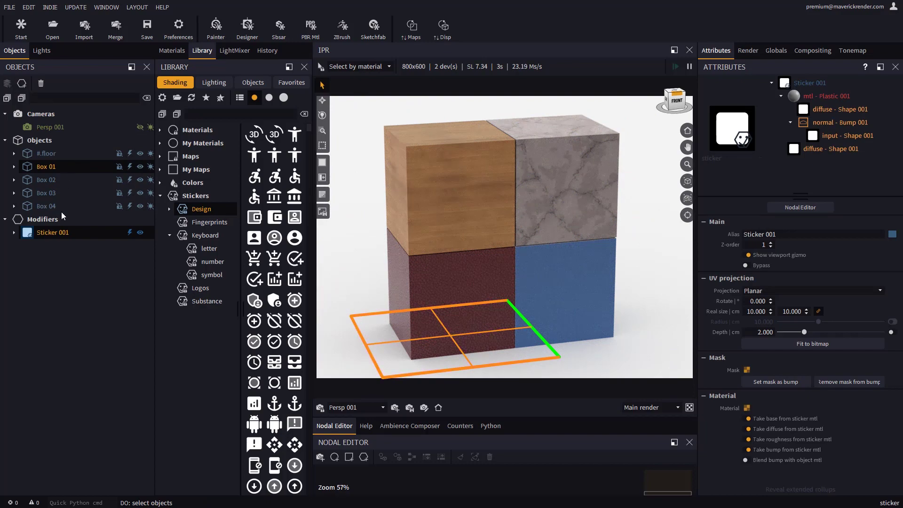
drag(49, 232, 447, 200)
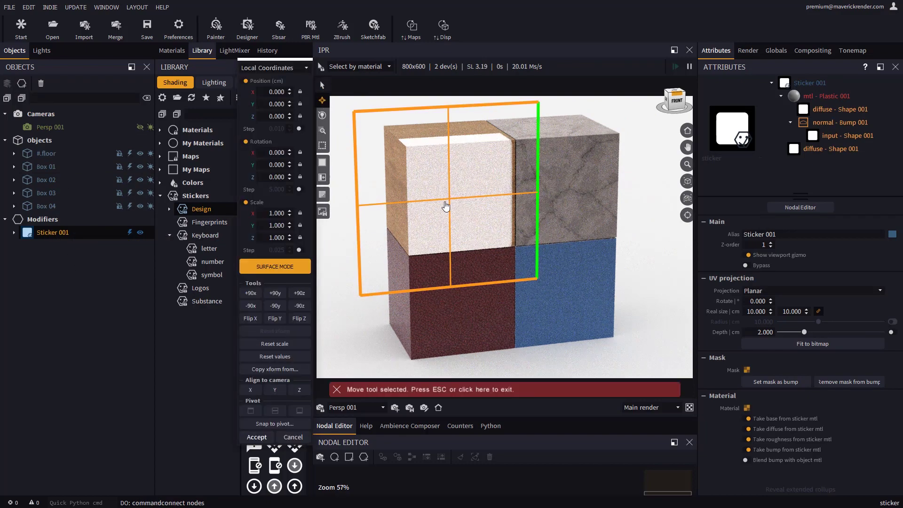
Shrink the sticker to a real size of 2.680 cm, center it on the wooden face and accept the placement
drag(771, 312, 784, 485)
drag(483, 209, 465, 197)
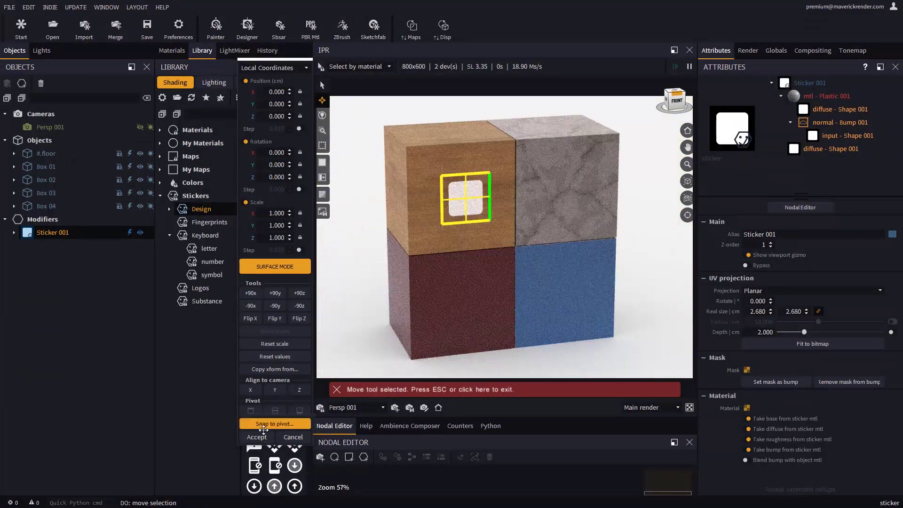
click(257, 437)
Open the Shape 001 map in the sticker material's diffuse channel and adjust its polygon side count, ending at 4
scroll(496, 230, up, 4)
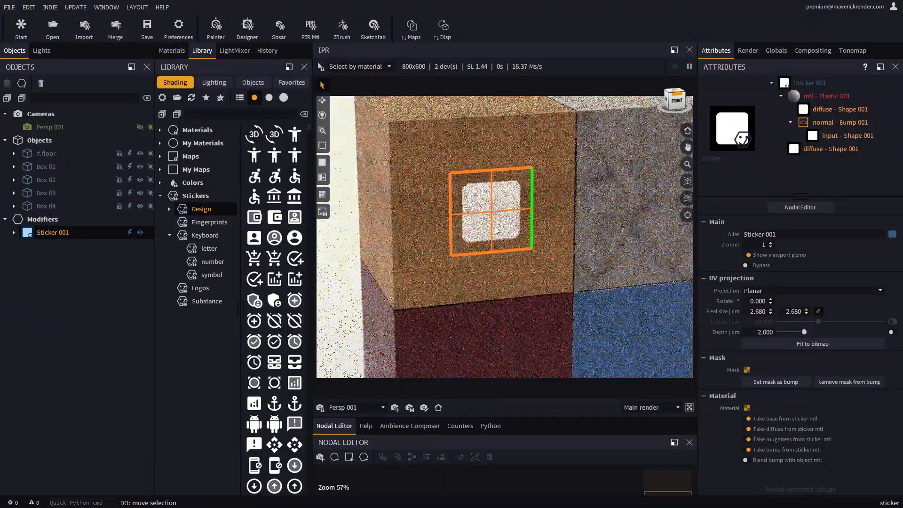
scroll(496, 228, up, 2)
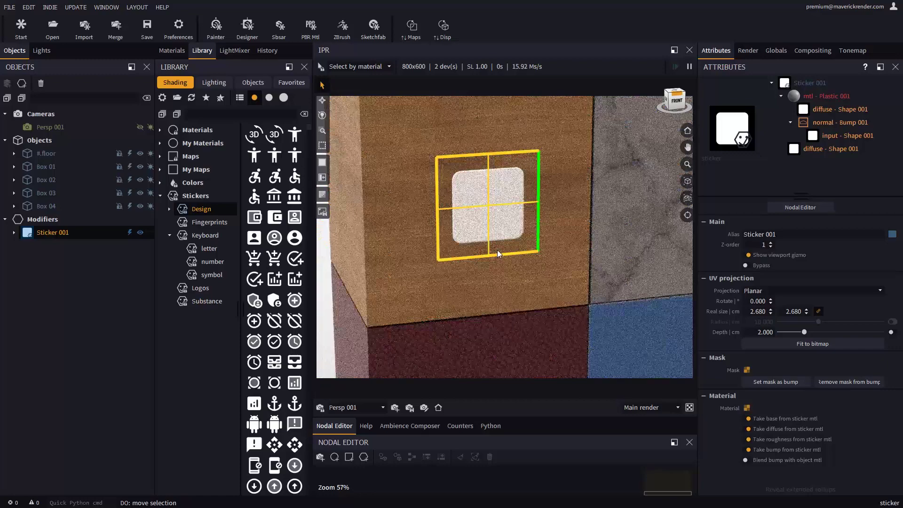
middle_drag(500, 251, 488, 245)
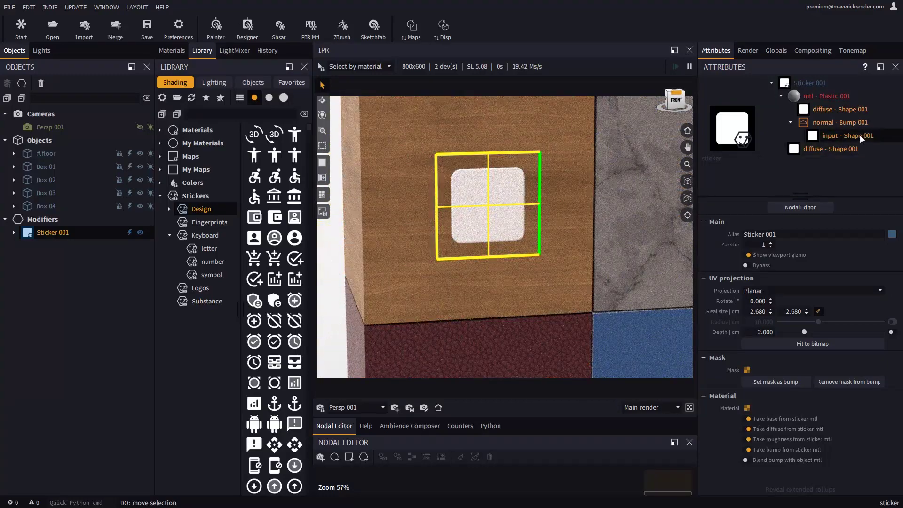
click(825, 110)
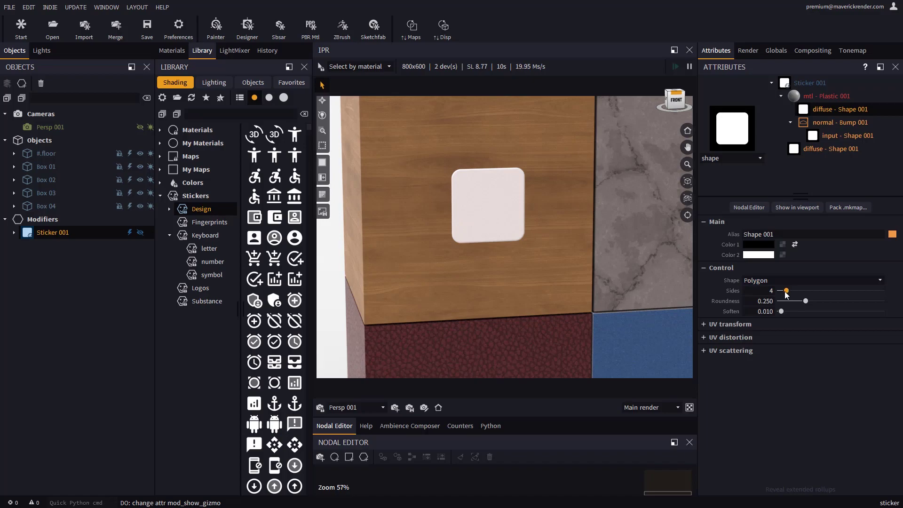
mouse_move(787, 294)
mouse_down()
mouse_move(822, 296)
mouse_move(785, 294)
mouse_up()
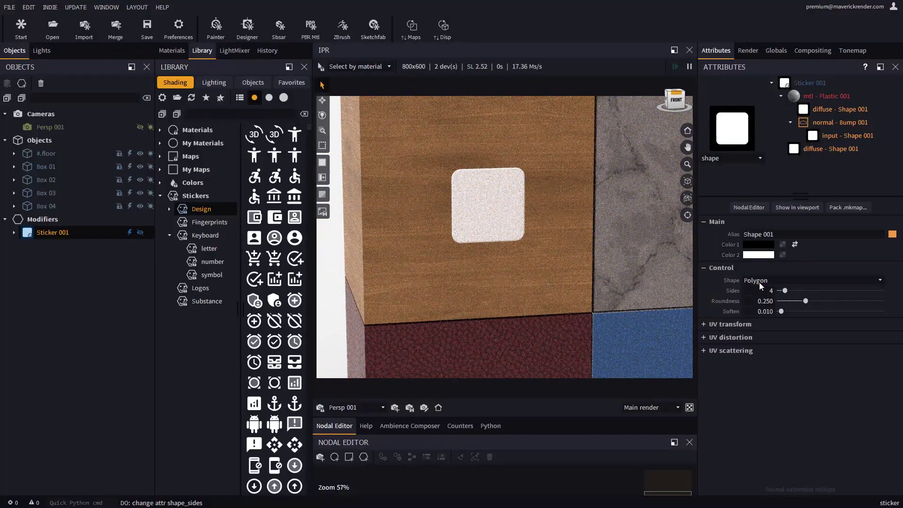
Try the Circle shape on the sticker's shape map, return it to Polygon, and set roundness to 0.330 and soften to 0.065
click(758, 282)
click(752, 306)
click(775, 280)
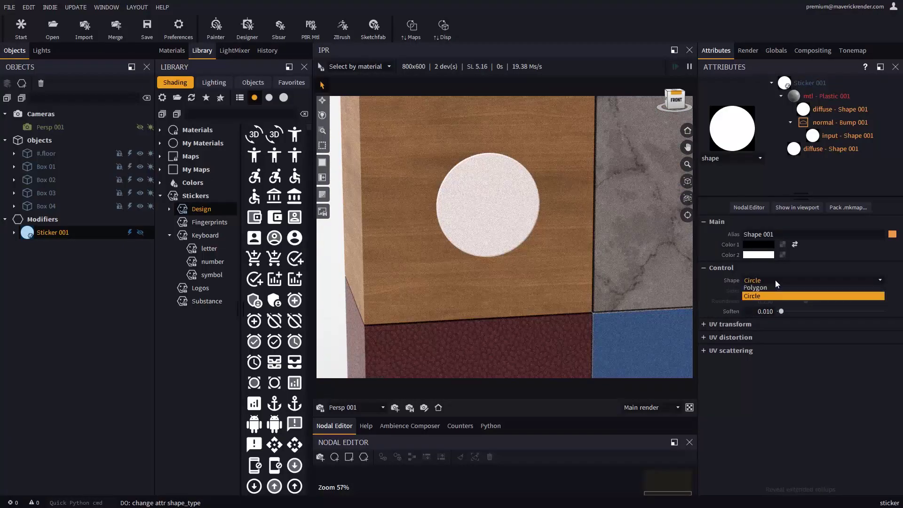
click(781, 297)
mouse_move(801, 302)
mouse_down()
mouse_move(821, 302)
mouse_move(786, 311)
mouse_up()
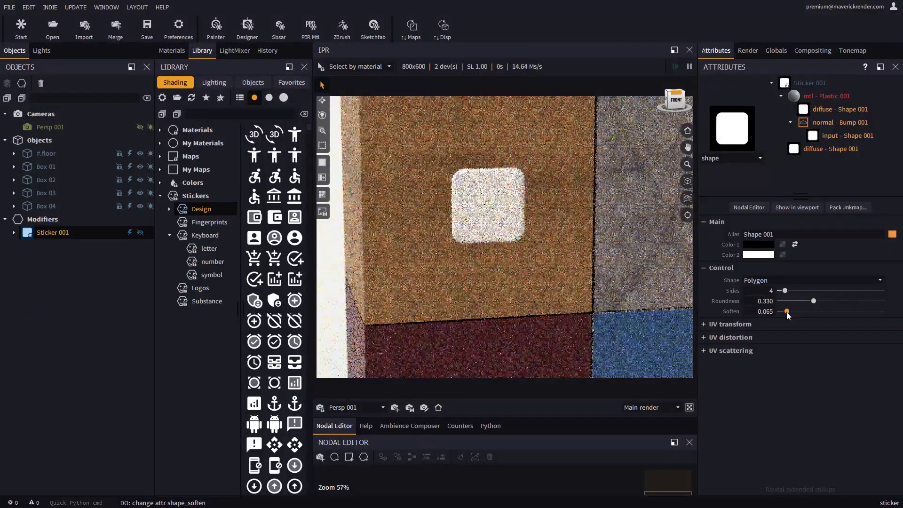
Change the sticker's material type from plastic to metal
scroll(510, 207, up, 2)
alt+drag(509, 207, 497, 210)
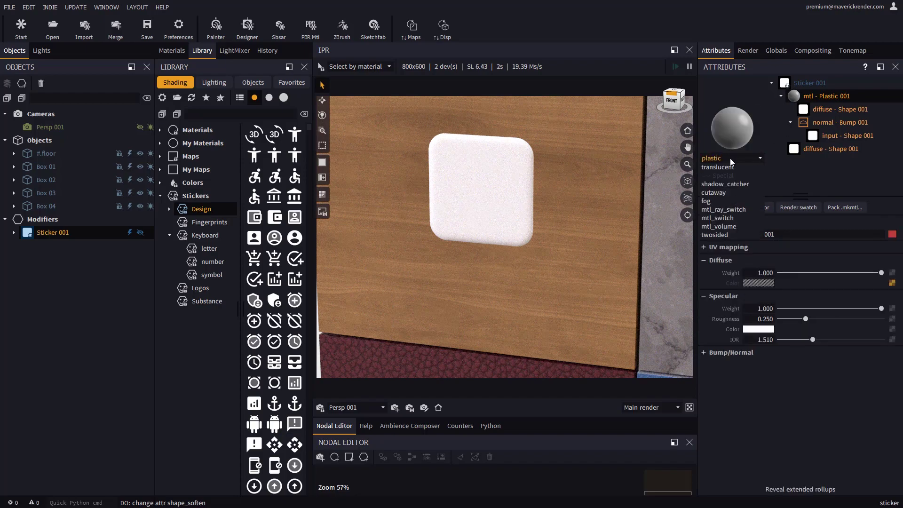
click(730, 158)
click(715, 253)
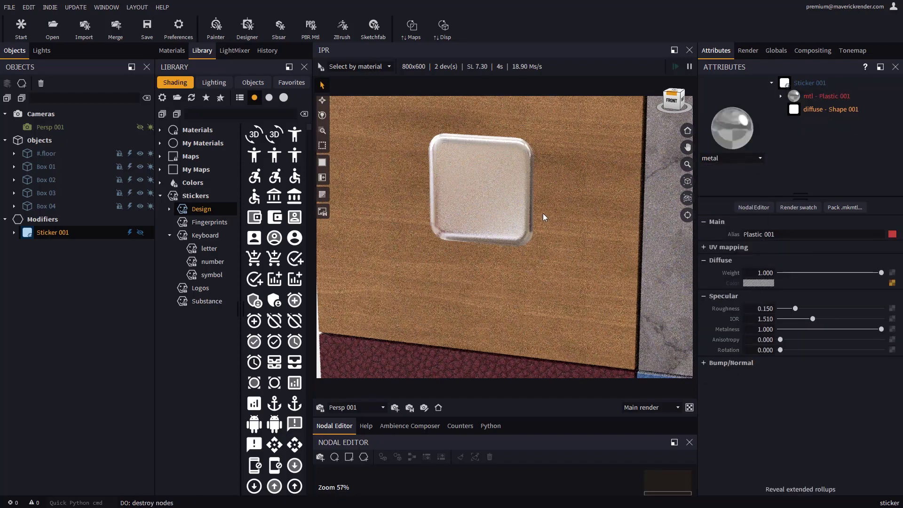
scroll(509, 212, down, 2)
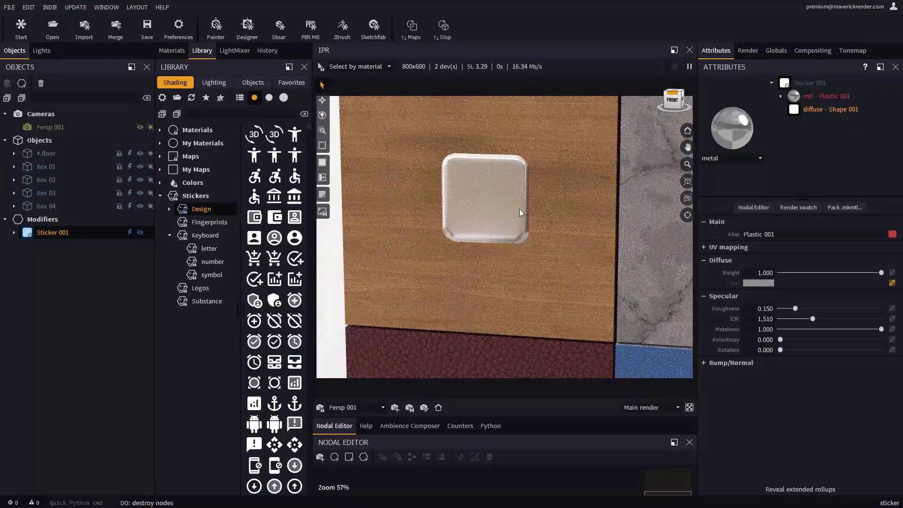
Set the shape map's roundness to 0.507 and soften to 0.009
click(821, 110)
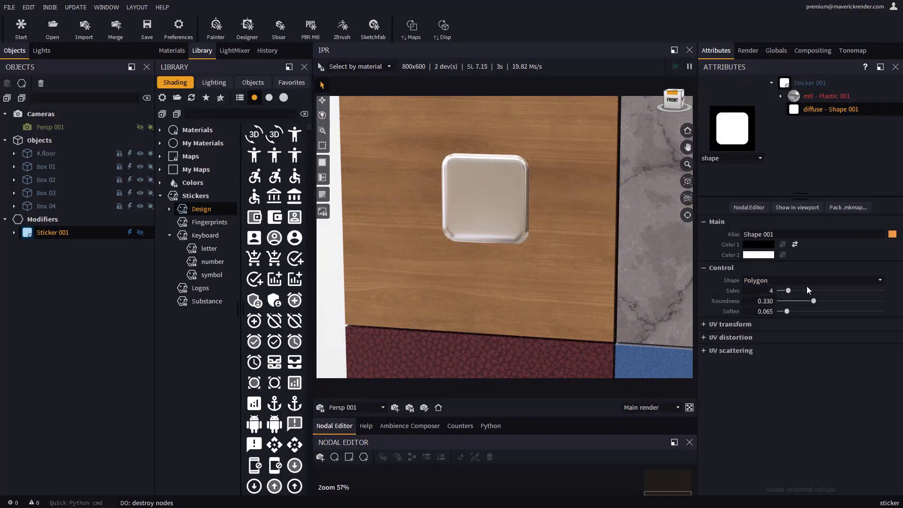
drag(791, 313, 833, 303)
scroll(502, 256, down, 2)
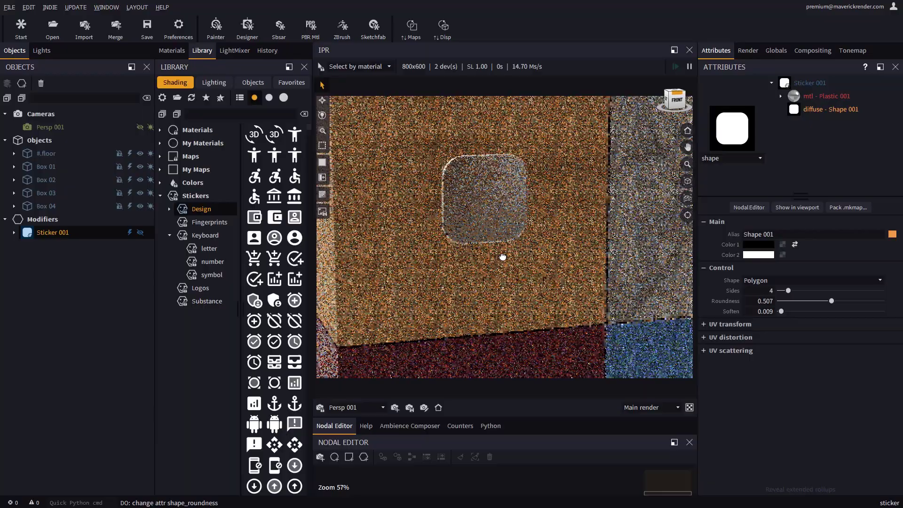
Duplicate the sticker without its material, place the copy on the front of the marble box and accept the placement
drag(499, 255, 486, 241)
middle_drag(486, 240, 459, 207)
scroll(487, 234, down, 1)
scroll(464, 226, down, 1)
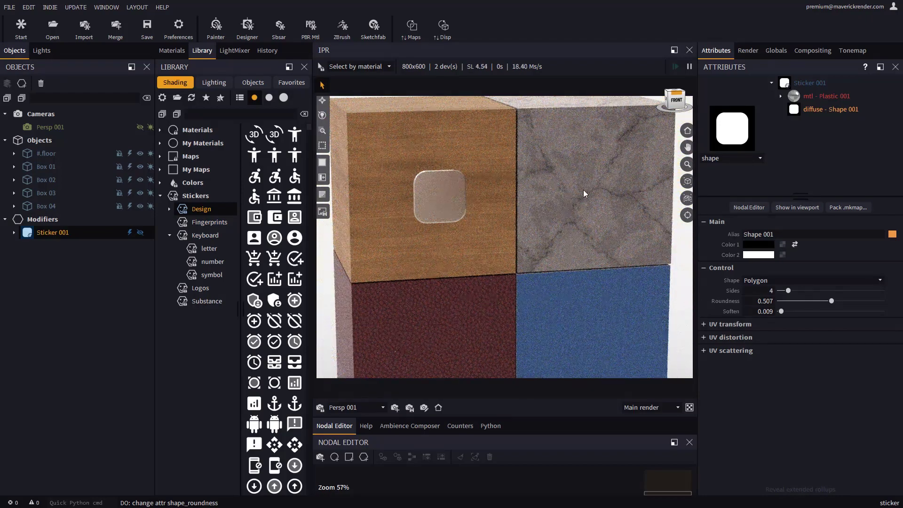
right_click(61, 233)
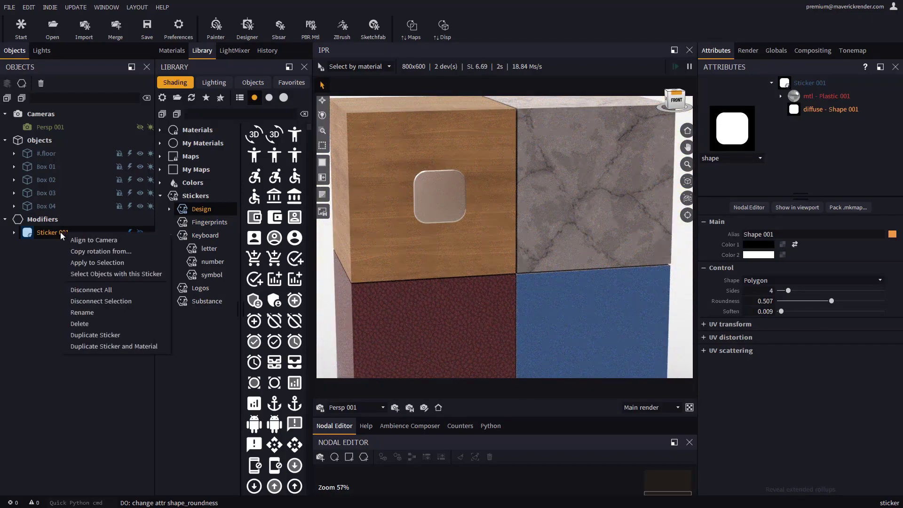
click(95, 337)
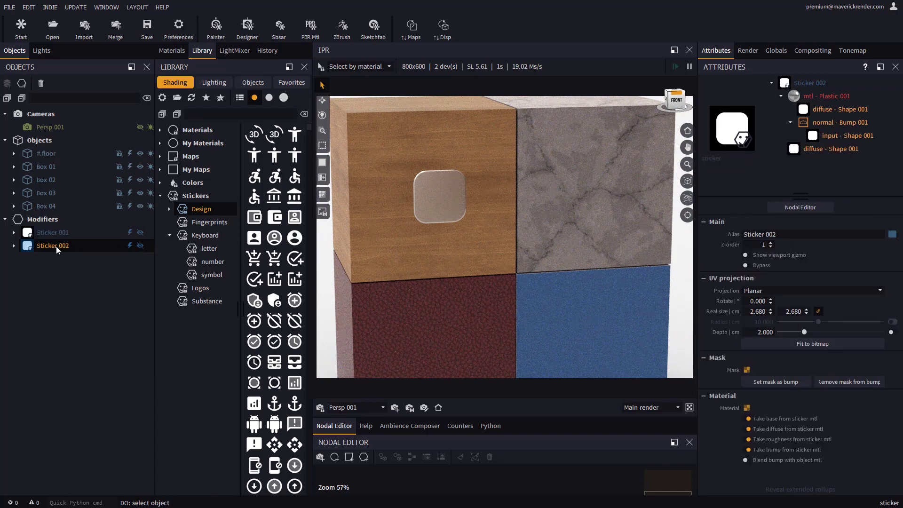
drag(55, 247, 585, 198)
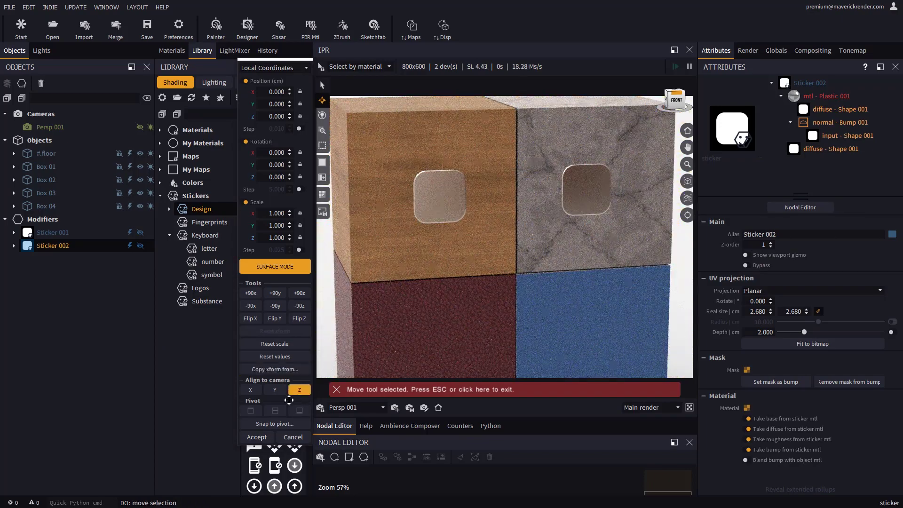
click(257, 437)
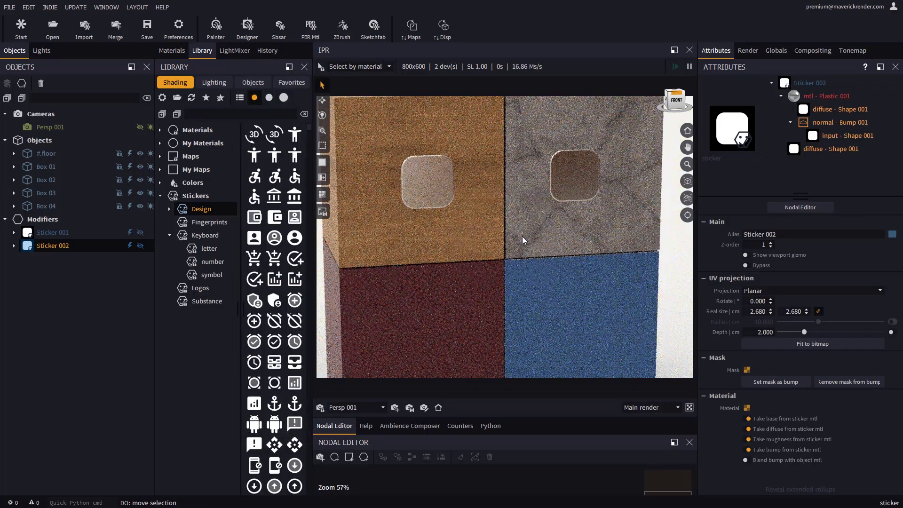
Duplicate the marble box's sticker together with its material, place the copy on the red leather box and accept the placement
drag(522, 237, 489, 264)
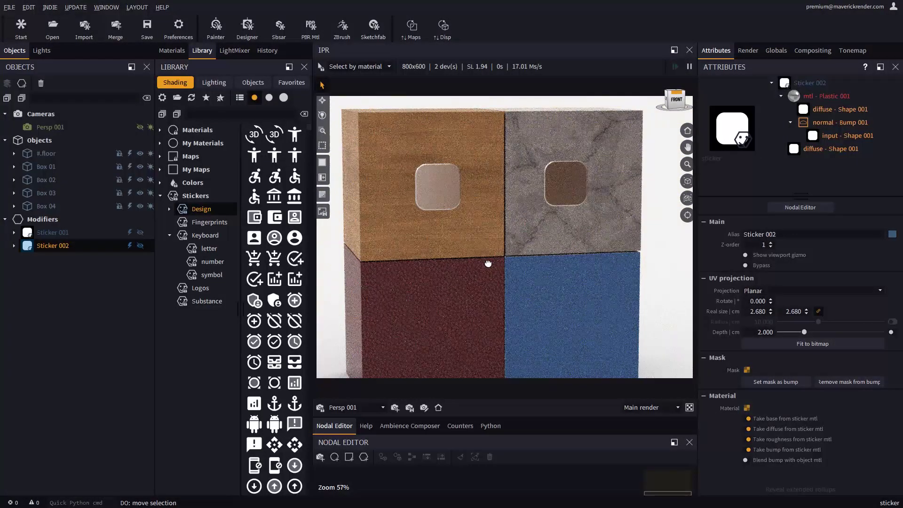
right_click(61, 245)
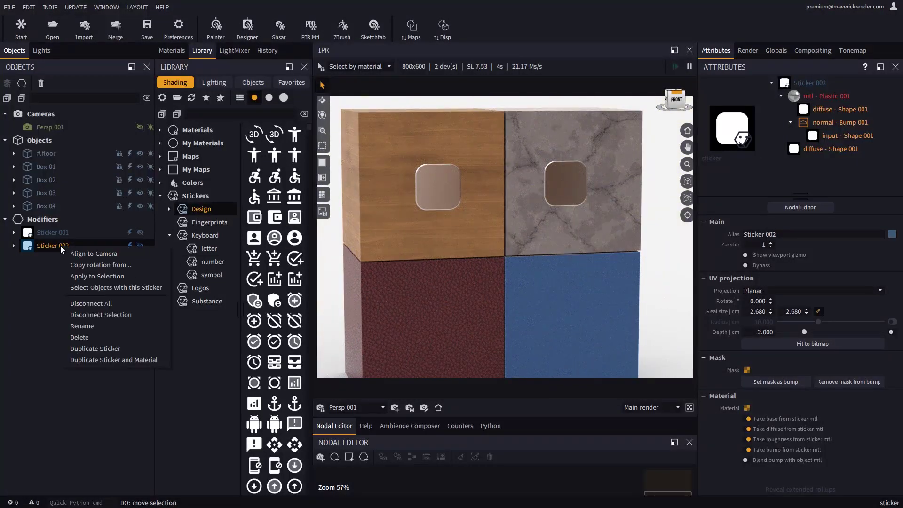
click(103, 359)
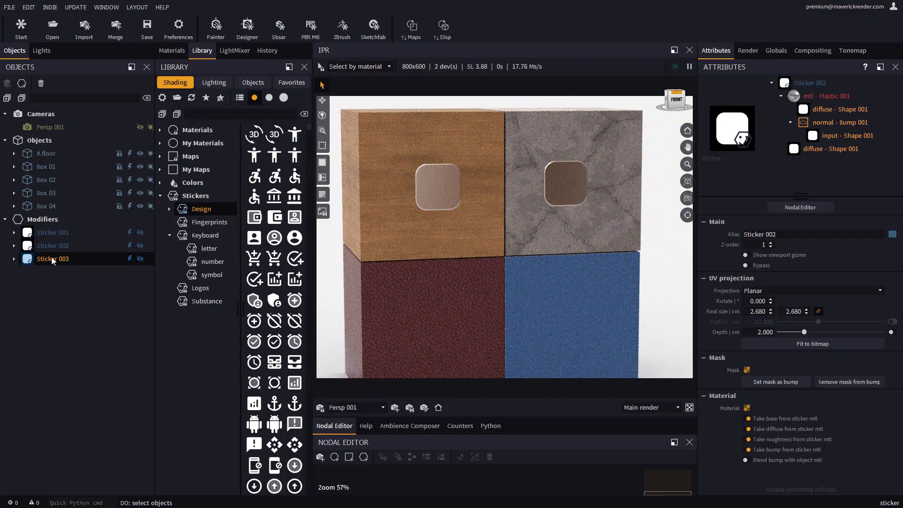
drag(50, 258, 445, 316)
click(256, 437)
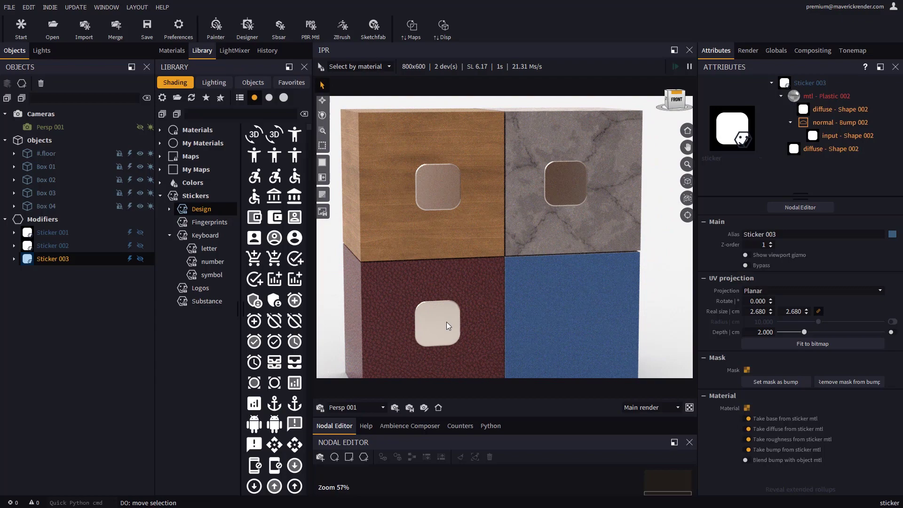
Disconnect the diffuse map from the leather box sticker's material, give it a saturated red diffuse color and adjust the diffuse weight
click(811, 93)
drag(882, 272, 803, 278)
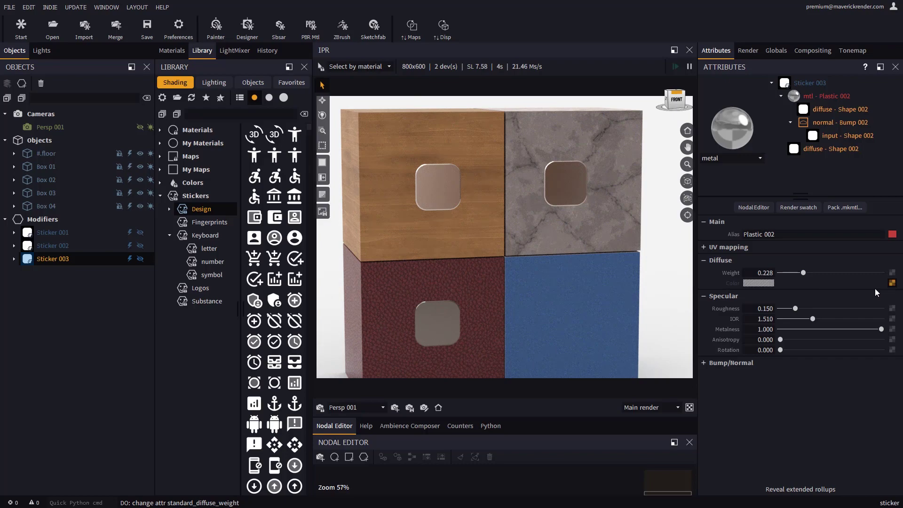
click(892, 283)
click(764, 283)
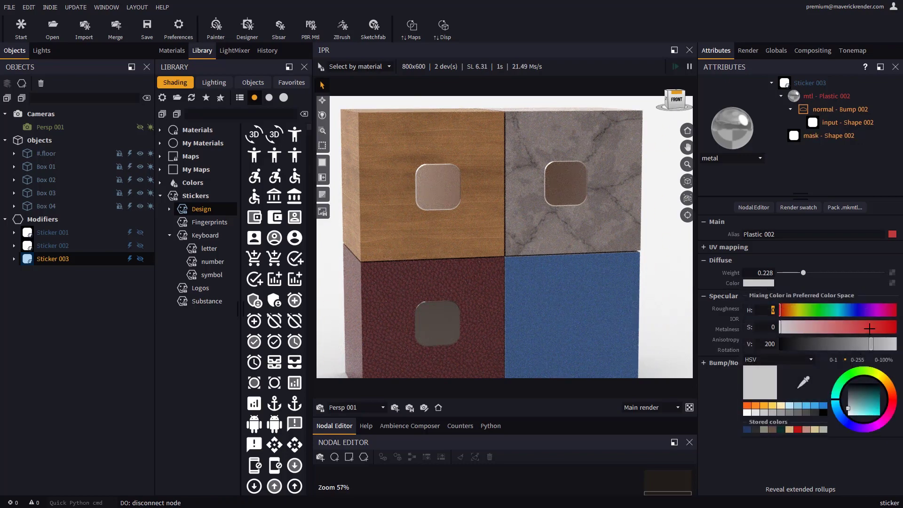
click(868, 328)
drag(802, 273, 840, 273)
alt+drag(439, 301, 470, 309)
alt+middle_drag(471, 308, 475, 280)
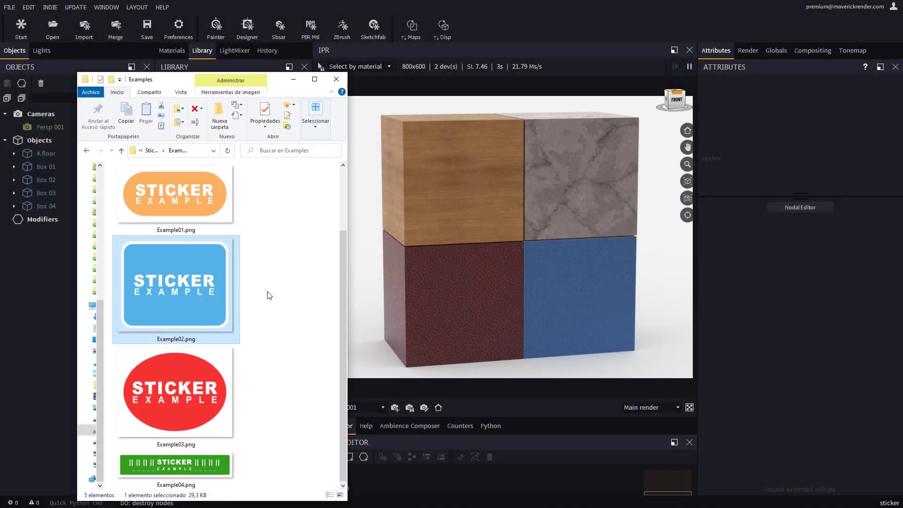
Bring Example03.png from the Examples folder onto the wooden box as a sticker modifier
click(269, 295)
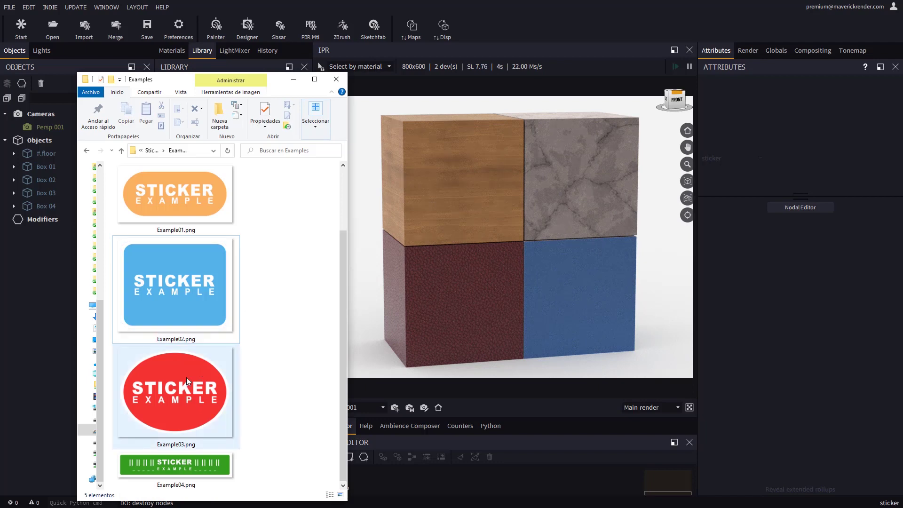
drag(170, 384, 472, 205)
click(538, 210)
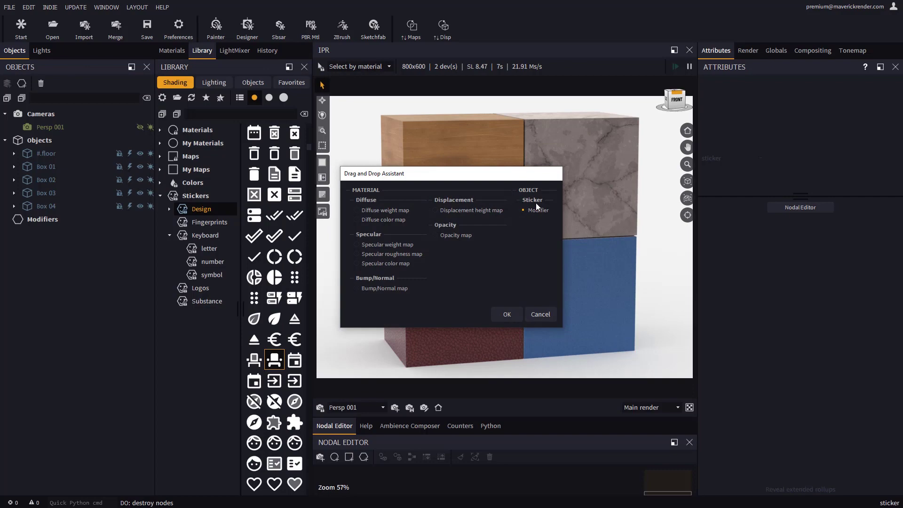
click(507, 314)
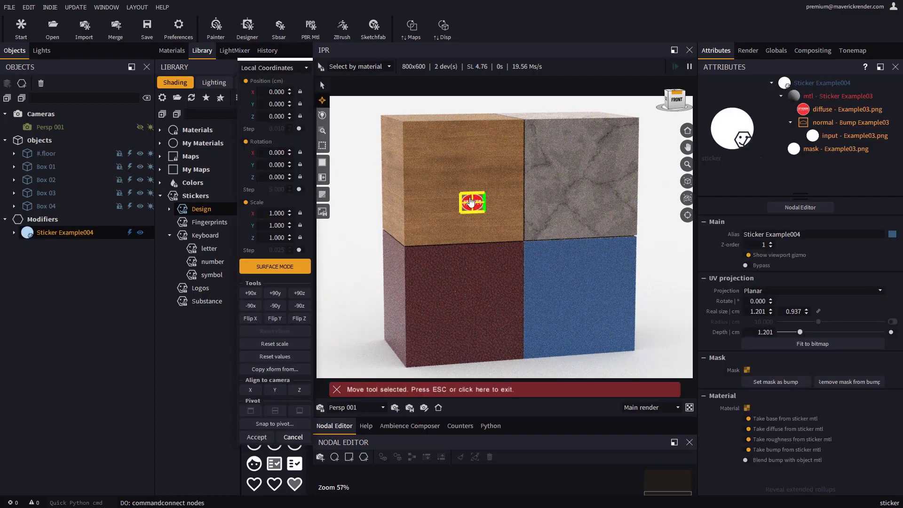
Hide the new sticker's viewport gizmo, enlarge it to 5.441 by 4.247 cm, reposition it on the wooden box and accept
drag(471, 202, 466, 198)
click(748, 255)
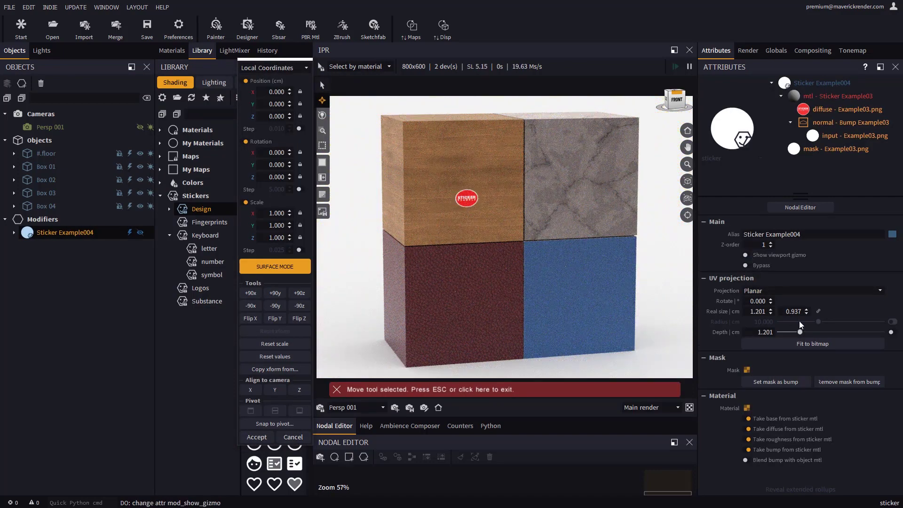
drag(770, 310, 792, 209)
drag(480, 201, 488, 202)
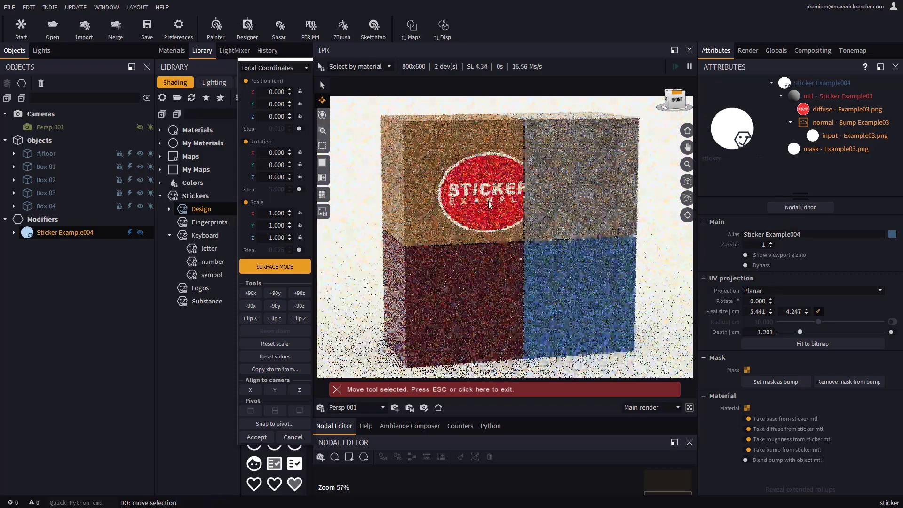
click(257, 437)
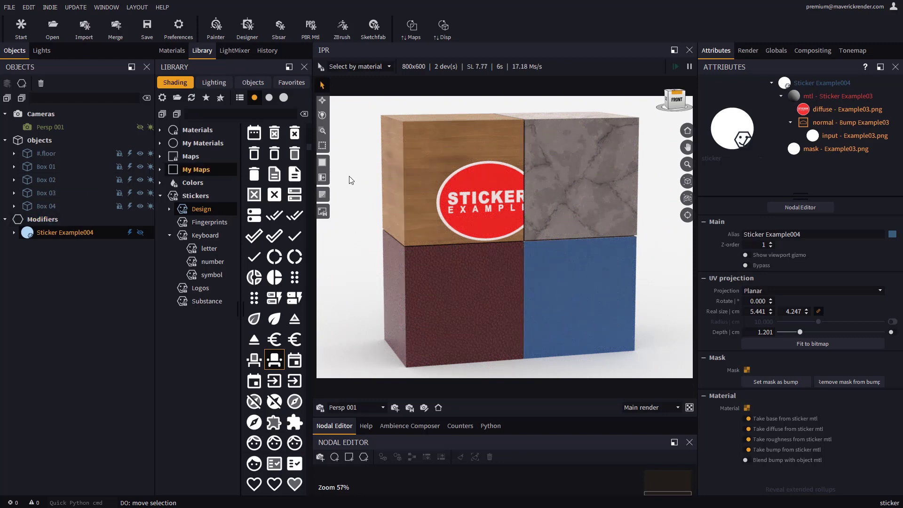
Apply the red sticker to the marble box too, move it across the seam between wood and marble and accept
click(572, 178)
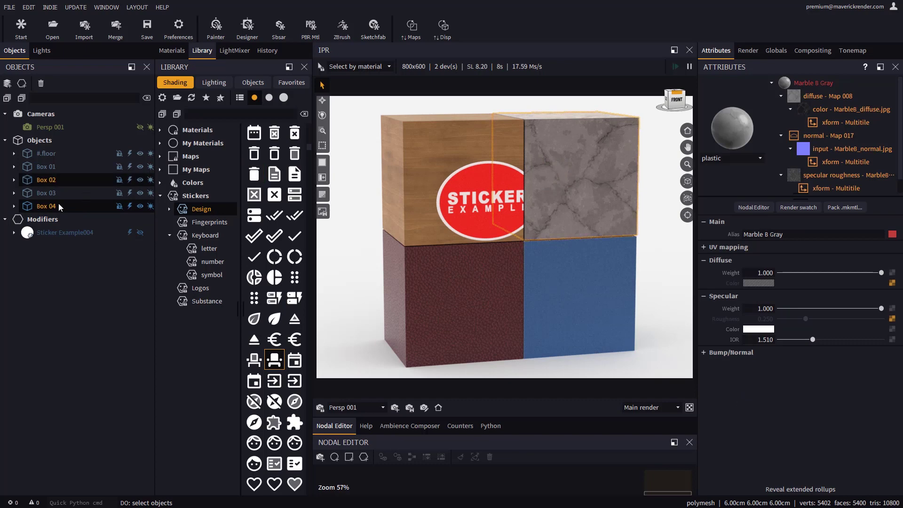
right_click(61, 234)
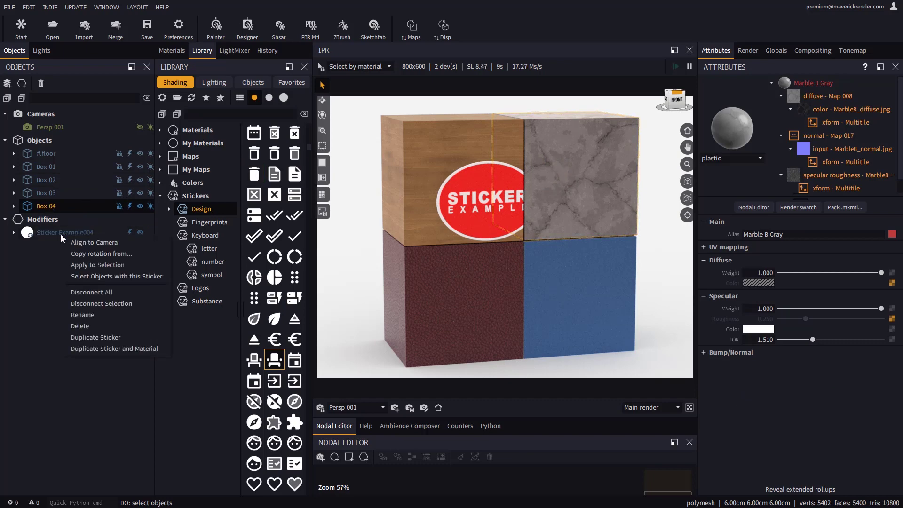
click(97, 265)
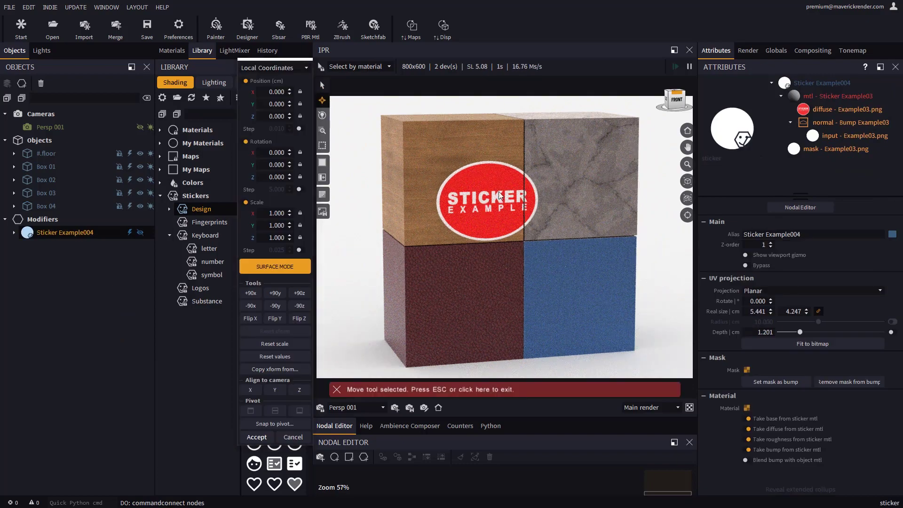
drag(499, 195, 530, 190)
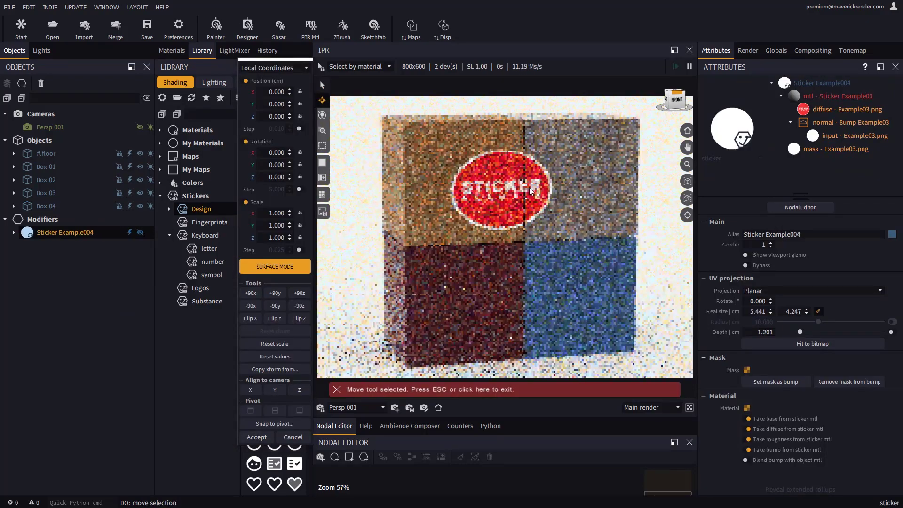
click(257, 437)
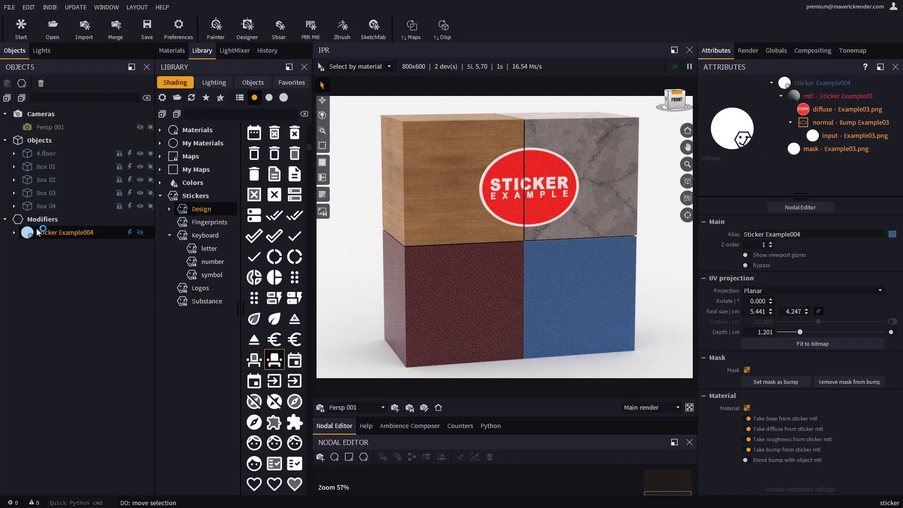
Place the red sticker on the red leather box, accept the placement, and apply it to the blue fabric box as well
drag(61, 232, 472, 271)
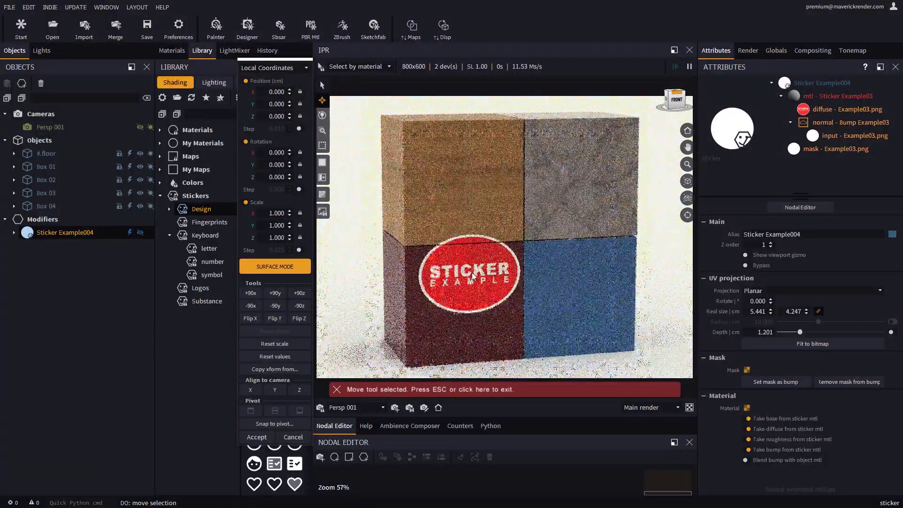
click(271, 441)
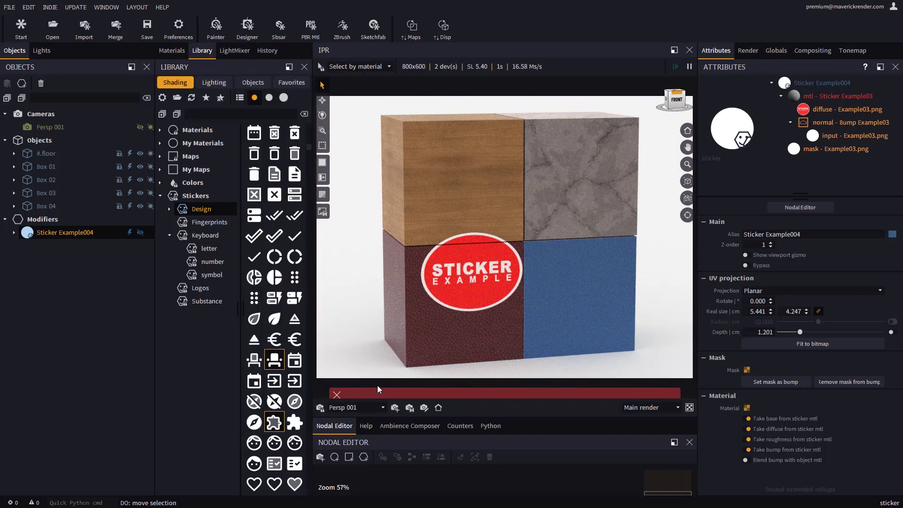
click(554, 281)
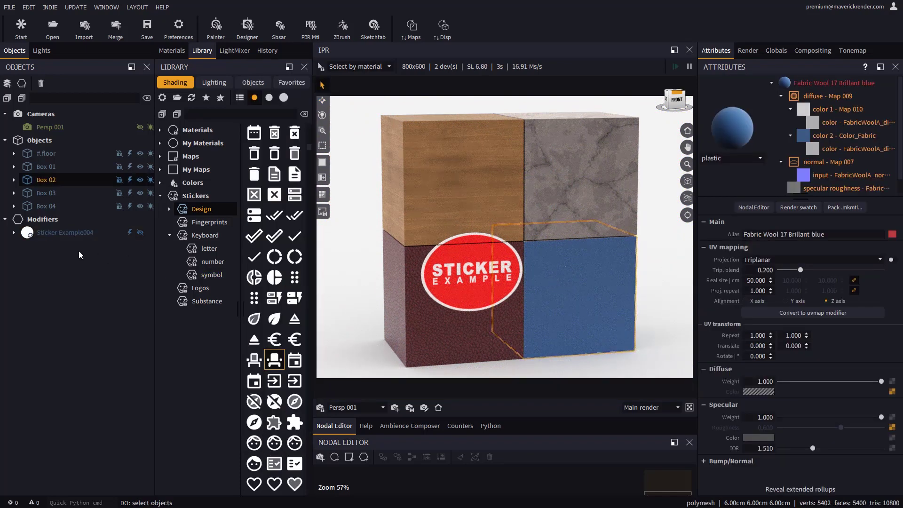
right_click(76, 231)
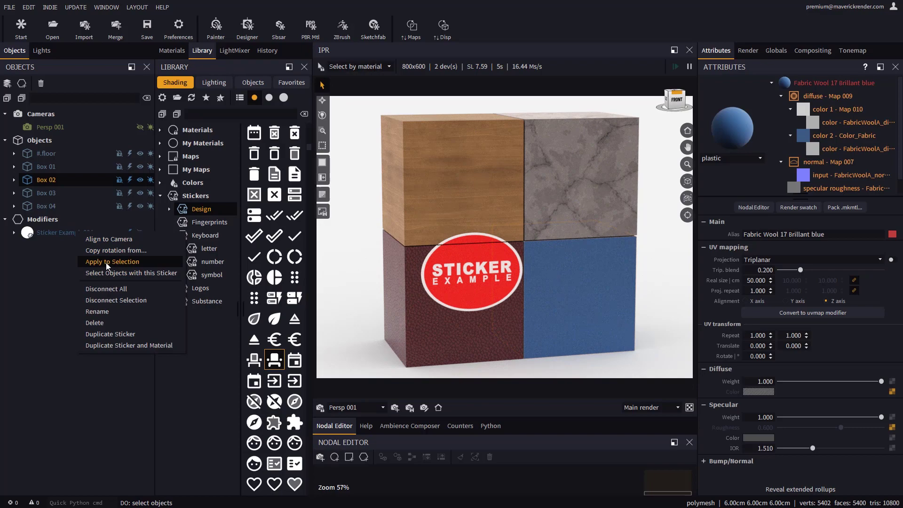
click(108, 261)
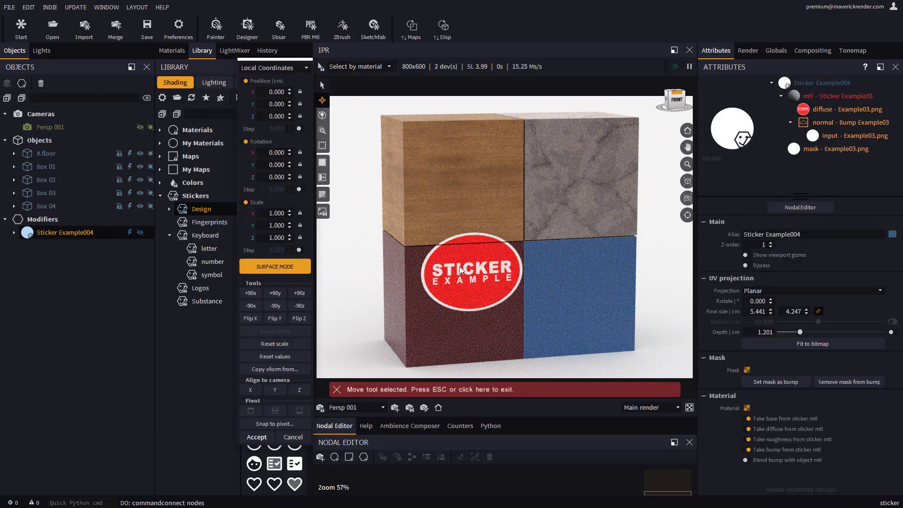
Center the red sticker on the junction of the four boxes, accept, and disconnect it from the blue fabric box
drag(543, 269, 522, 239)
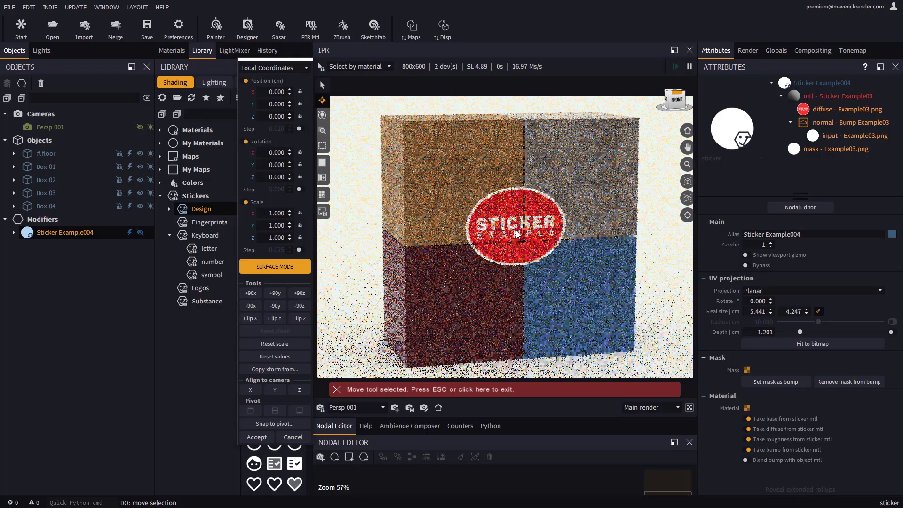
click(257, 436)
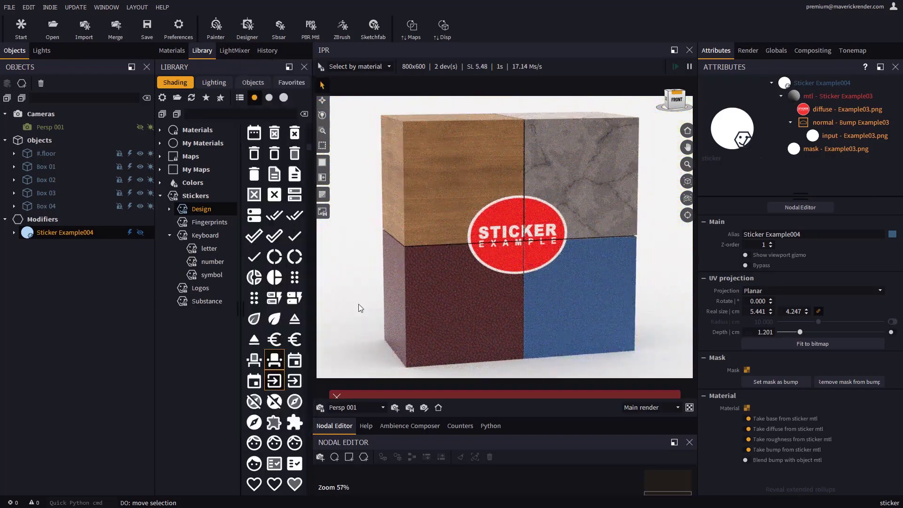
click(560, 294)
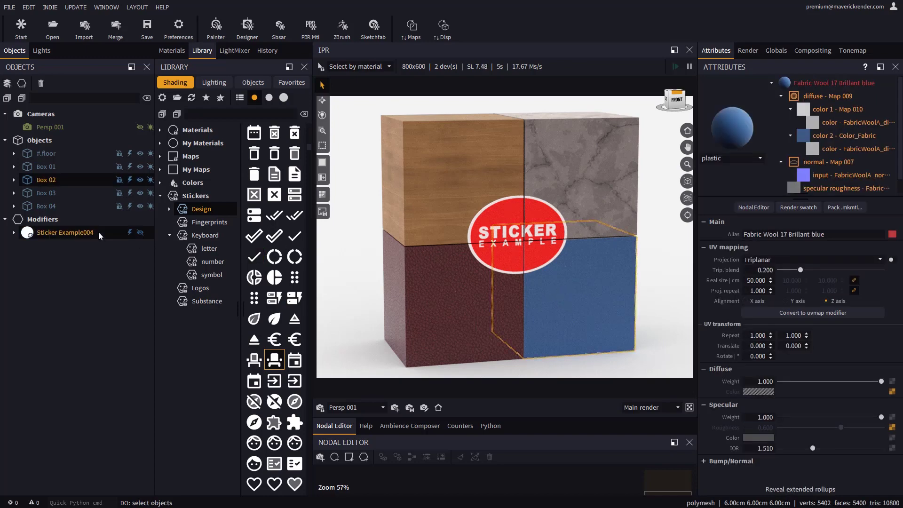
right_click(77, 233)
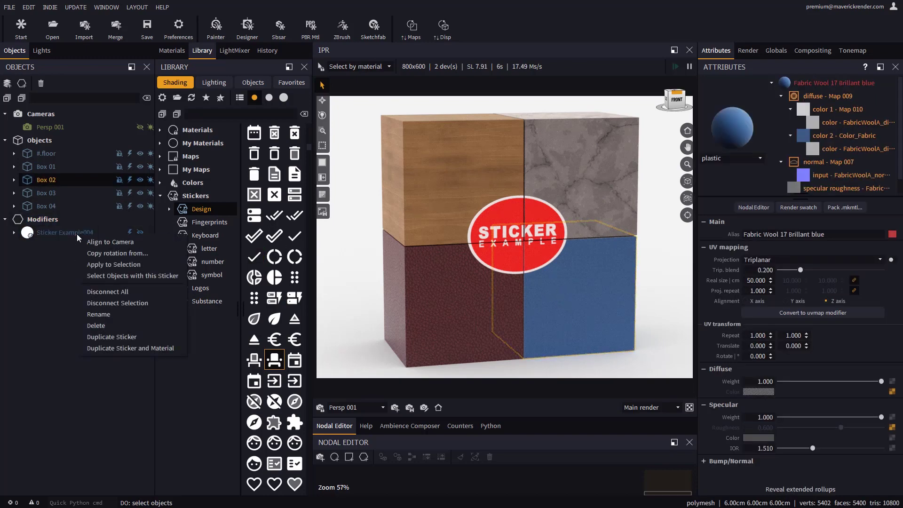
click(106, 303)
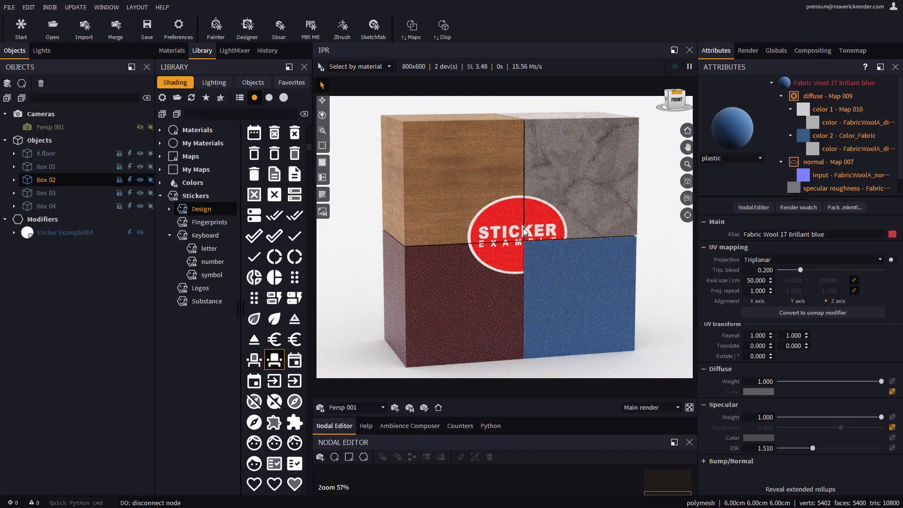
Reposition the red sticker slightly over the junction of the four boxes and accept the placement
click(481, 221)
key(m)
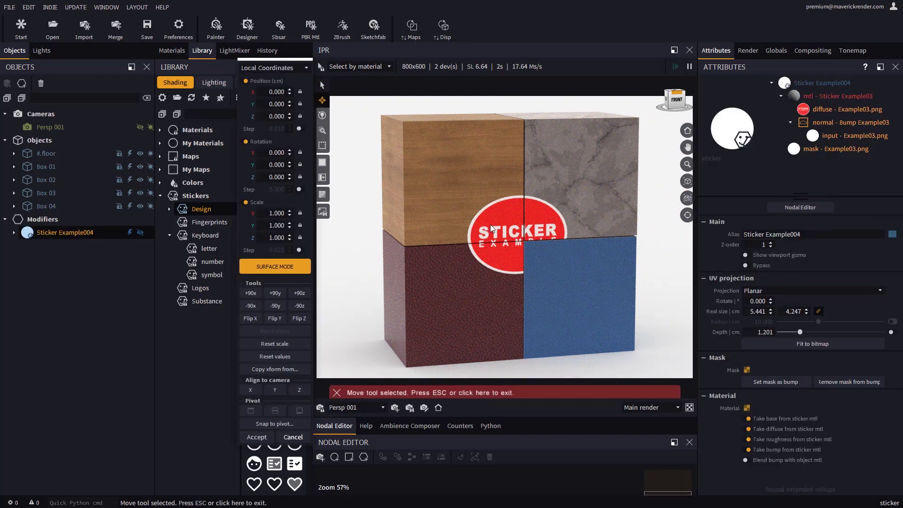
drag(481, 222, 520, 237)
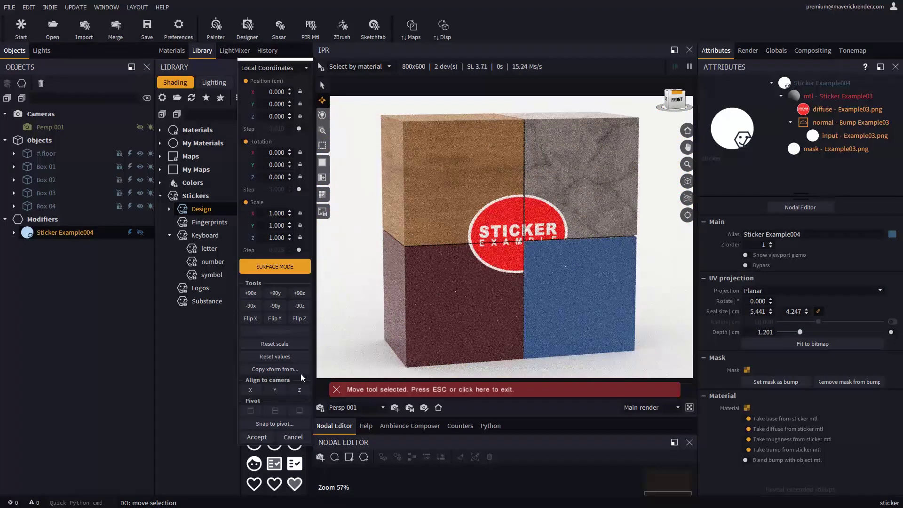
click(257, 436)
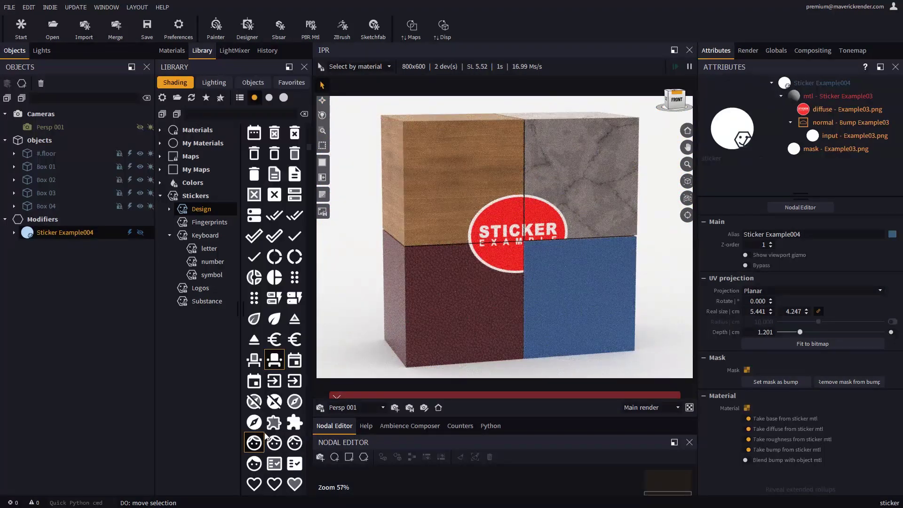
Disconnect the red sticker from all the boxes it is applied to
right_click(69, 233)
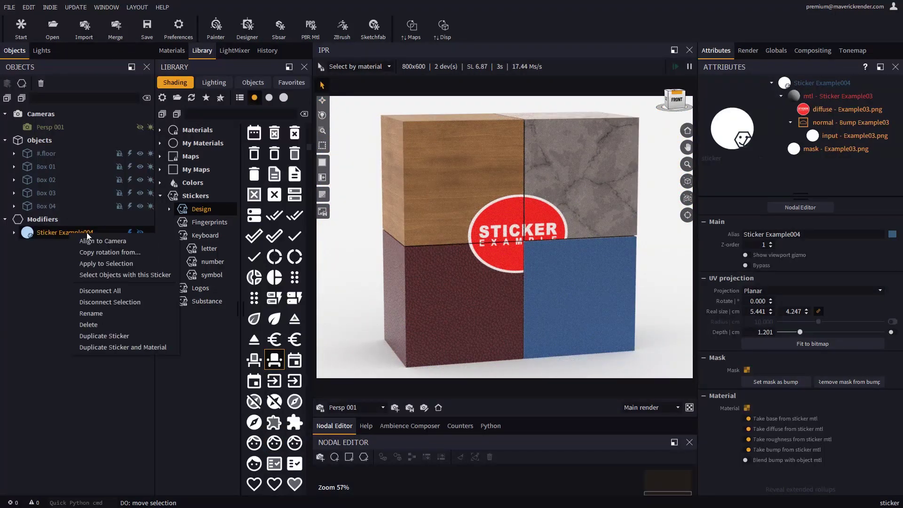
click(106, 290)
click(83, 278)
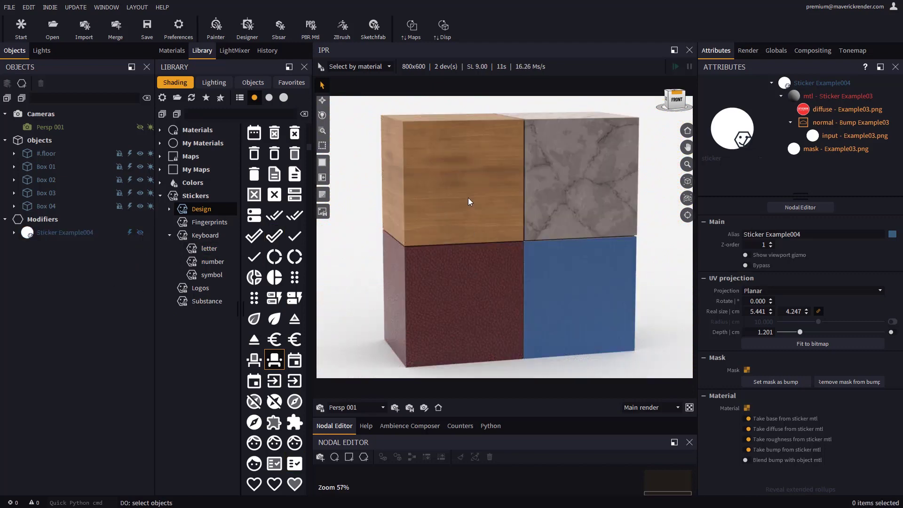
Select all four boxes and bring Example02.png from the Examples folder onto them as a sticker modifier near their shared corner
click(577, 187)
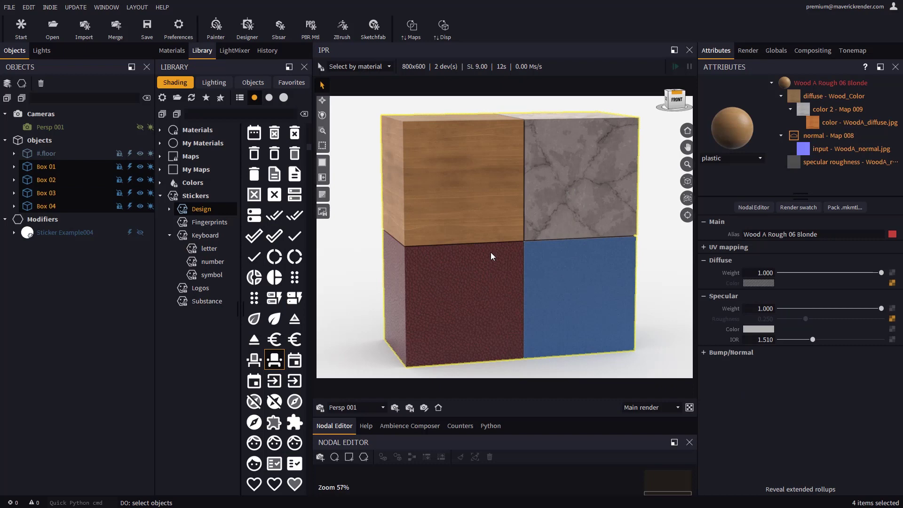
key(alt+Tab)
click(187, 305)
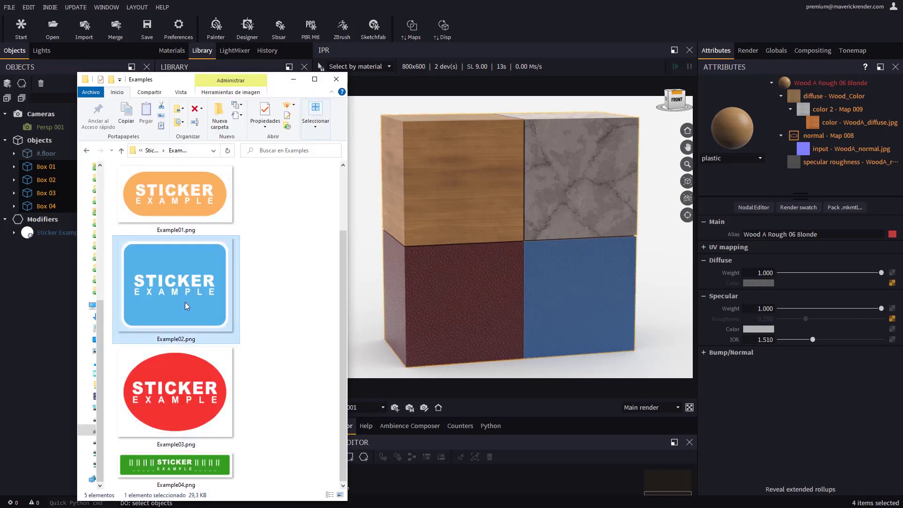
drag(239, 288, 481, 219)
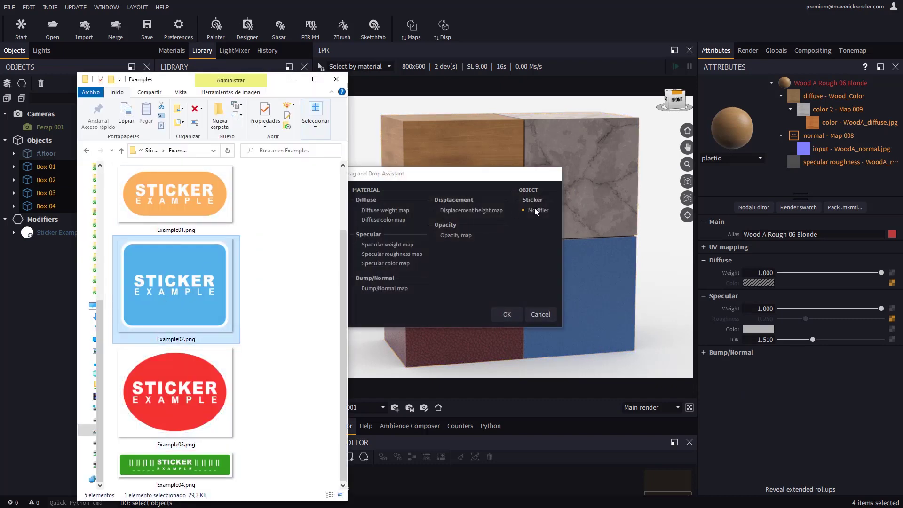
click(504, 314)
drag(512, 203, 540, 211)
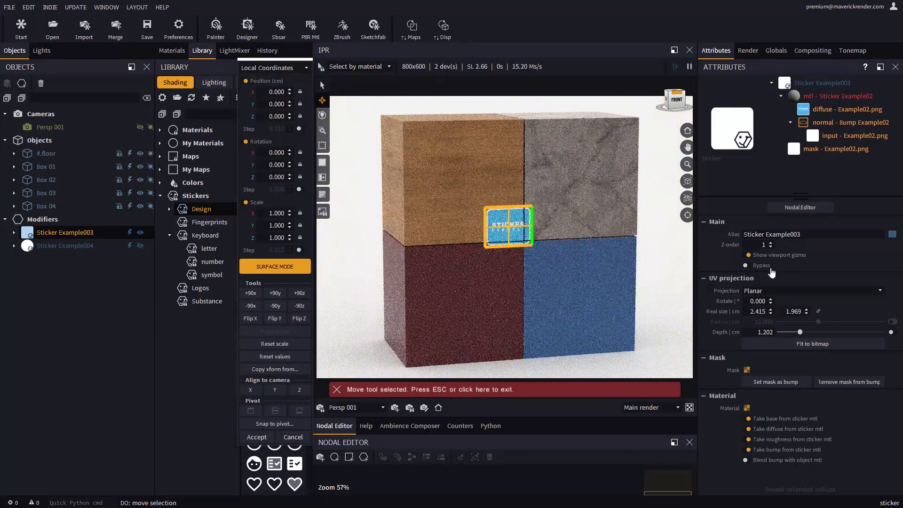
Enlarge the blue sticker proportionally to 7.395 by 6.029 cm, center it across the four boxes, accept, and hide its viewport gizmo
click(818, 311)
drag(770, 311, 778, 183)
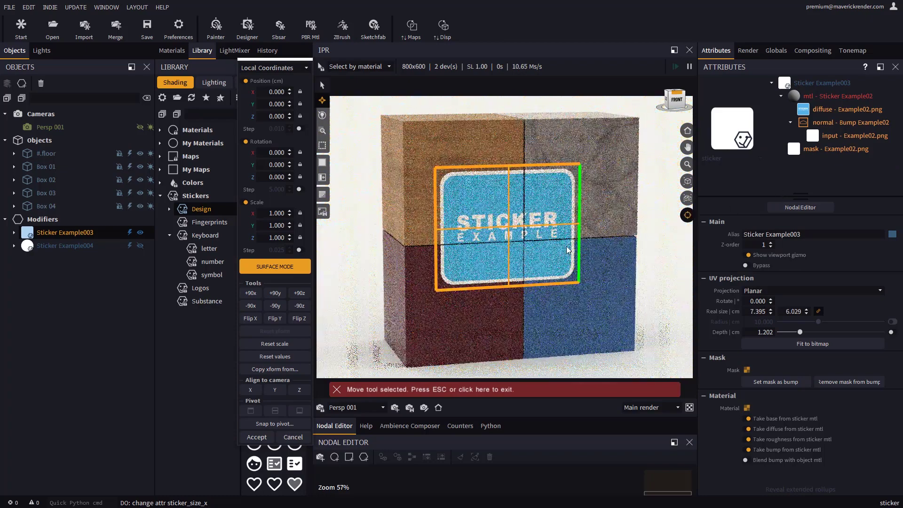
mouse_move(509, 238)
mouse_down()
mouse_move(516, 216)
mouse_move(496, 265)
mouse_move(525, 232)
mouse_up()
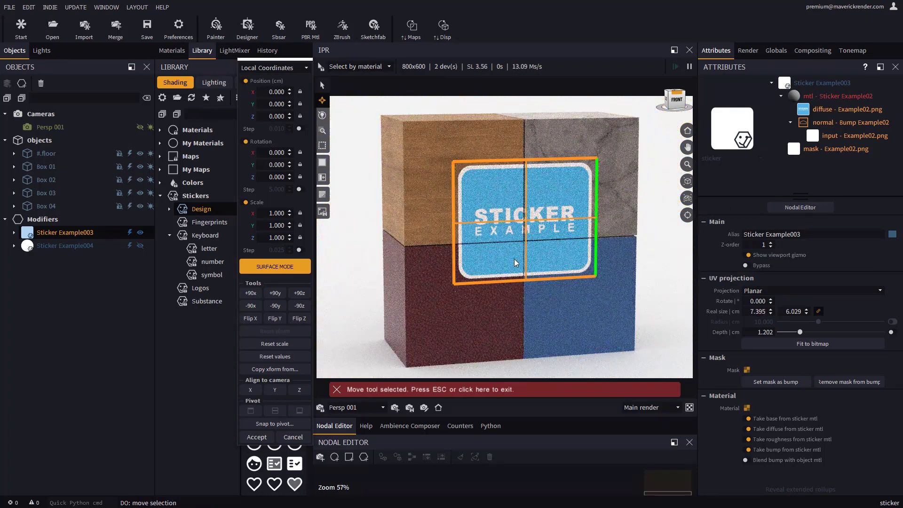
click(257, 437)
click(747, 255)
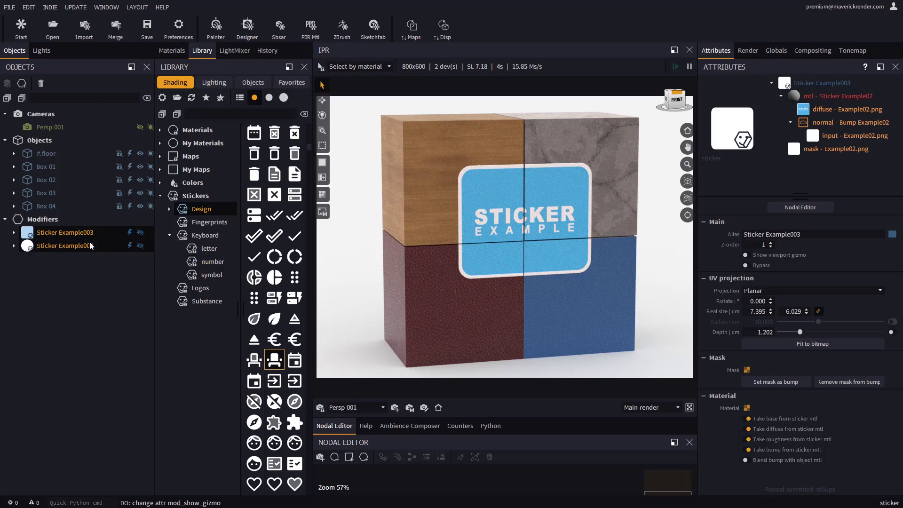
Disconnect the blue sticker from the red leather box only
click(444, 290)
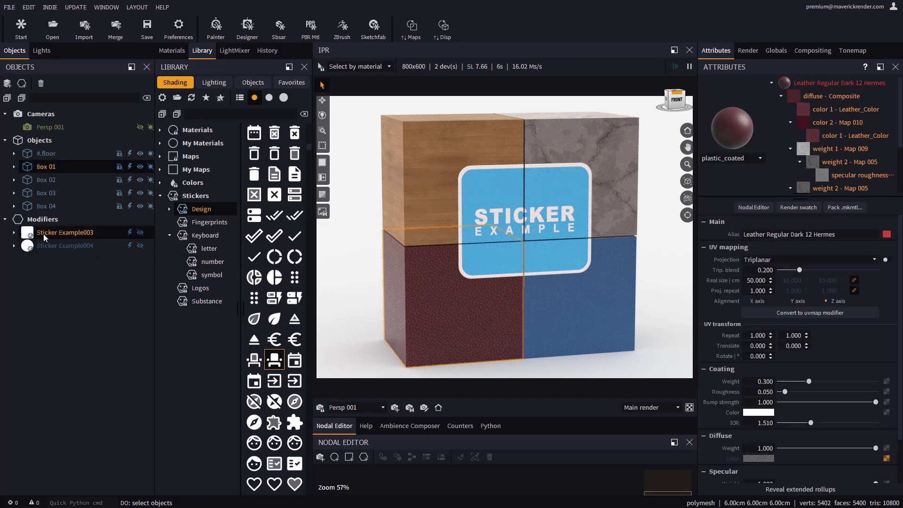
right_click(72, 231)
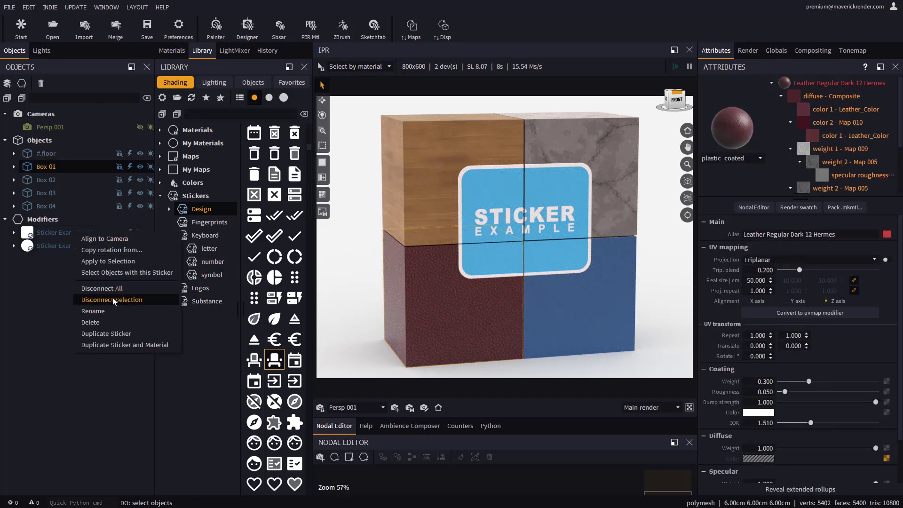
click(112, 299)
Reapply the blue sticker to the red leather box, reposition it over the four-box junction and accept
drag(65, 232, 59, 169)
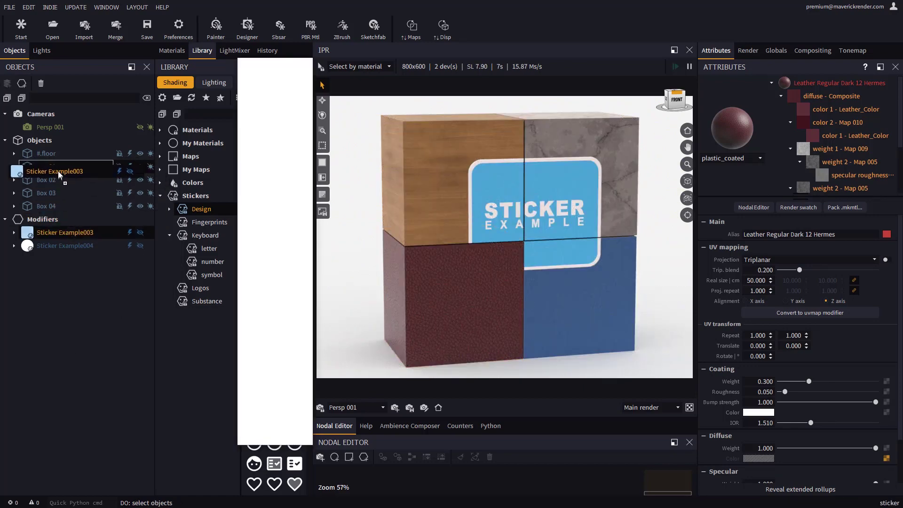
drag(527, 263, 511, 235)
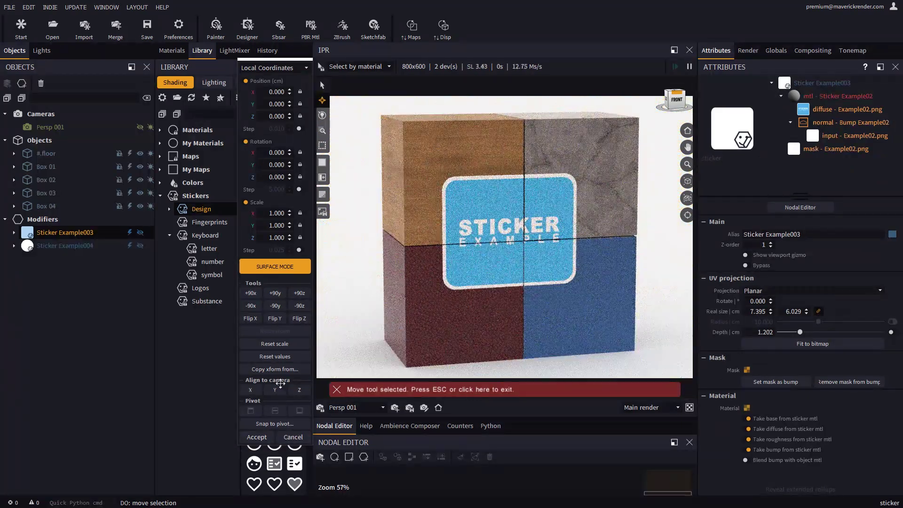
click(256, 437)
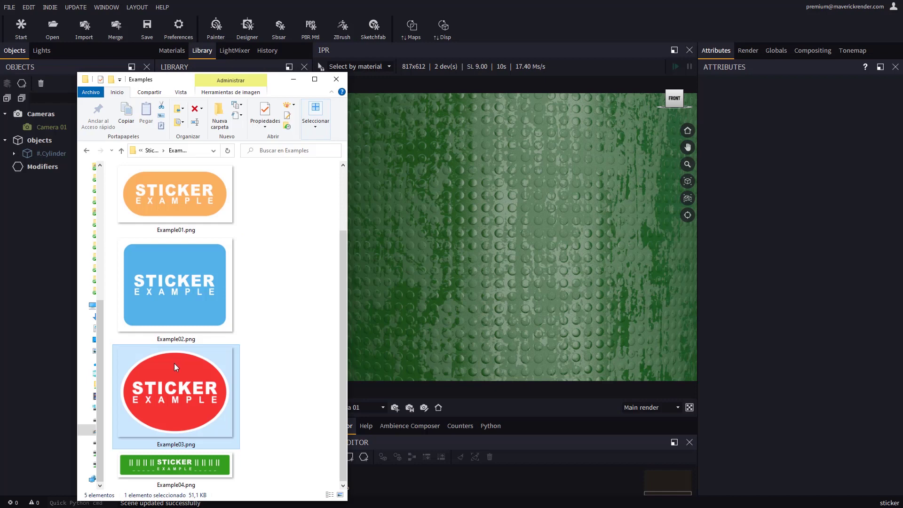
Bring Example03.png onto the green cylinder as a sticker modifier, enlarge it proportionally to 8.820 by 6.884 cm and accept
drag(175, 396, 495, 238)
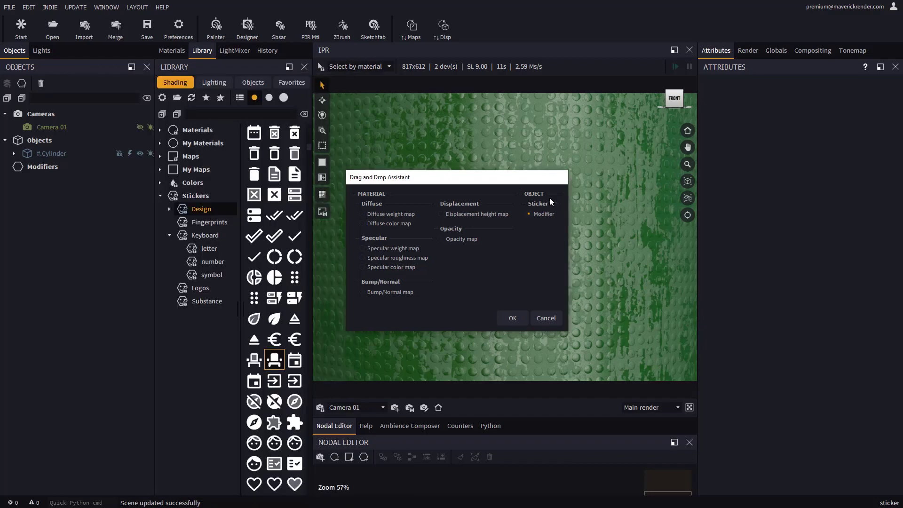
click(510, 318)
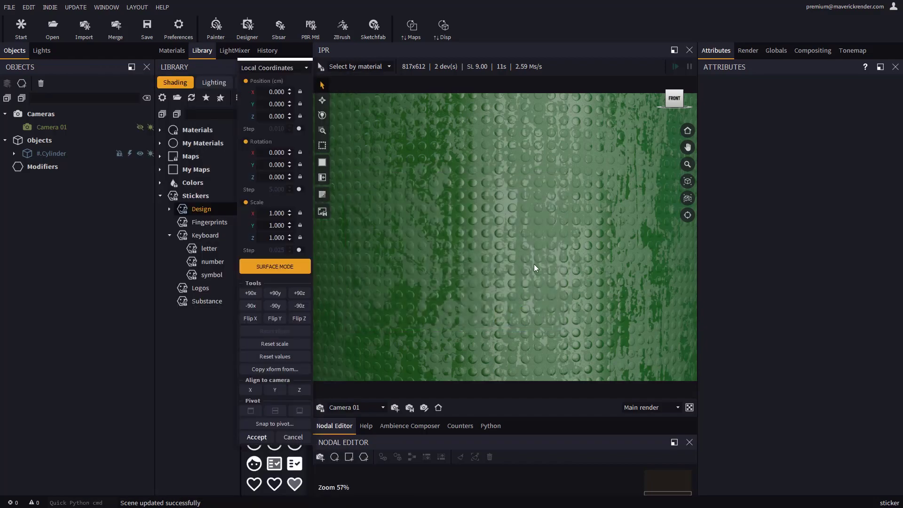
drag(501, 250, 499, 248)
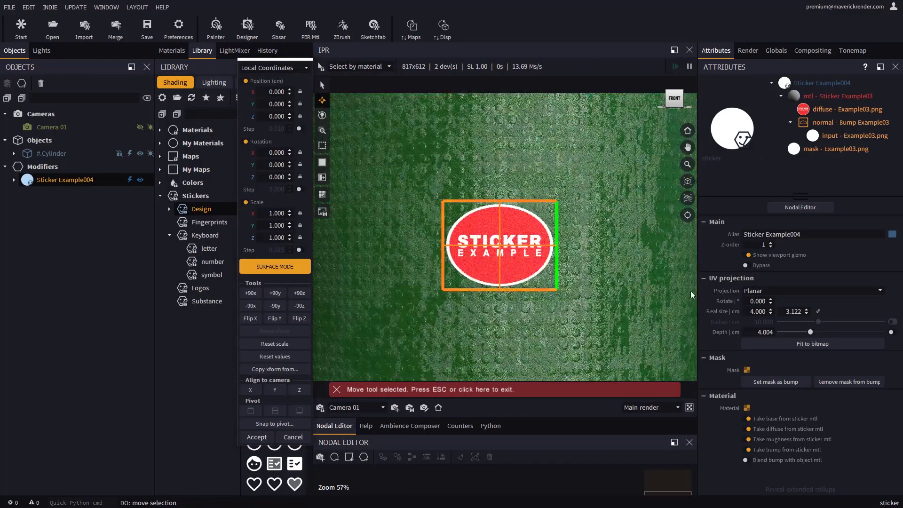
click(818, 311)
drag(771, 312, 770, 191)
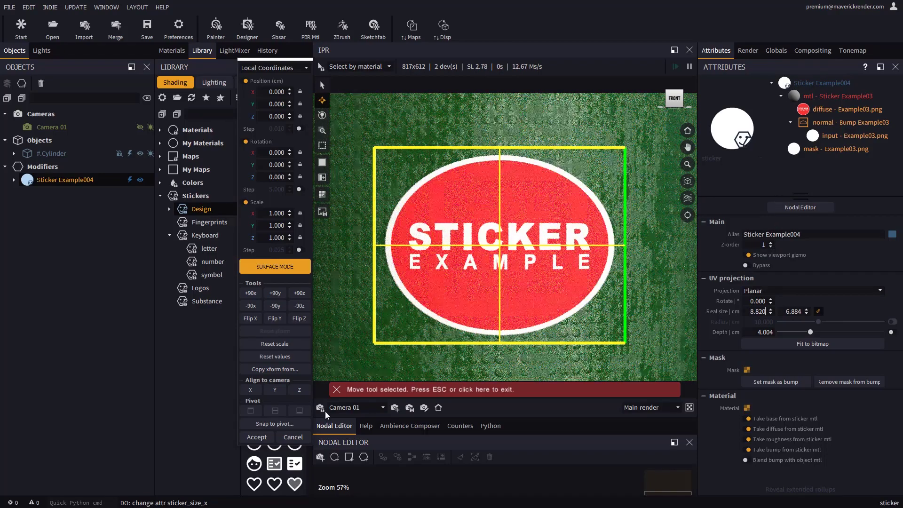
click(257, 437)
Set the cylinder sticker's UV projection to Cylindrical and hide its viewport gizmo
click(771, 290)
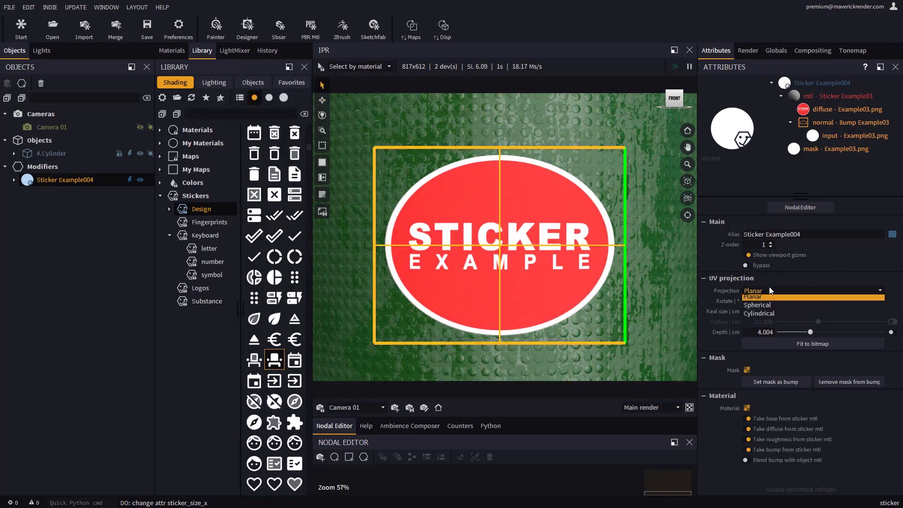
click(763, 320)
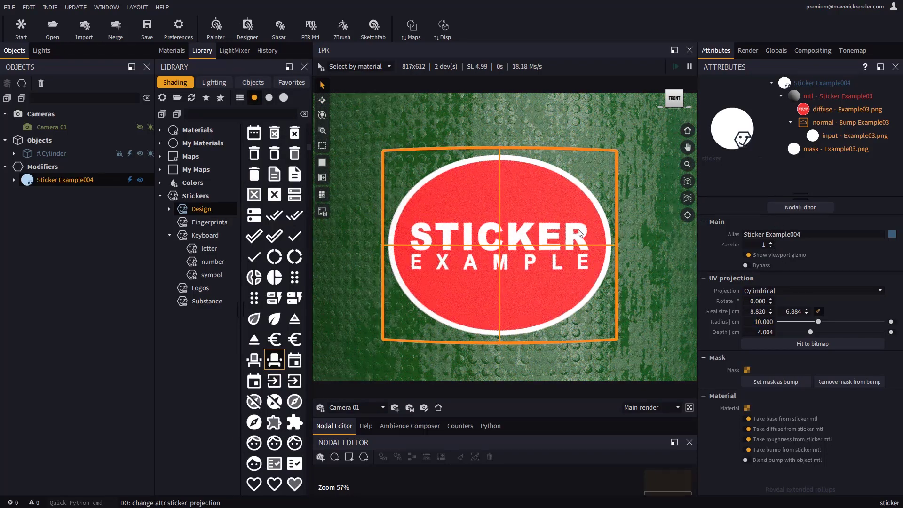
click(747, 255)
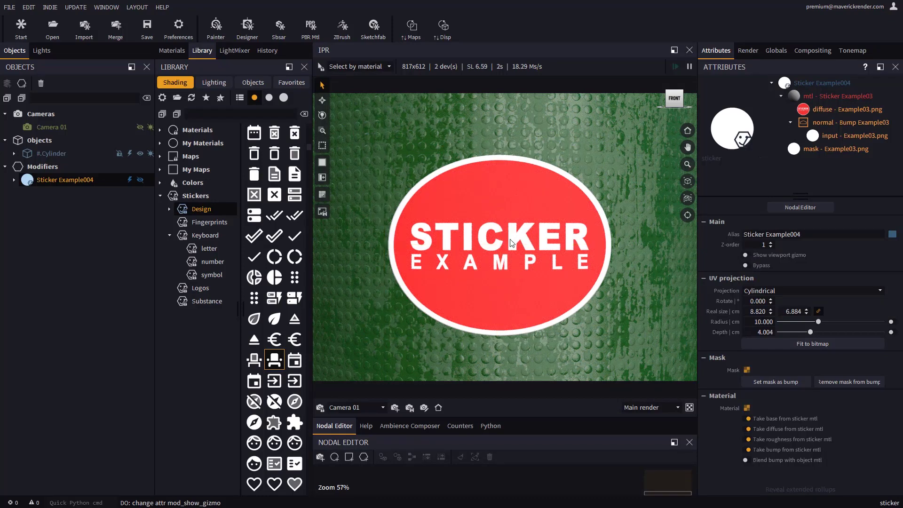
Change the type of the cylinder sticker's material to metal
click(820, 96)
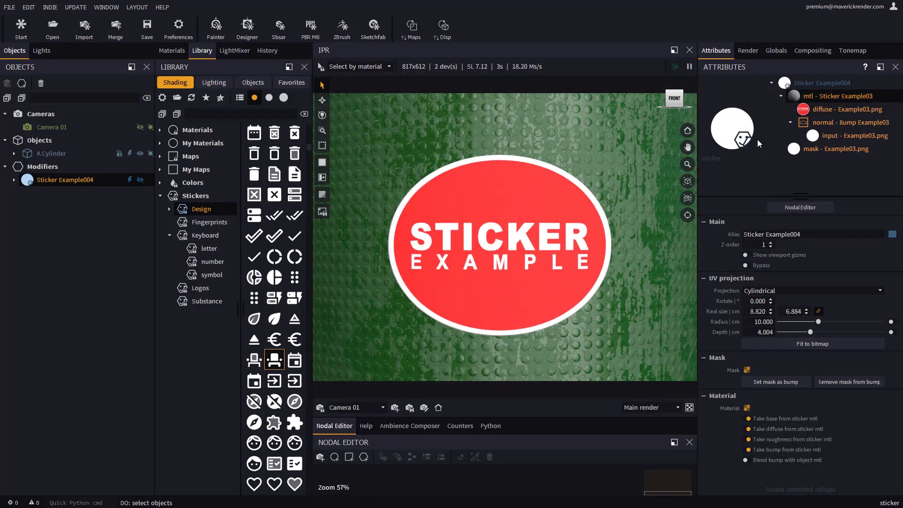
click(734, 158)
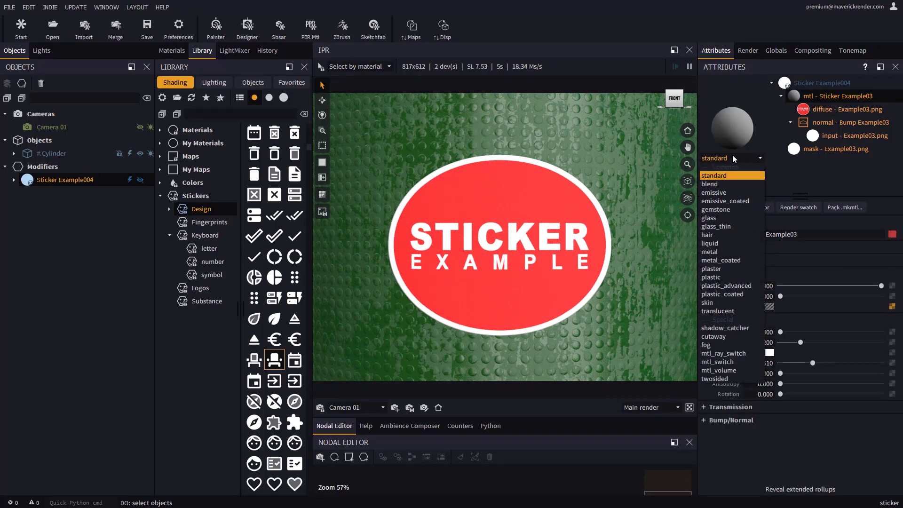
click(713, 252)
key(b)
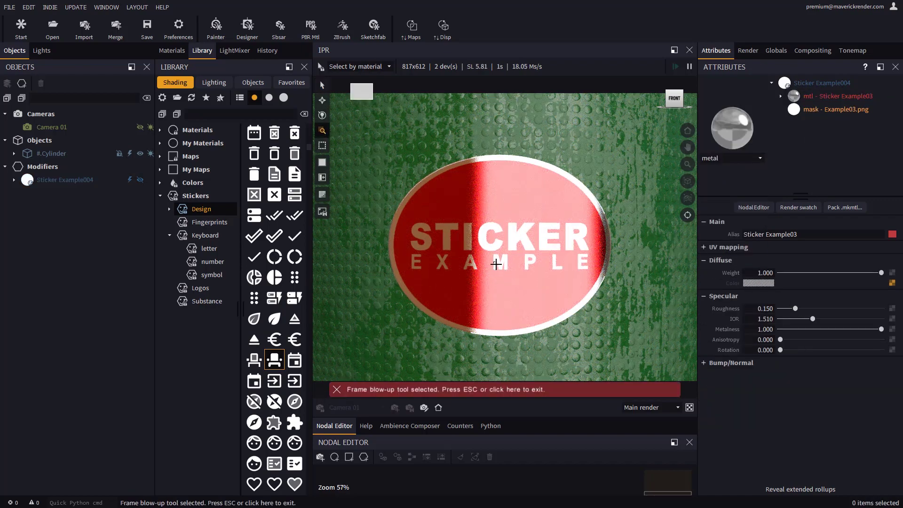
click(471, 389)
mouse_move(490, 249)
middle_down()
mouse_move(563, 234)
mouse_move(484, 245)
mouse_move(483, 263)
middle_up()
Stop the cylinder sticker taking base, diffuse and roughness from its sticker material, keeping only the bump option enabled
click(490, 274)
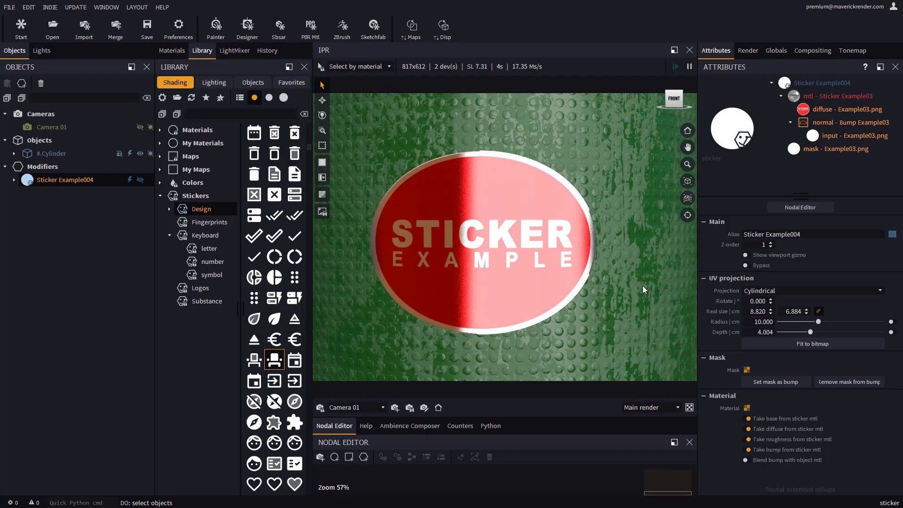
click(745, 418)
click(745, 429)
click(748, 439)
click(748, 450)
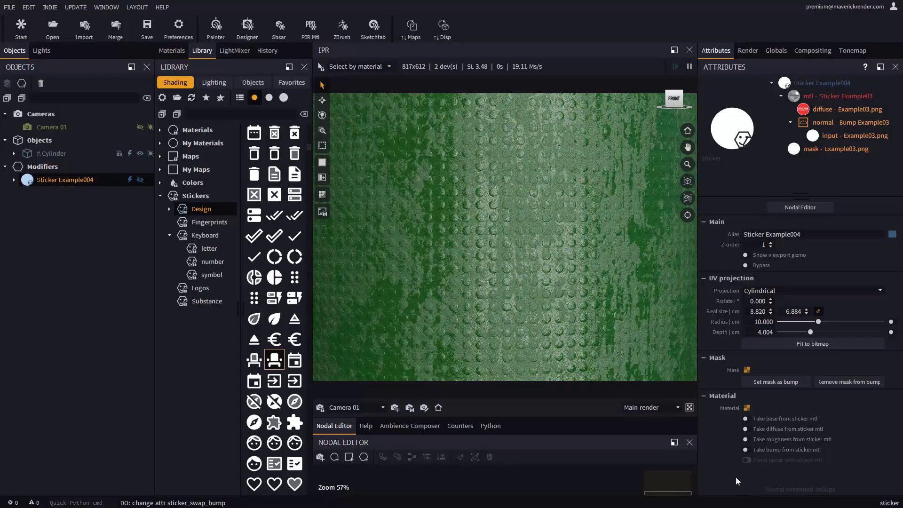
click(746, 450)
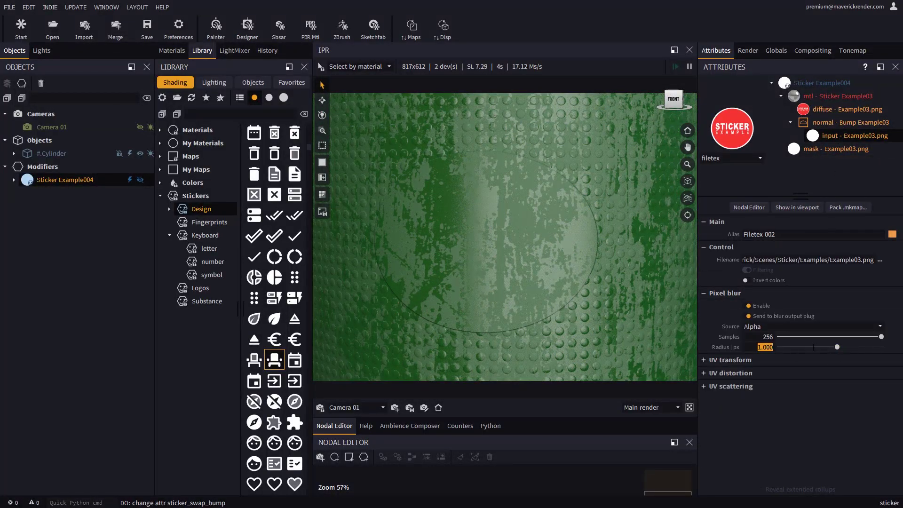
Set the pixel blur radius of the bump's Example03.png input to 3.000 px and invert the sticker's bump map
text(3)
key(Return)
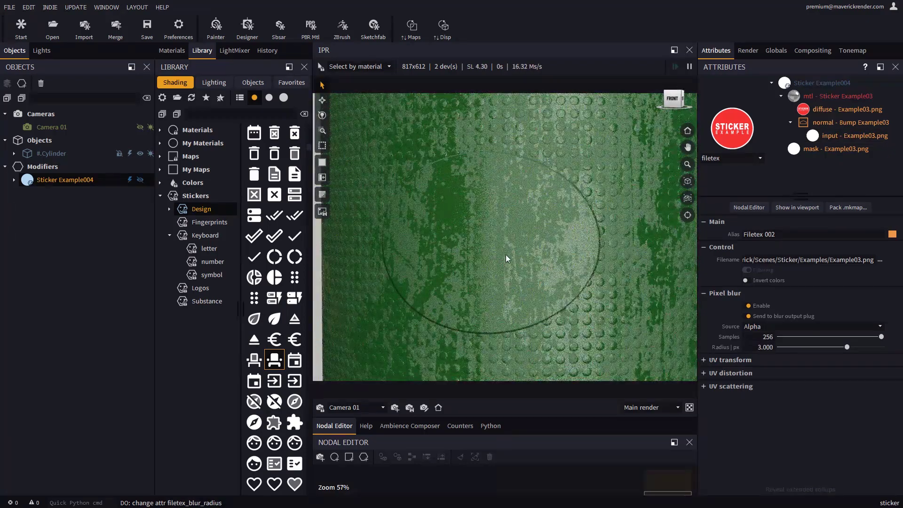
click(839, 126)
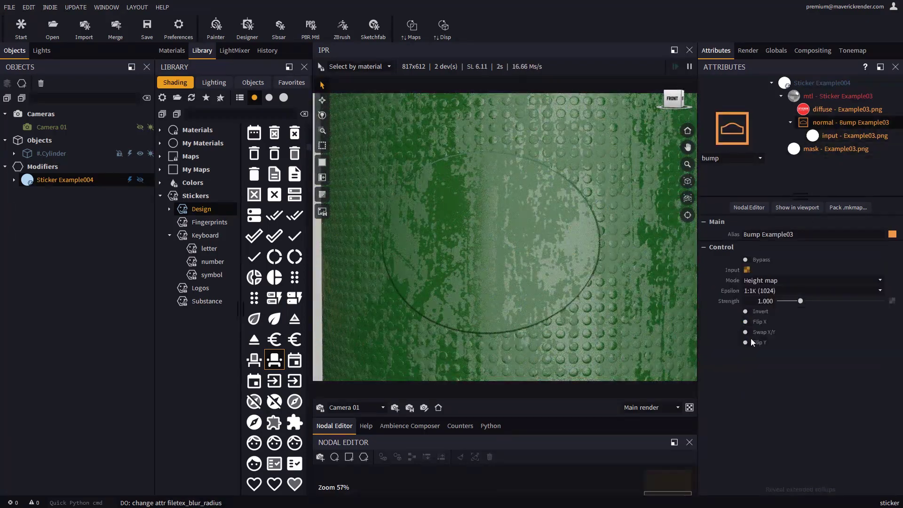
click(746, 312)
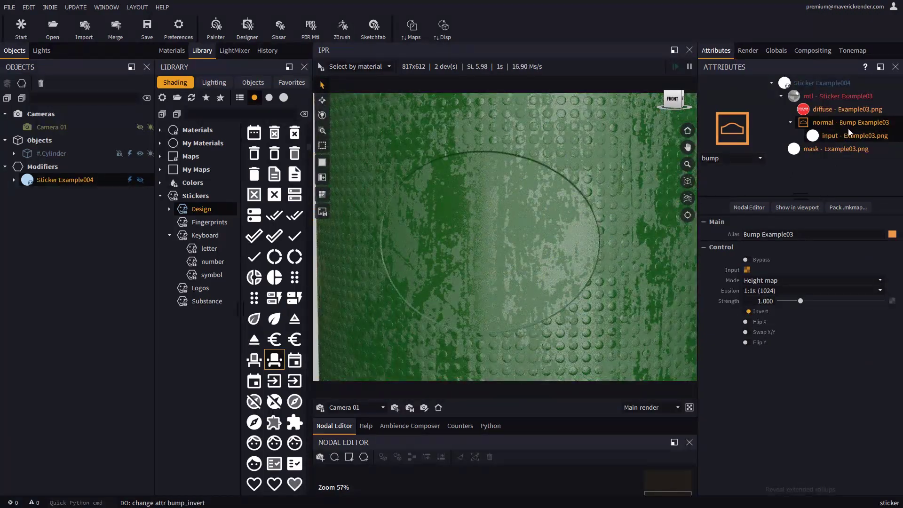
Blend the cylinder sticker's bump with the object material and turn off the bump map's inversion
click(825, 96)
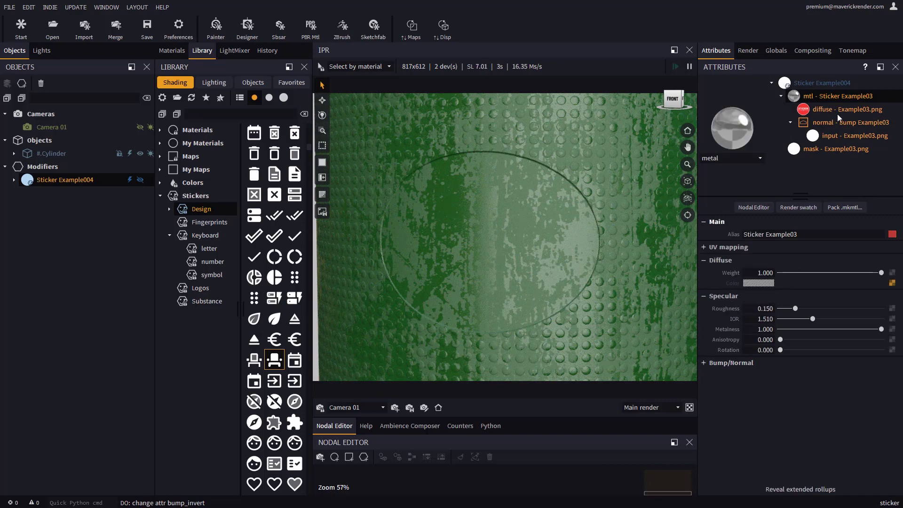
click(485, 265)
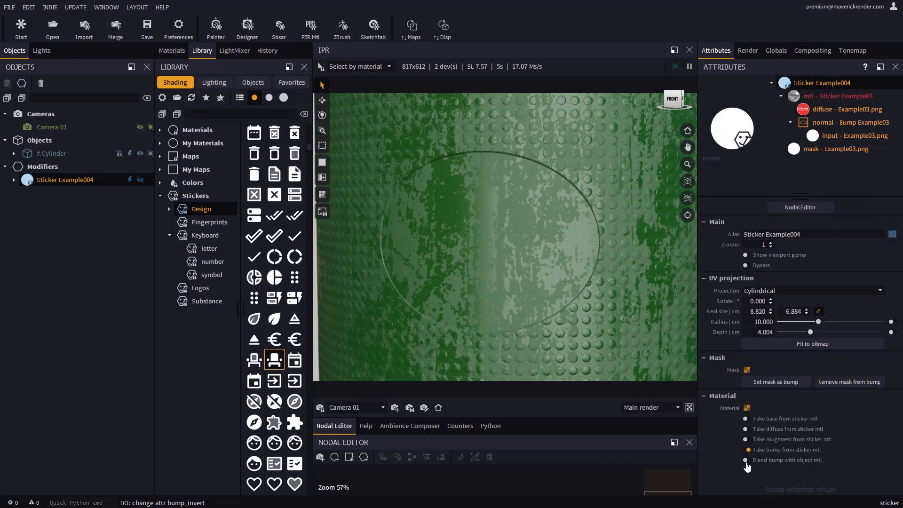
click(746, 461)
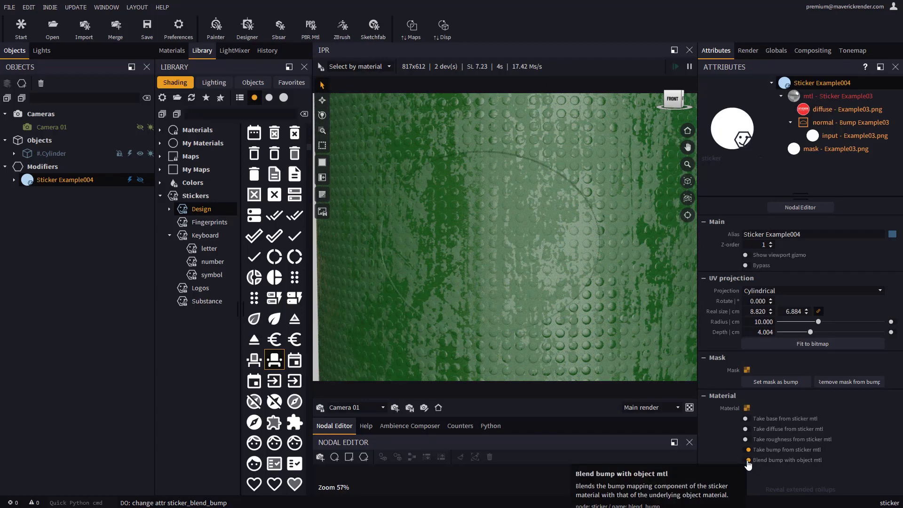
click(857, 123)
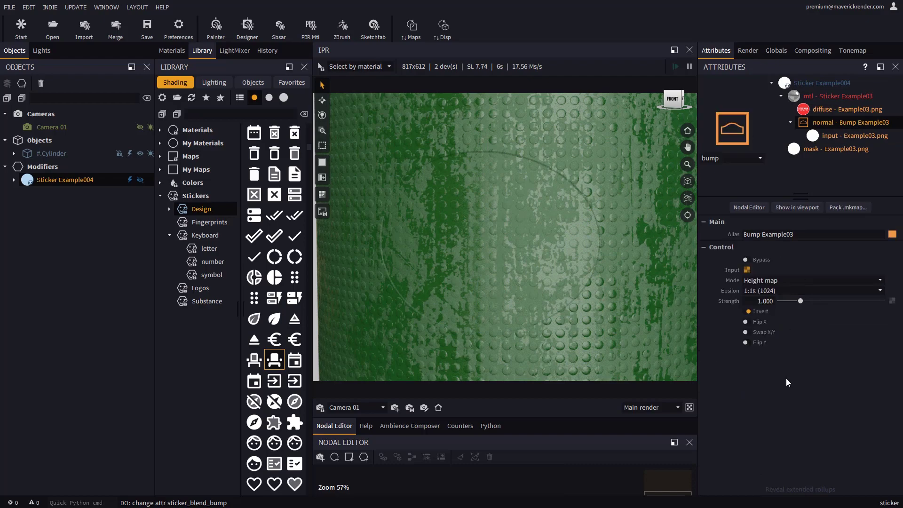
click(748, 312)
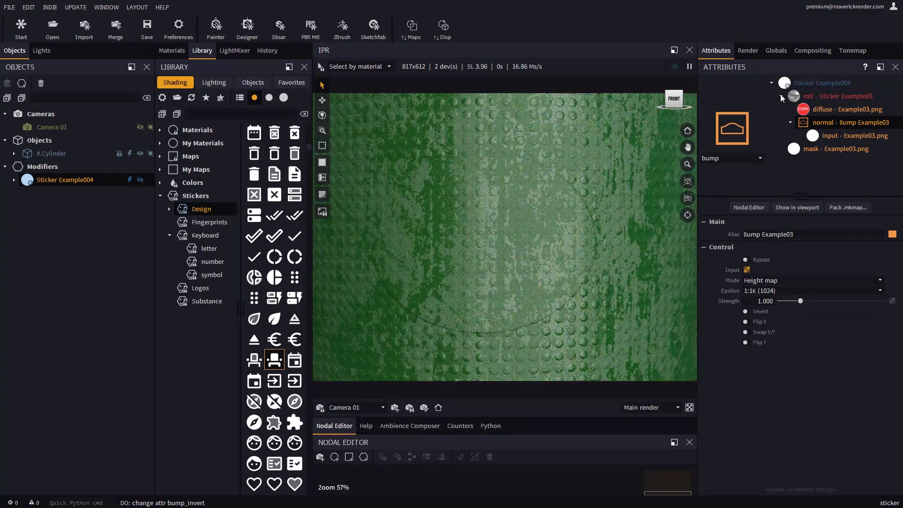
Make the cylinder sticker take roughness from its sticker material and set that material's specular roughness to 0.135
click(825, 85)
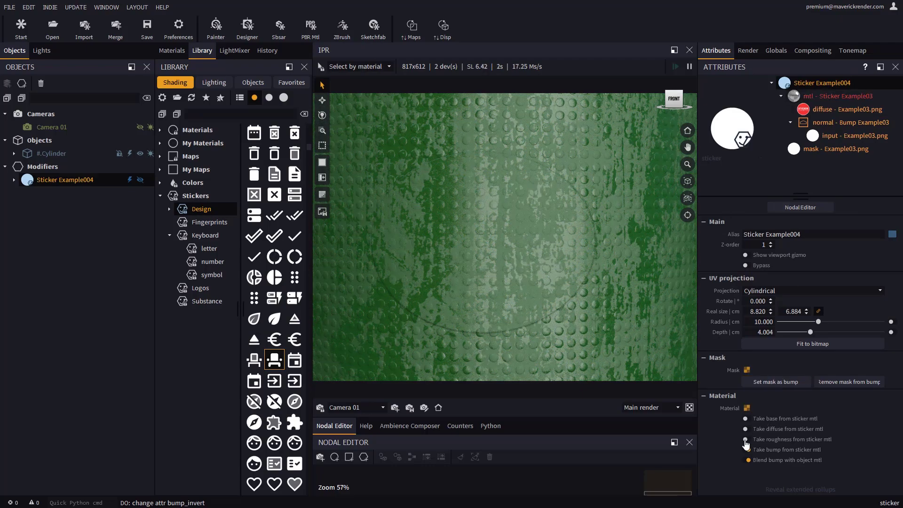
click(748, 439)
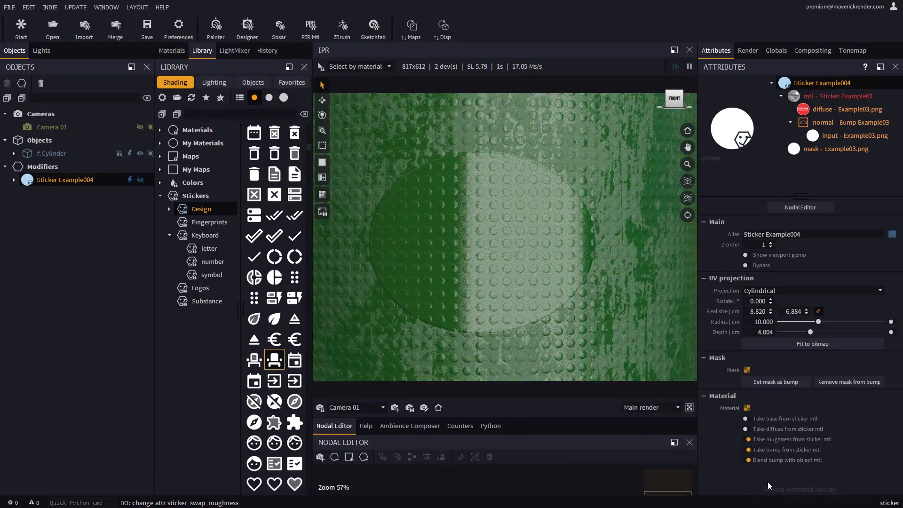
click(836, 96)
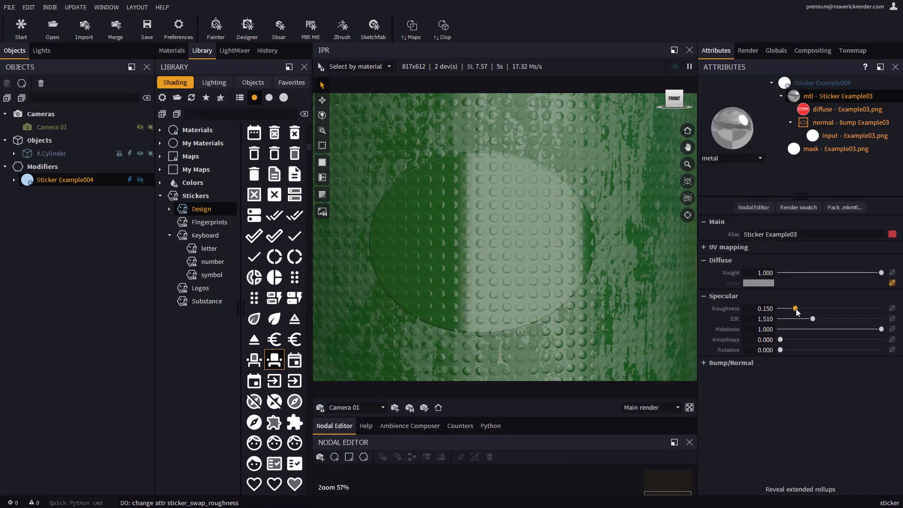
mouse_move(796, 308)
mouse_down()
mouse_move(779, 309)
mouse_move(816, 311)
mouse_move(794, 311)
mouse_up()
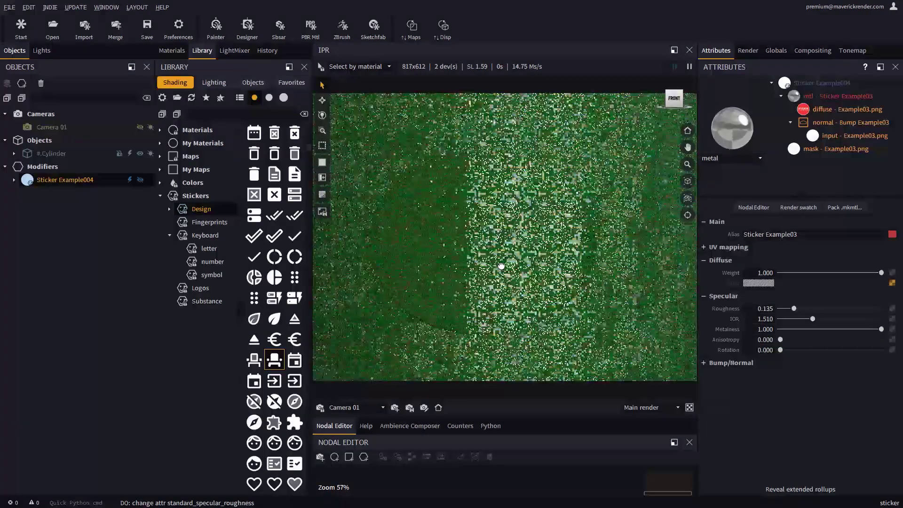
Make the cylinder sticker take only diffuse from its sticker material, with roughness and bump disabled
click(824, 83)
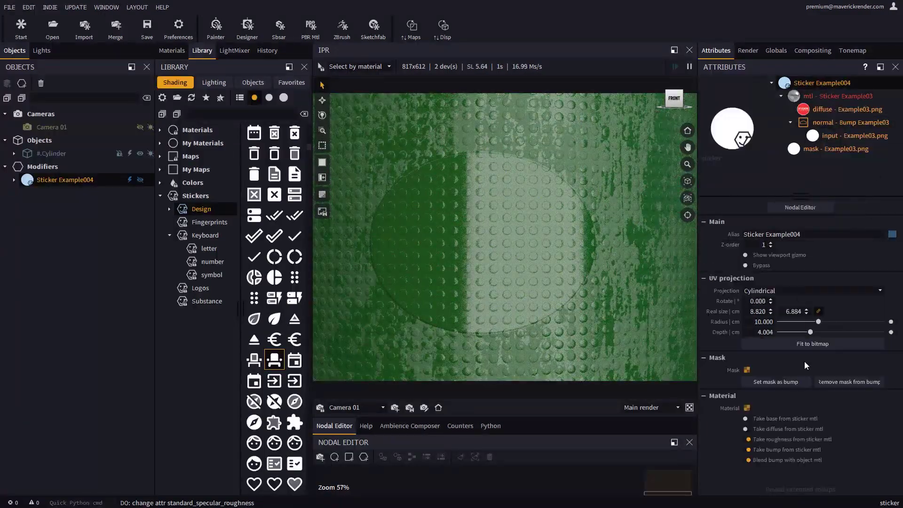
click(745, 430)
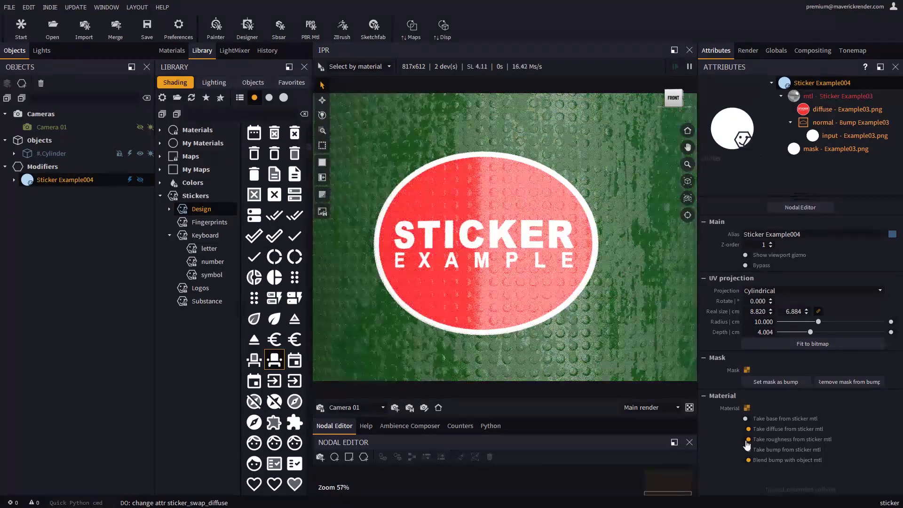
click(747, 439)
click(748, 451)
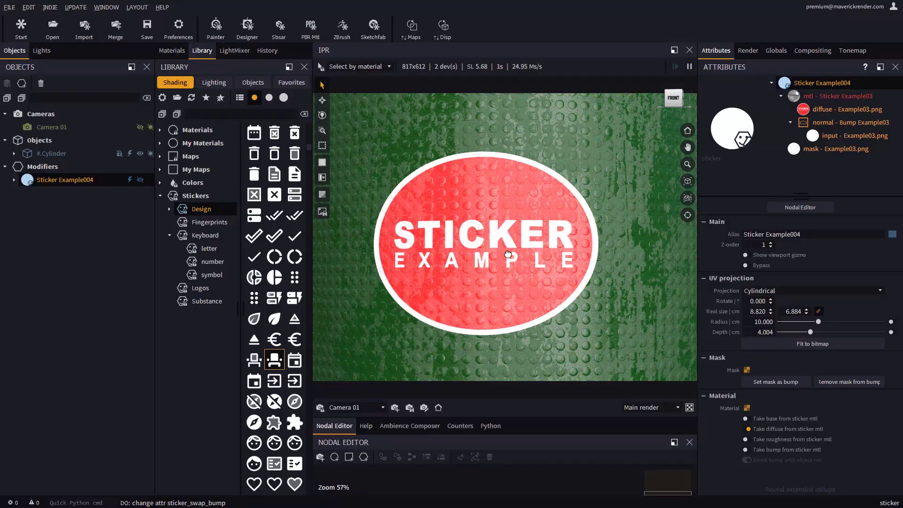
drag(507, 256, 601, 336)
Try adding the sticker material's bump to the diffuse-only sticker, with and without blending it with the object bump
click(748, 449)
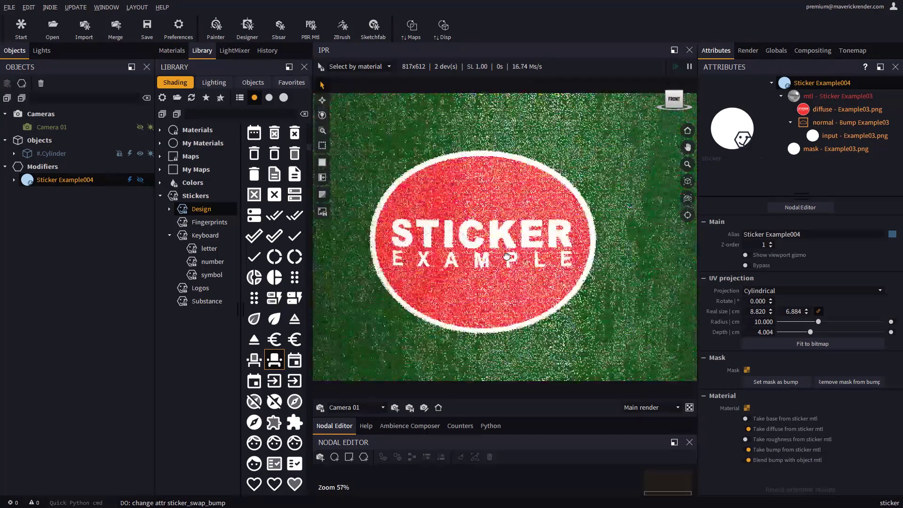
click(748, 459)
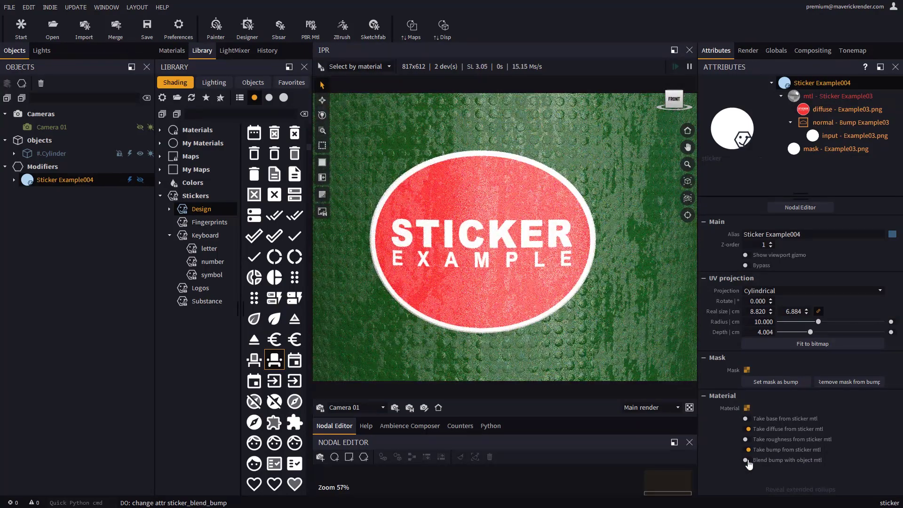
click(748, 450)
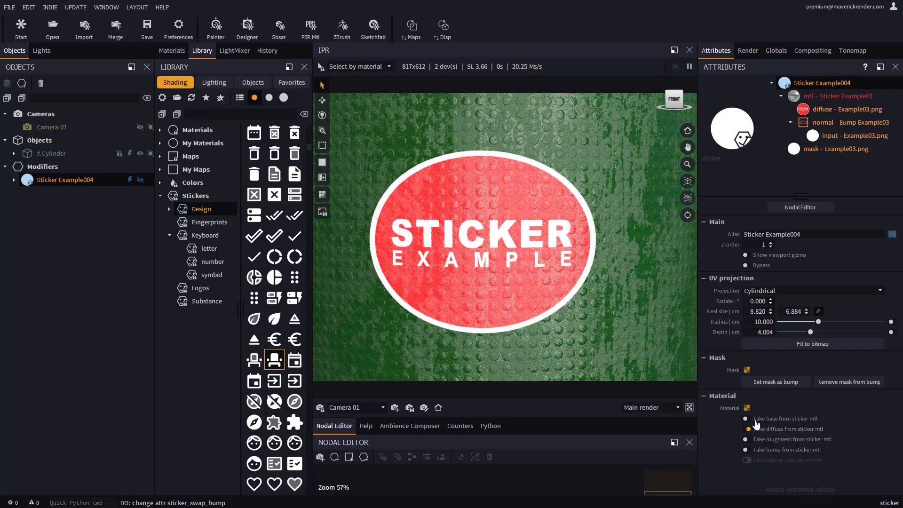
Make the cylinder sticker also take base from its sticker material and try its roughness on and off
click(749, 419)
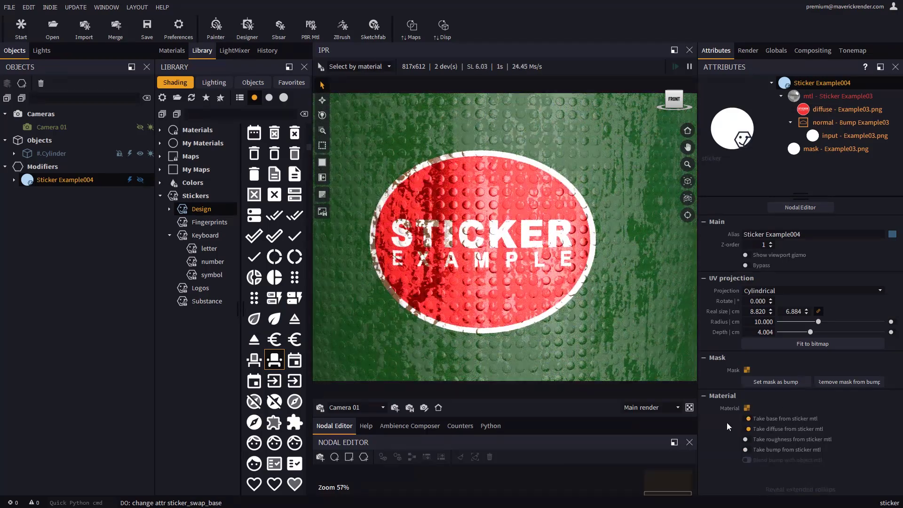
middle_drag(480, 236, 455, 196)
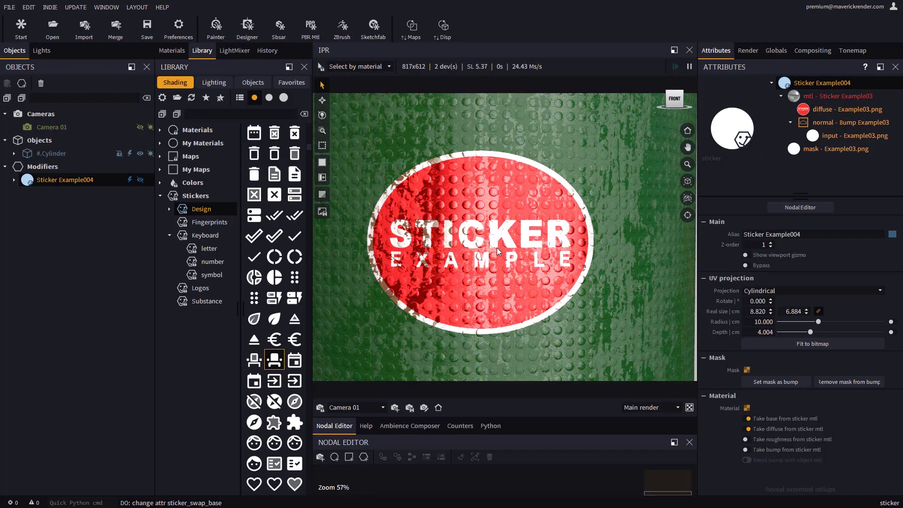
drag(498, 251, 528, 207)
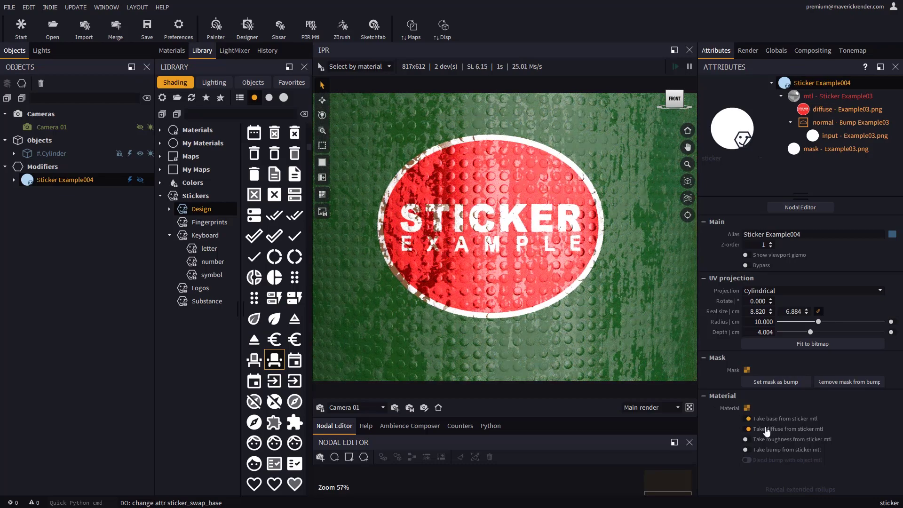
click(748, 439)
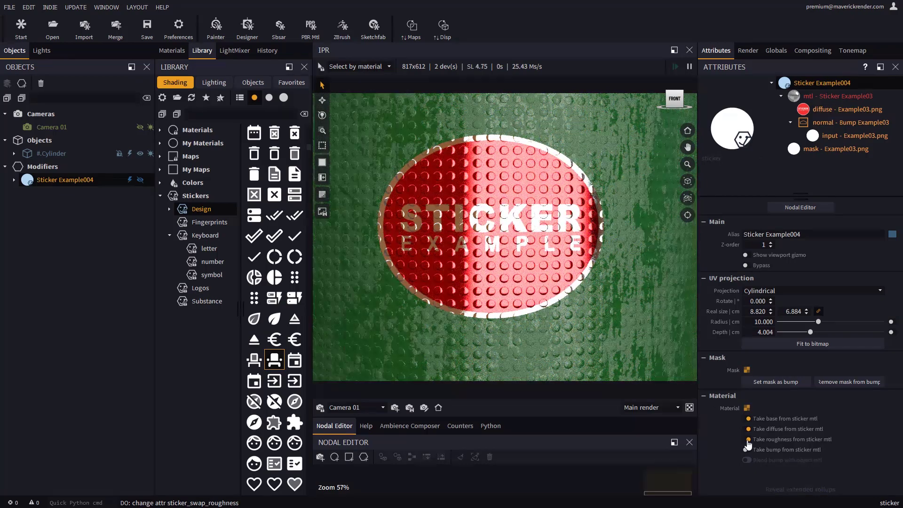
click(748, 440)
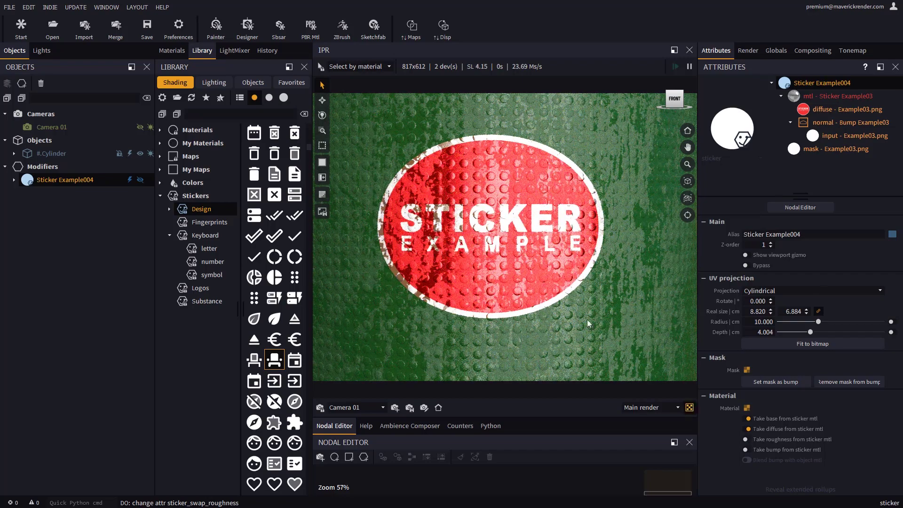
Make the cylinder sticker also take bump and roughness from its material, trying the bump blend with the object material
click(749, 450)
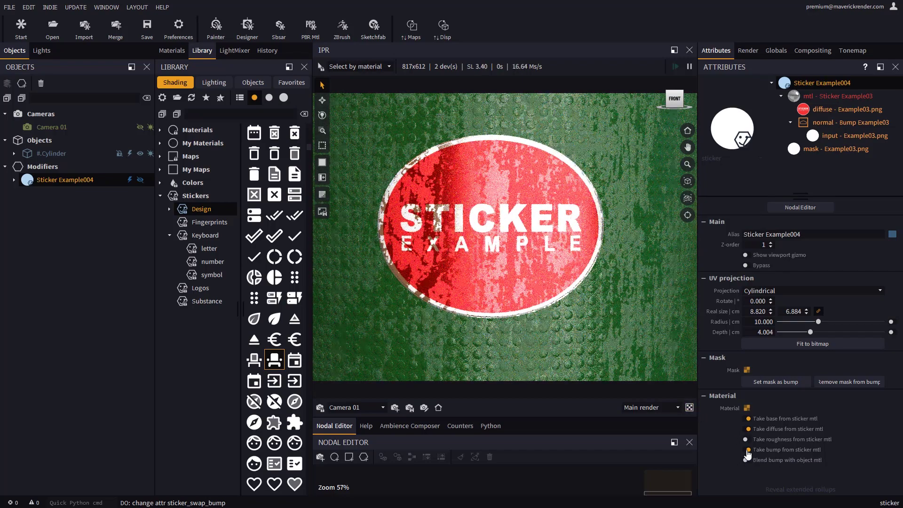
click(747, 461)
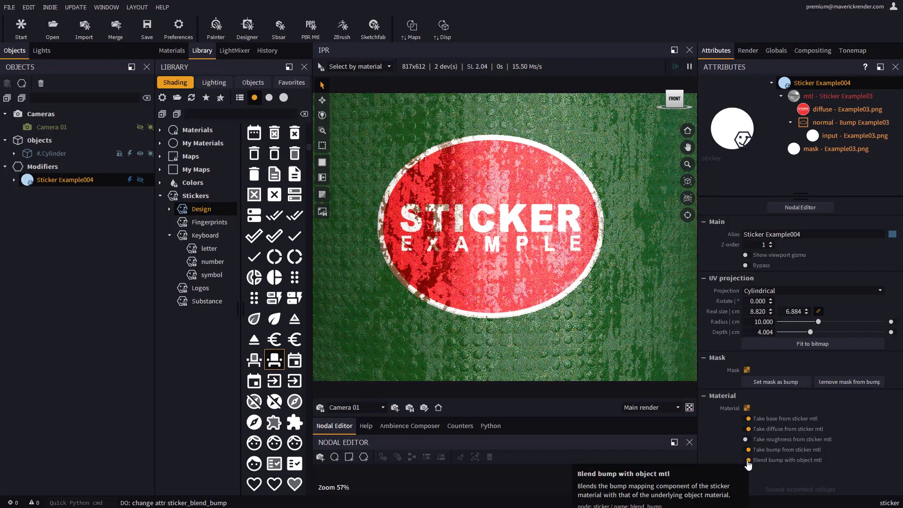
click(747, 460)
click(747, 439)
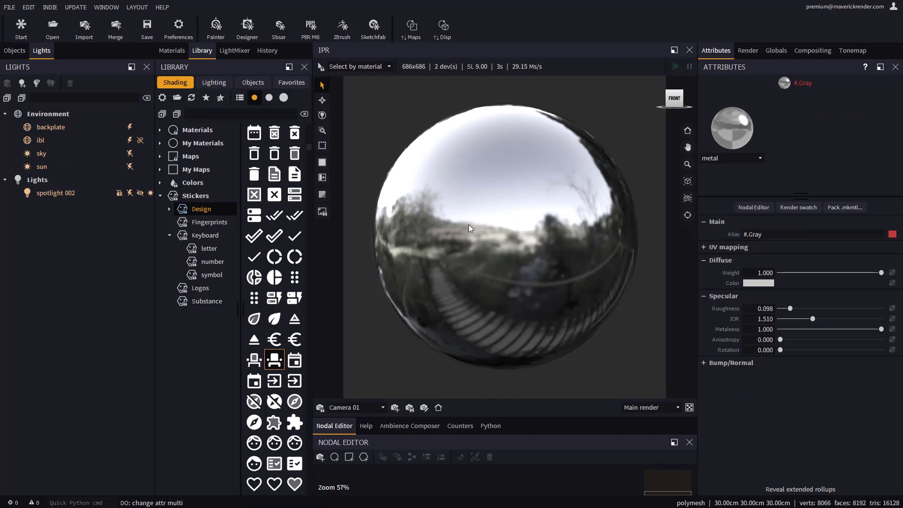
Place the FingerPrint_18 sticker from the Fingerprints library on the front of the metal sphere and accept its placement
click(207, 221)
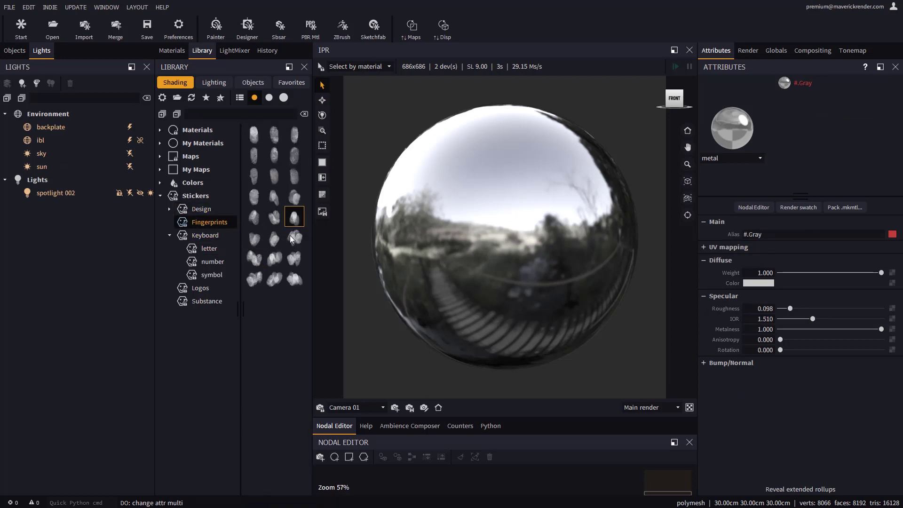
drag(295, 237, 496, 235)
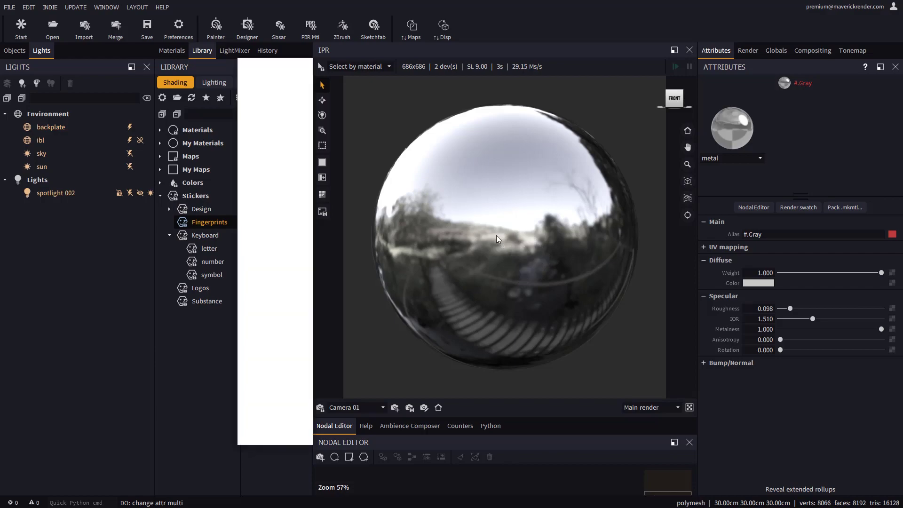
scroll(498, 239, up, 5)
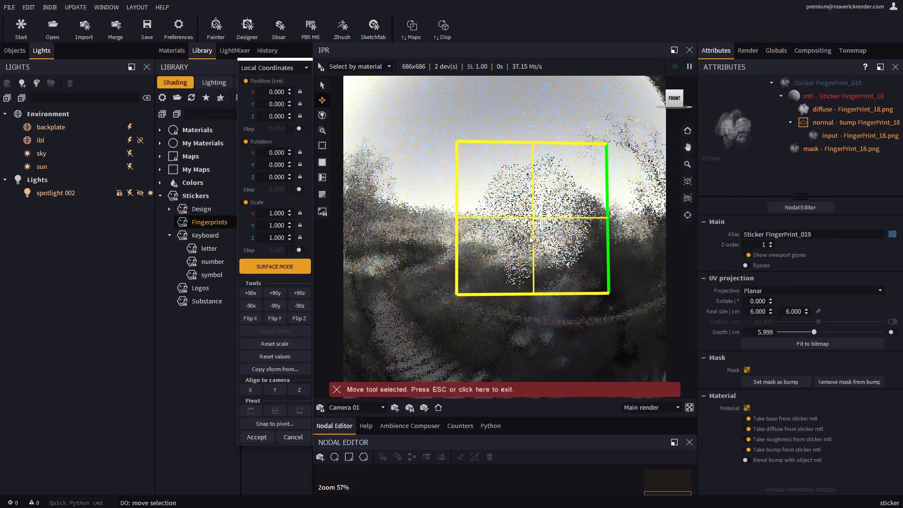
scroll(530, 238, up, 1)
mouse_move(533, 230)
mouse_down()
mouse_move(511, 220)
mouse_move(520, 220)
mouse_up()
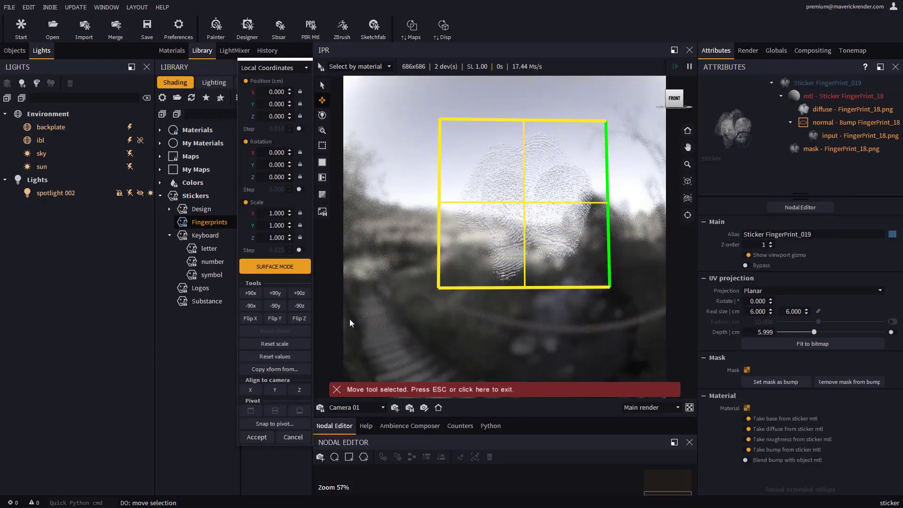
click(256, 437)
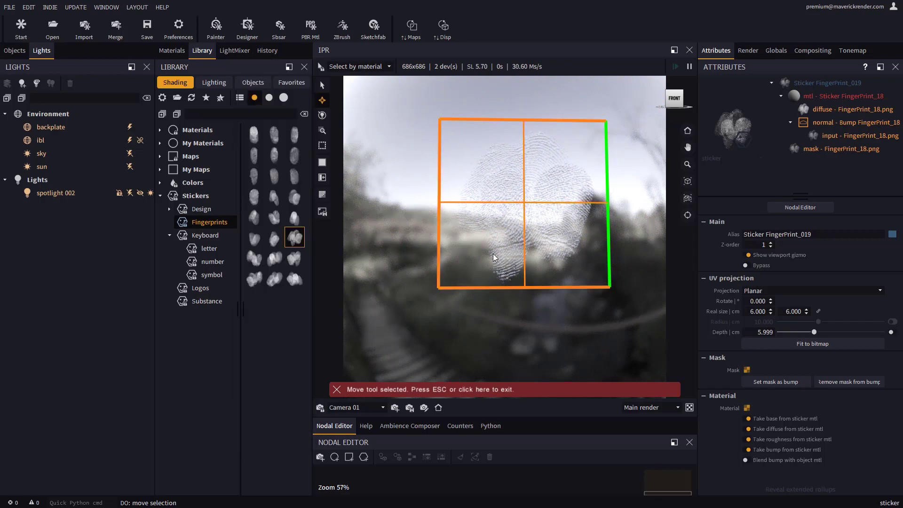
Hide the fingerprint sticker's viewport gizmo and stop it taking base and diffuse from its sticker material
click(745, 255)
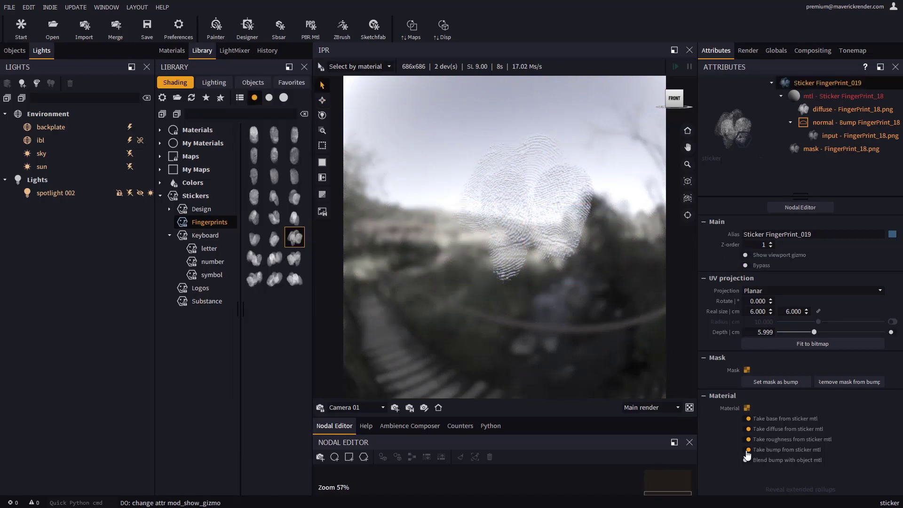
click(747, 428)
click(748, 419)
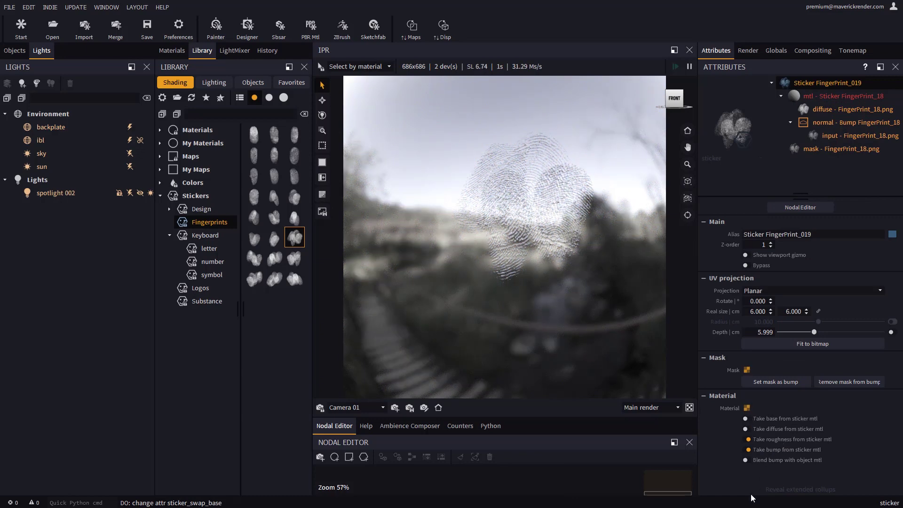
Lower the strength of the fingerprint sticker's bump map and open the settings of its sticker material
click(837, 121)
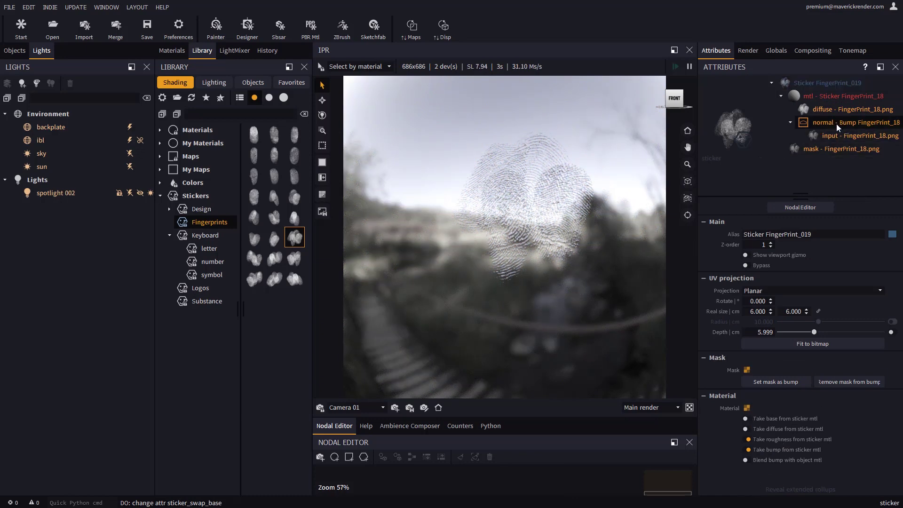
drag(800, 302, 780, 306)
alt+drag(524, 289, 550, 267)
click(821, 96)
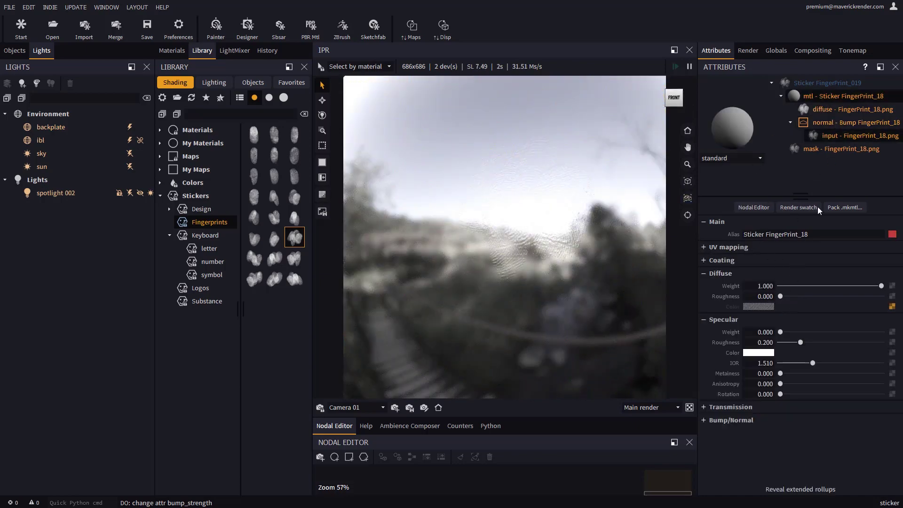
Raise the specular roughness of the FingerPrint_18 sticker material to 0.670 and reopen the attributes of its sticker
drag(800, 342, 848, 341)
alt+drag(554, 270, 556, 268)
middle_drag(555, 268, 518, 276)
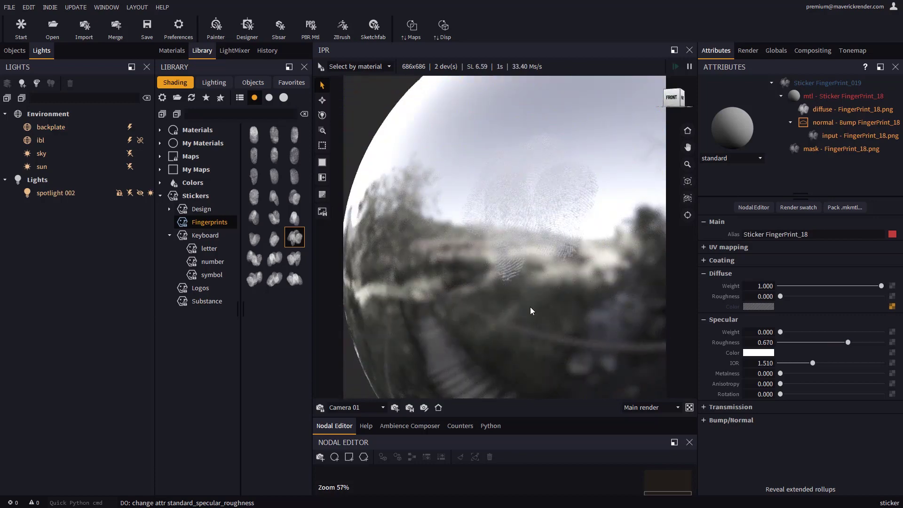
click(826, 84)
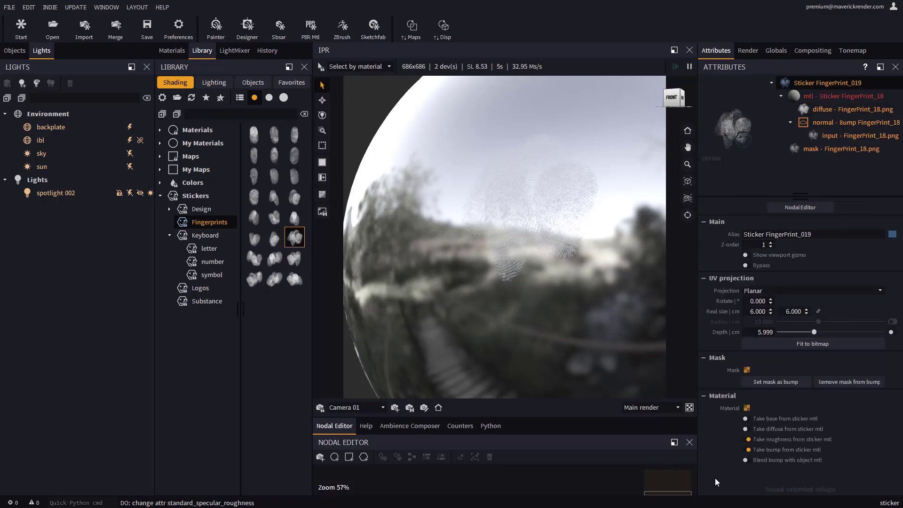
middle_drag(529, 267, 530, 264)
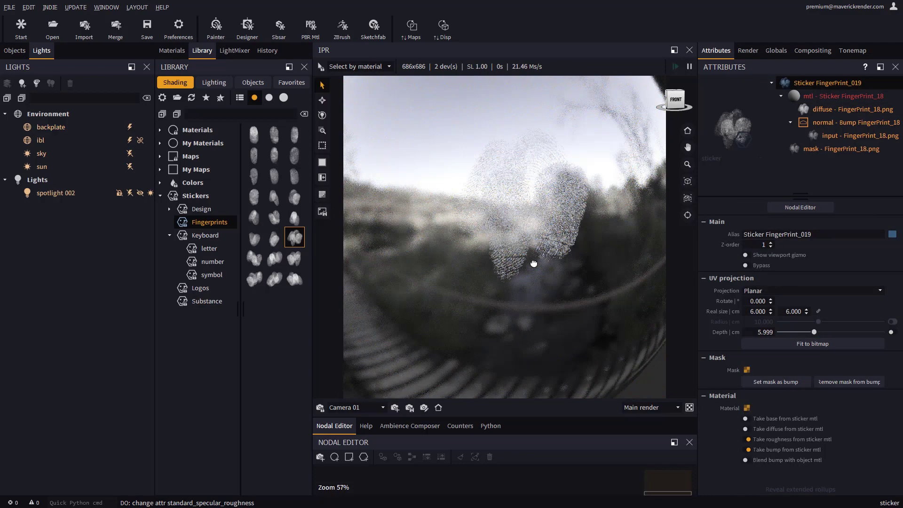
Place the FingerPrint_21 sticker from the Fingerprints library on the metal sphere beside the first fingerprint and accept its placement
middle_drag(523, 304, 498, 266)
drag(295, 258, 576, 255)
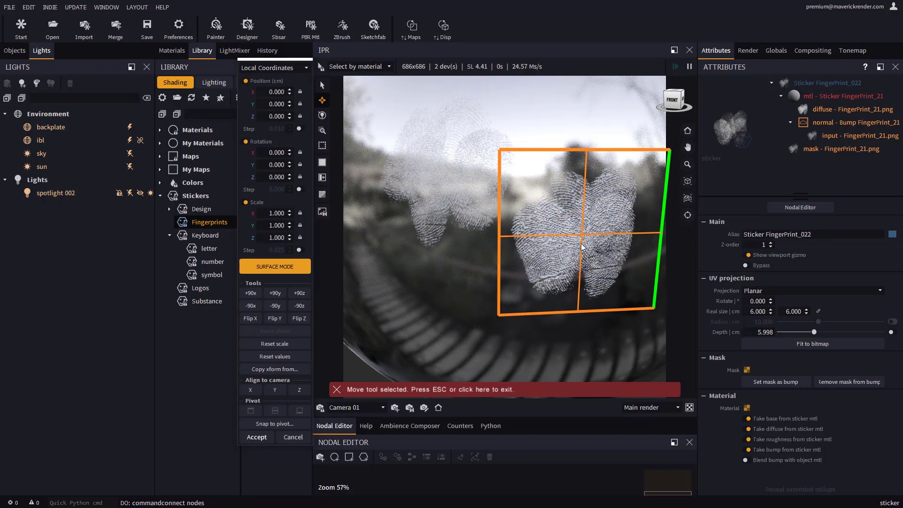
click(257, 437)
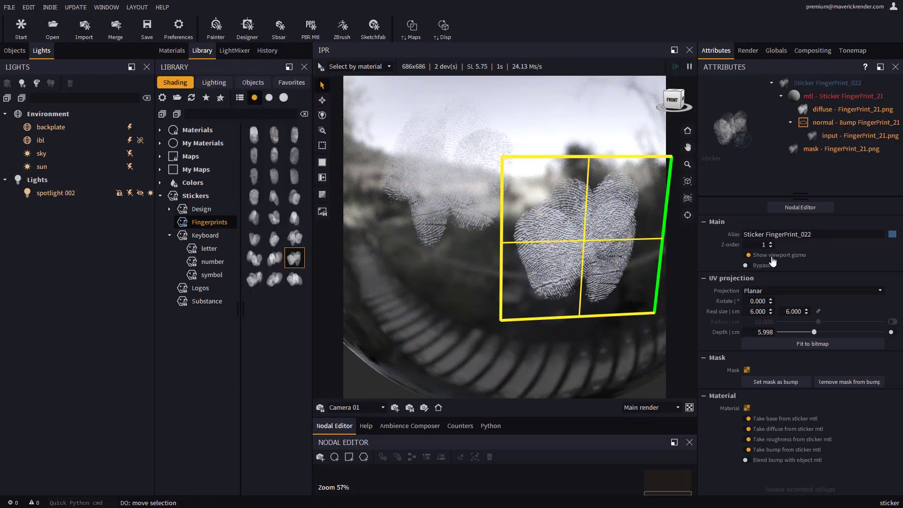
Hide the second fingerprint sticker's viewport gizmo and stop it taking base, diffuse and bump from its sticker material
click(748, 255)
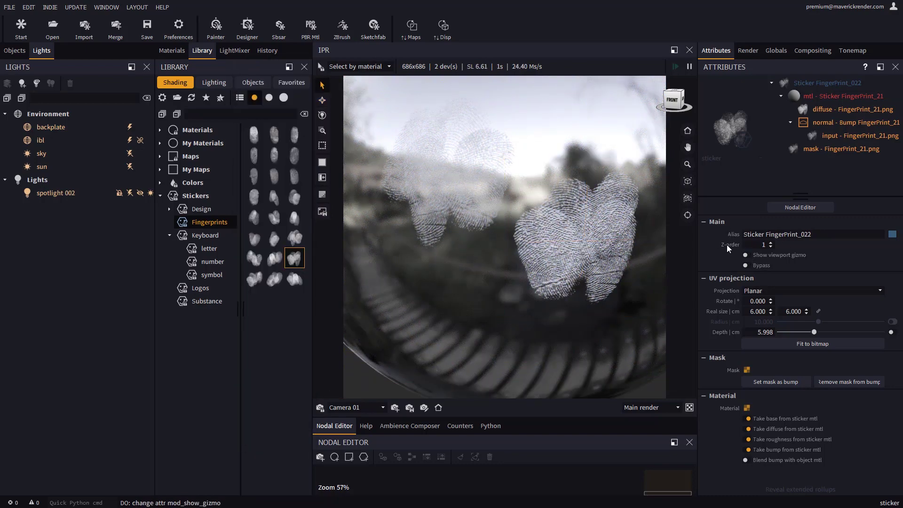
click(747, 430)
click(748, 420)
click(747, 451)
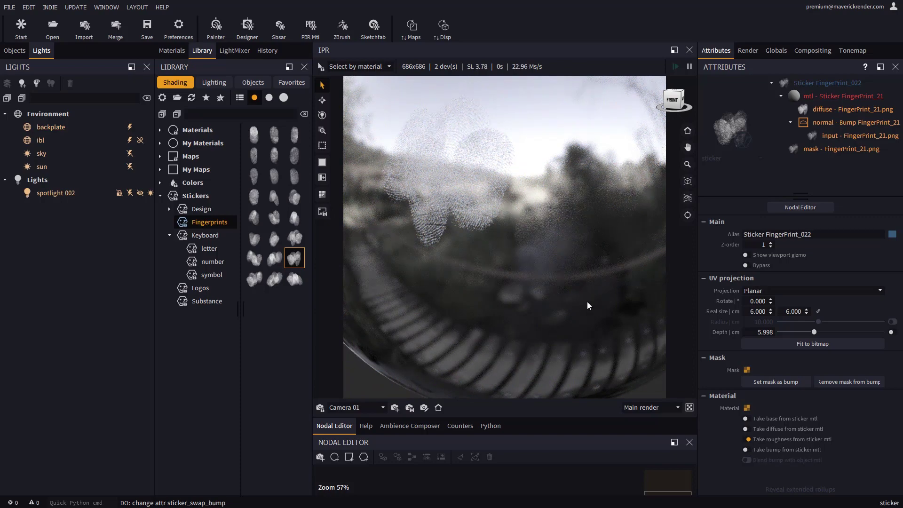
Raise the specular roughness of the FingerPrint_21 sticker material to 0.684
middle_drag(587, 302, 568, 268)
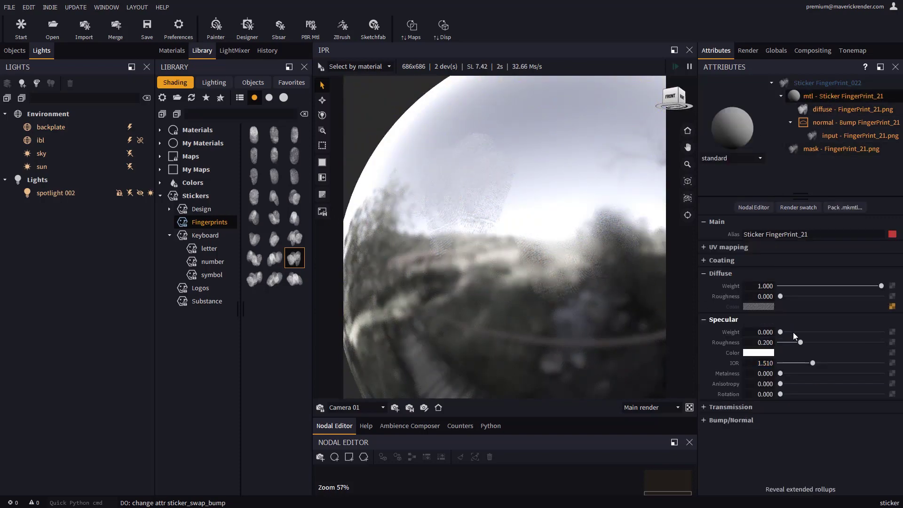
drag(800, 342, 851, 343)
drag(512, 292, 606, 231)
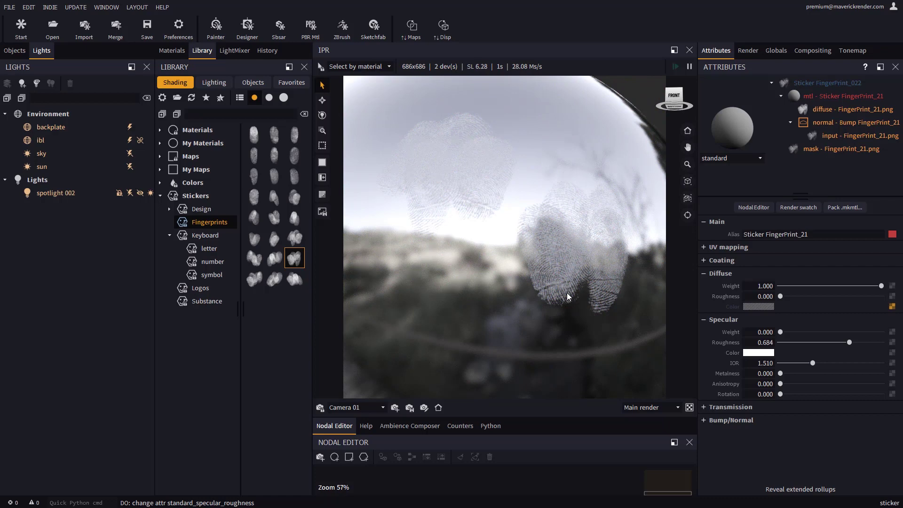